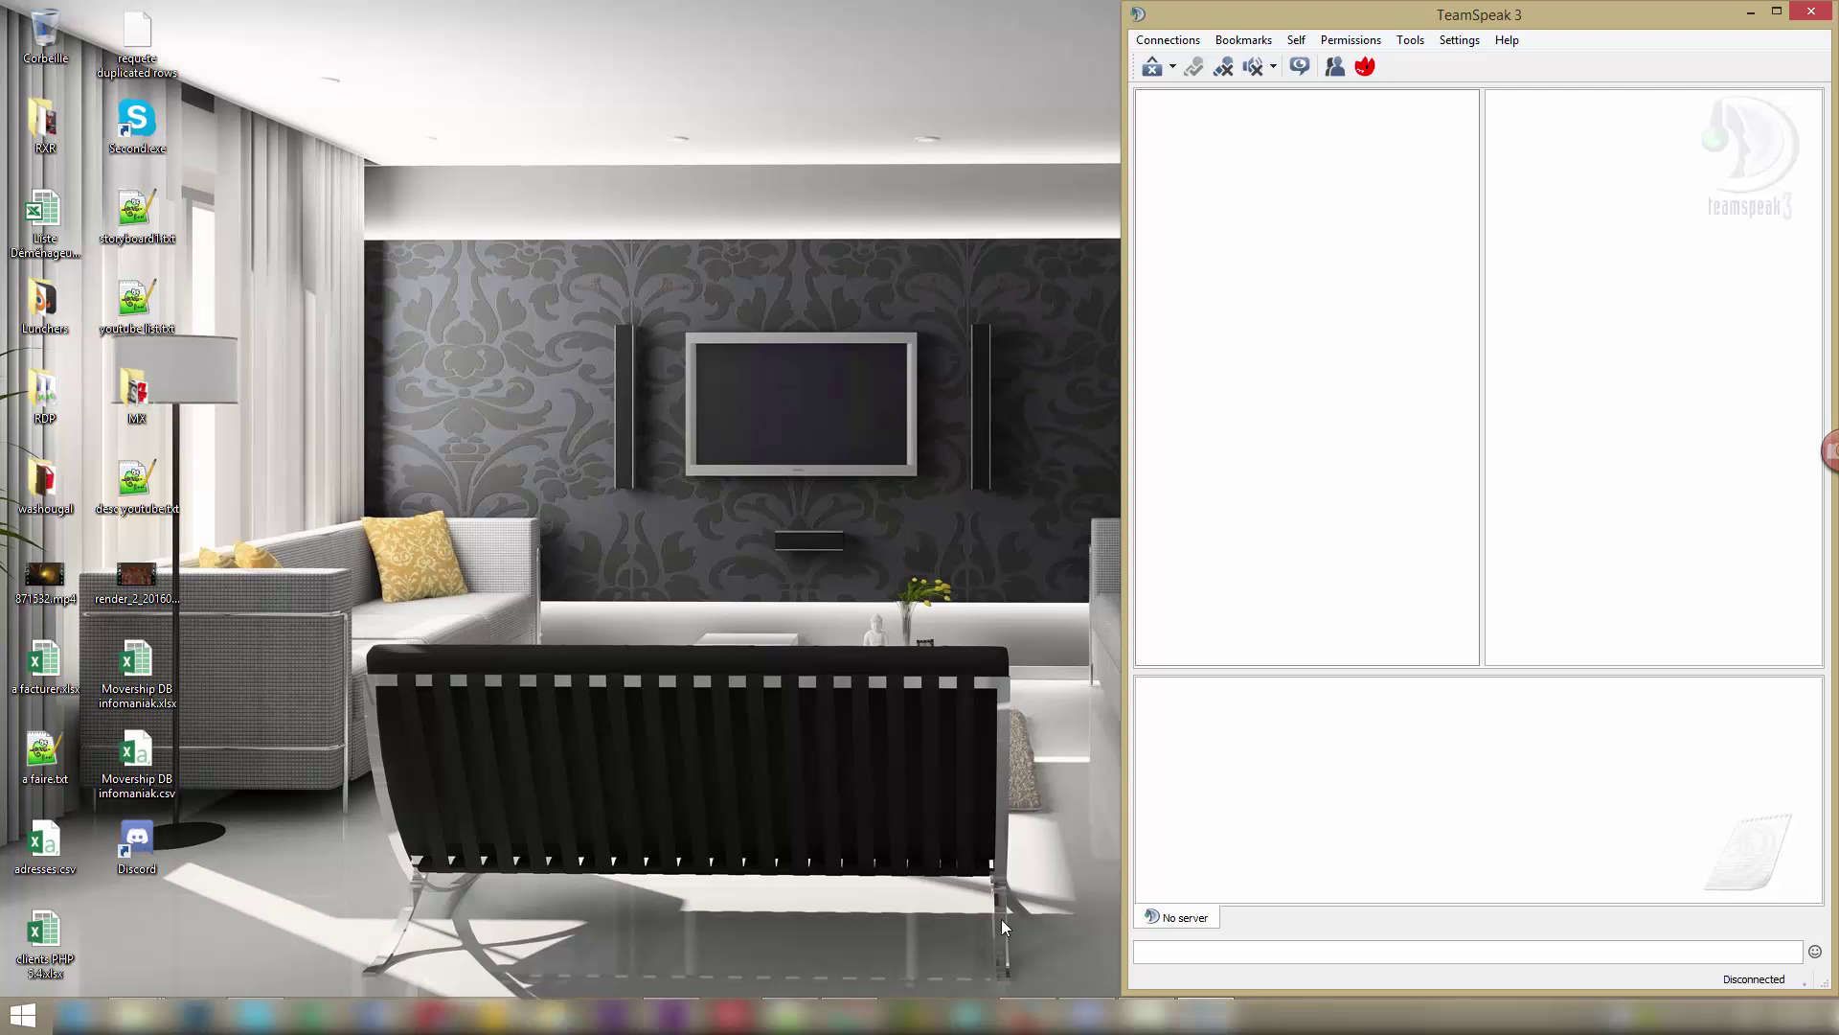
Bring up the Skype window for a brief look, hide it, and close TeamSpeak 3.
{"action": "left_click", "coordinate": [254, 1018]}
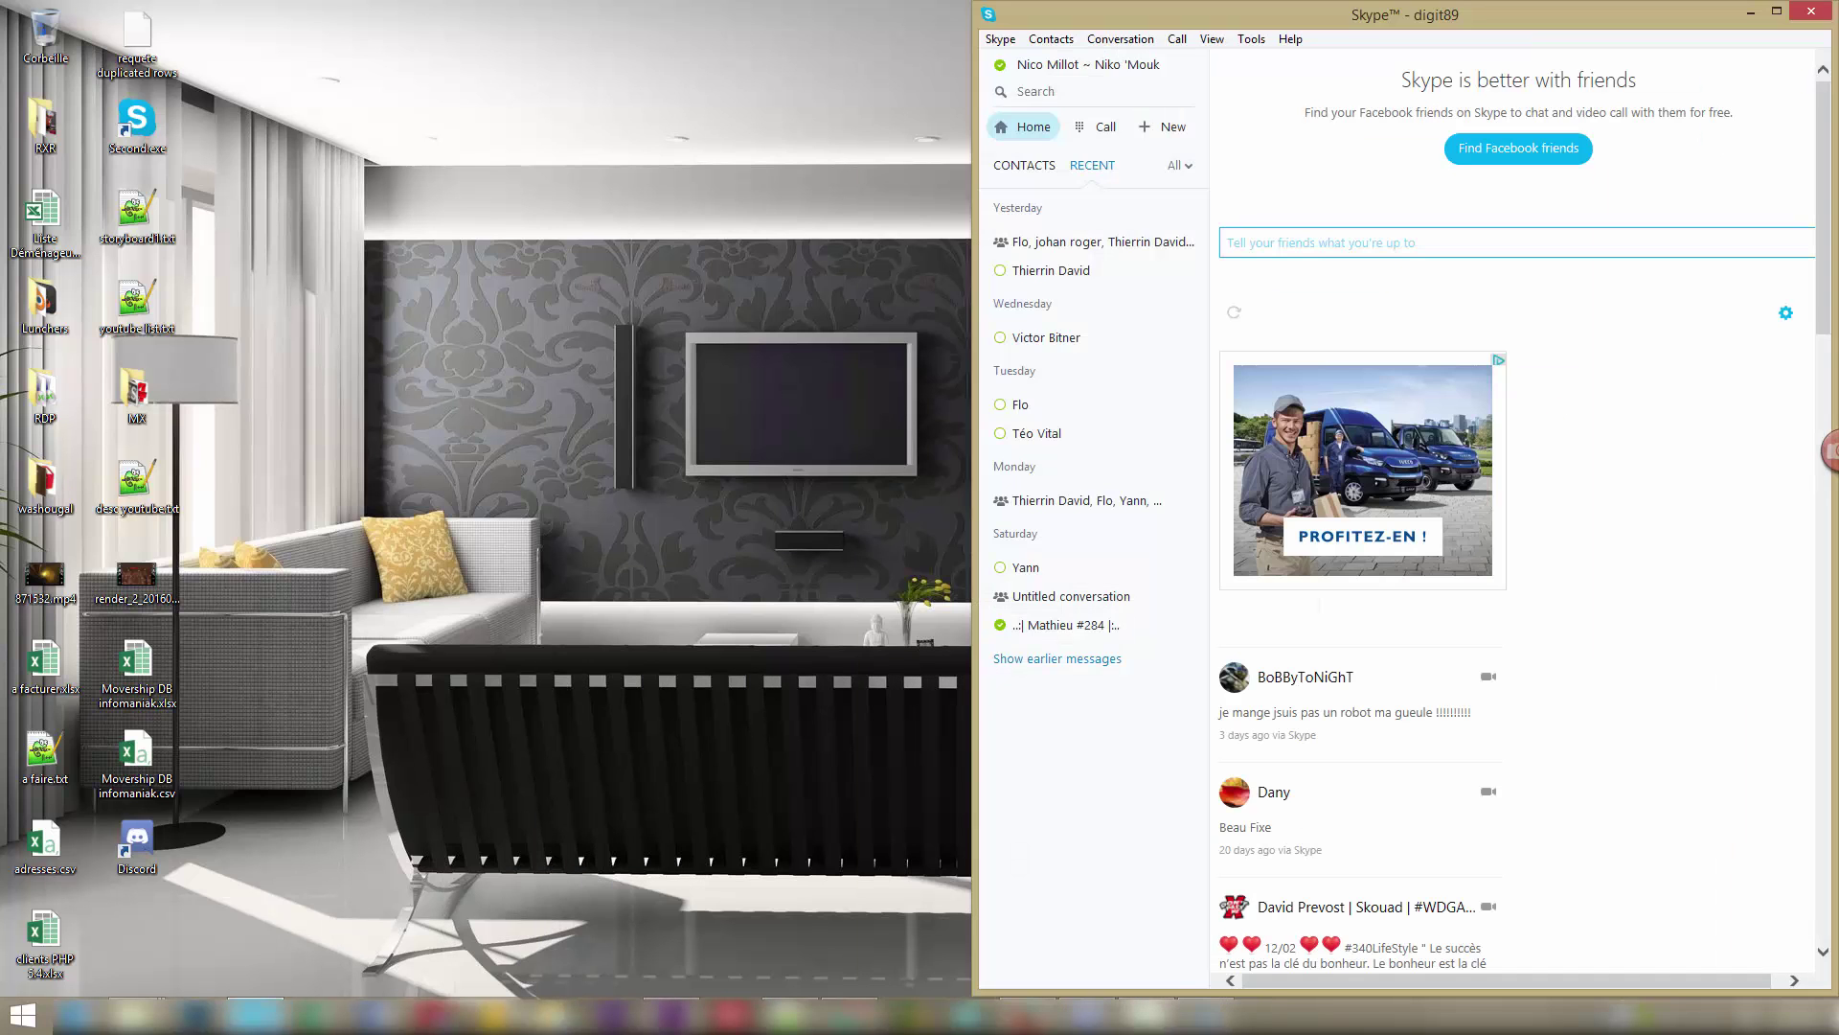
{"action": "left_click", "coordinate": [254, 1017]}
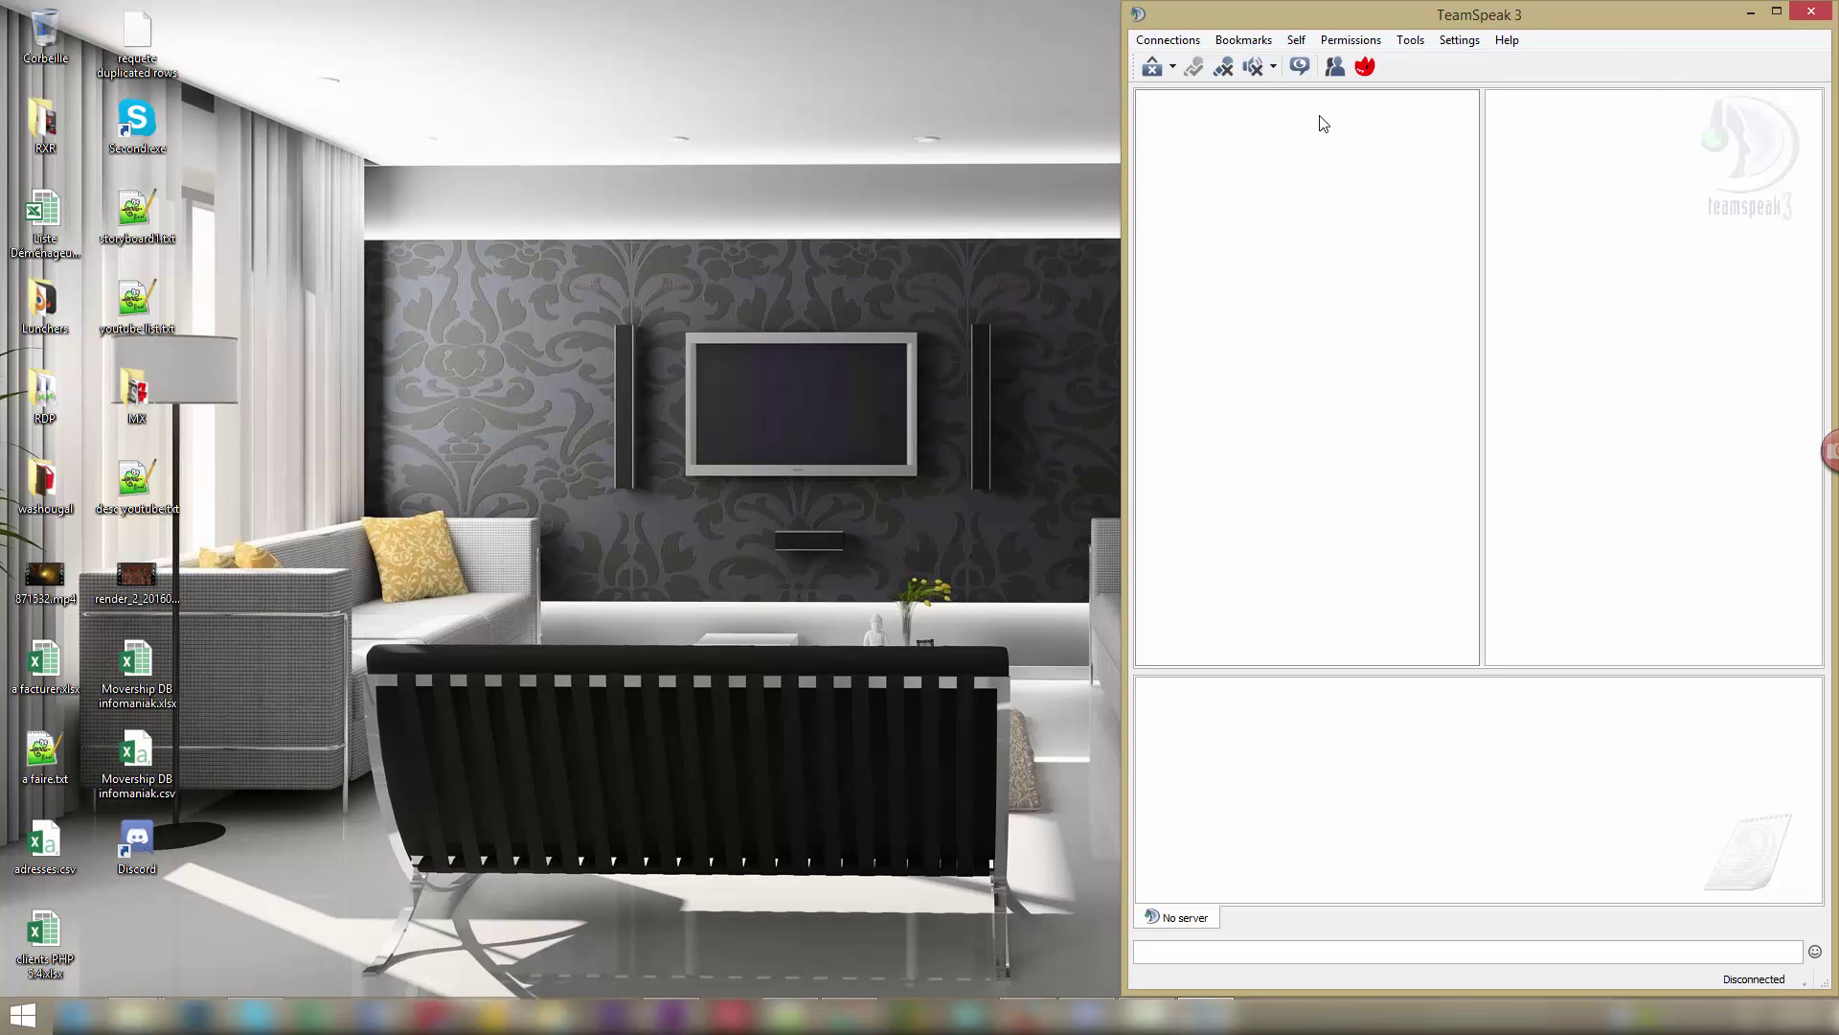
{"action": "left_click", "coordinate": [1811, 11]}
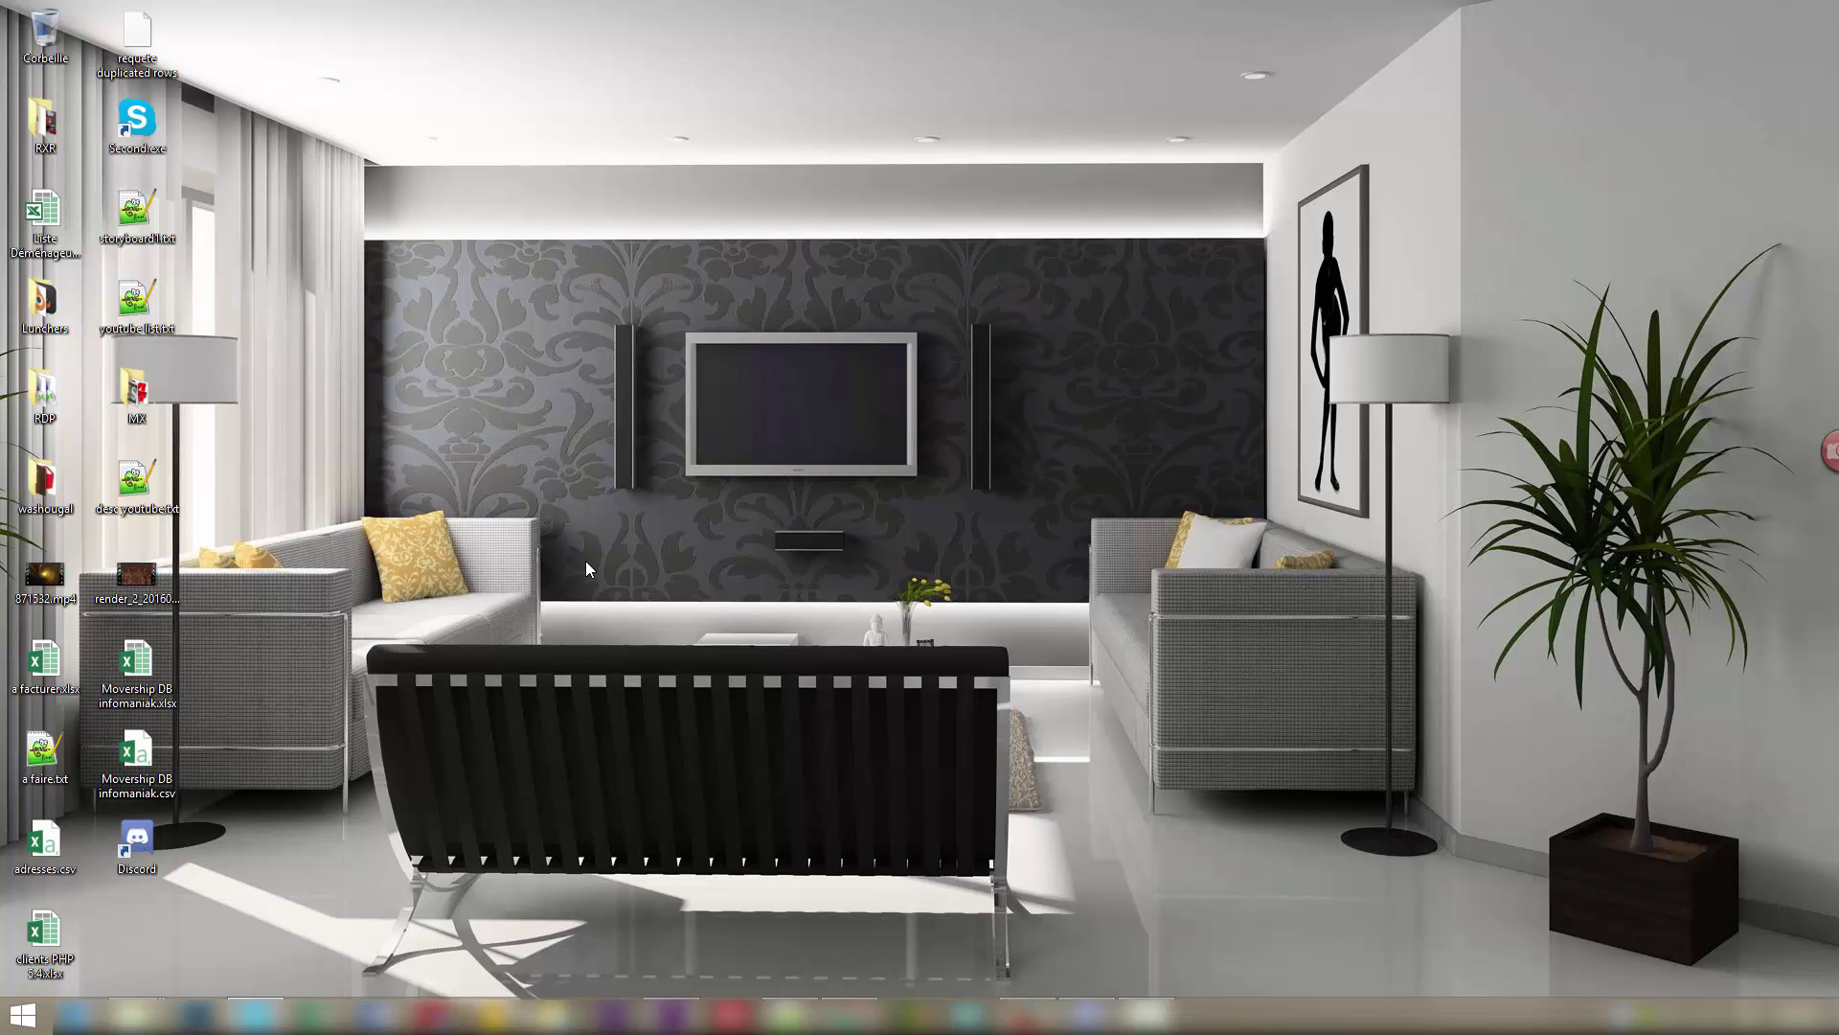
{"action": "mouse_move", "coordinate": [586, 560]}
{"action": "left_mouse_down"}
{"action": "mouse_move", "coordinate": [1076, 289]}
{"action": "mouse_move", "coordinate": [1016, 289]}
{"action": "mouse_move", "coordinate": [591, 572]}
{"action": "left_mouse_up"}
{"action": "mouse_move", "coordinate": [587, 572]}
{"action": "left_mouse_down"}
{"action": "mouse_move", "coordinate": [1032, 273]}
{"action": "mouse_move", "coordinate": [571, 582]}
{"action": "left_mouse_up"}
Switch to the browser on discordapp.com and read the home page headline and service description, highlighting key phrases.
{"action": "left_click", "coordinate": [1027, 1014]}
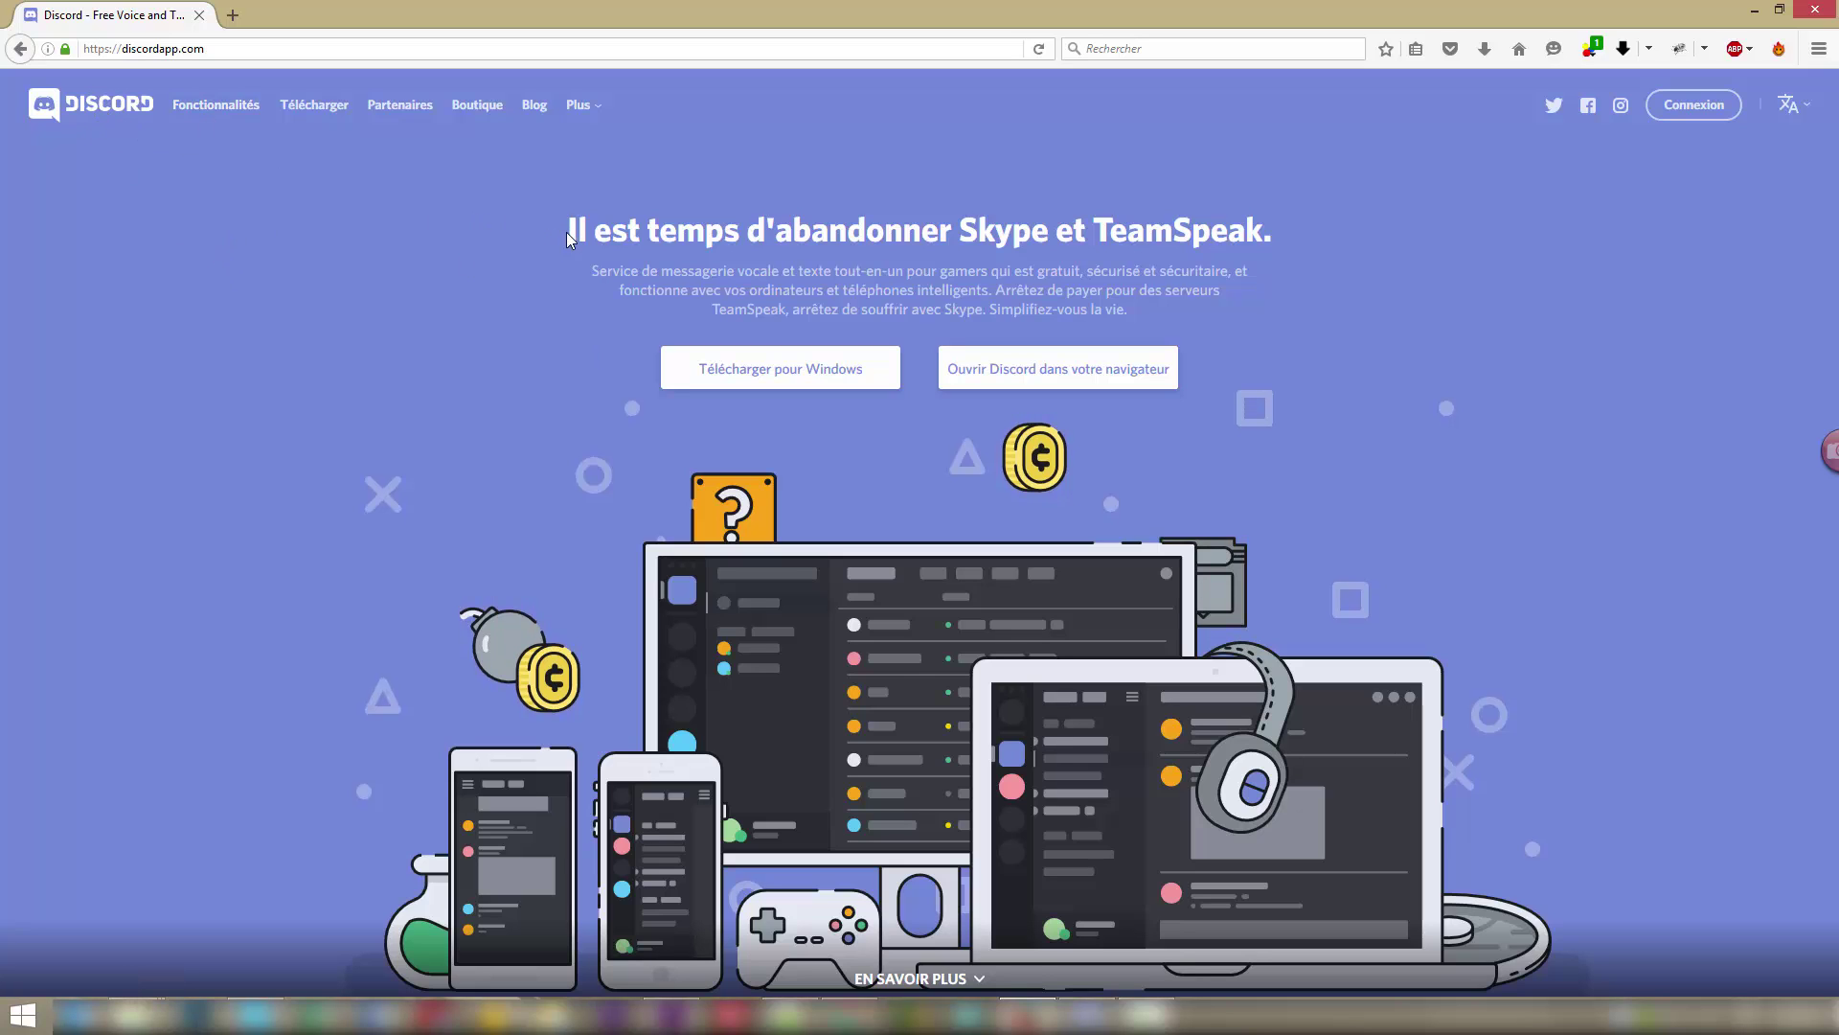
{"action": "left_click_drag", "start_coordinate": [567, 232], "coordinate": [1260, 242]}
{"action": "left_click", "coordinate": [1169, 256]}
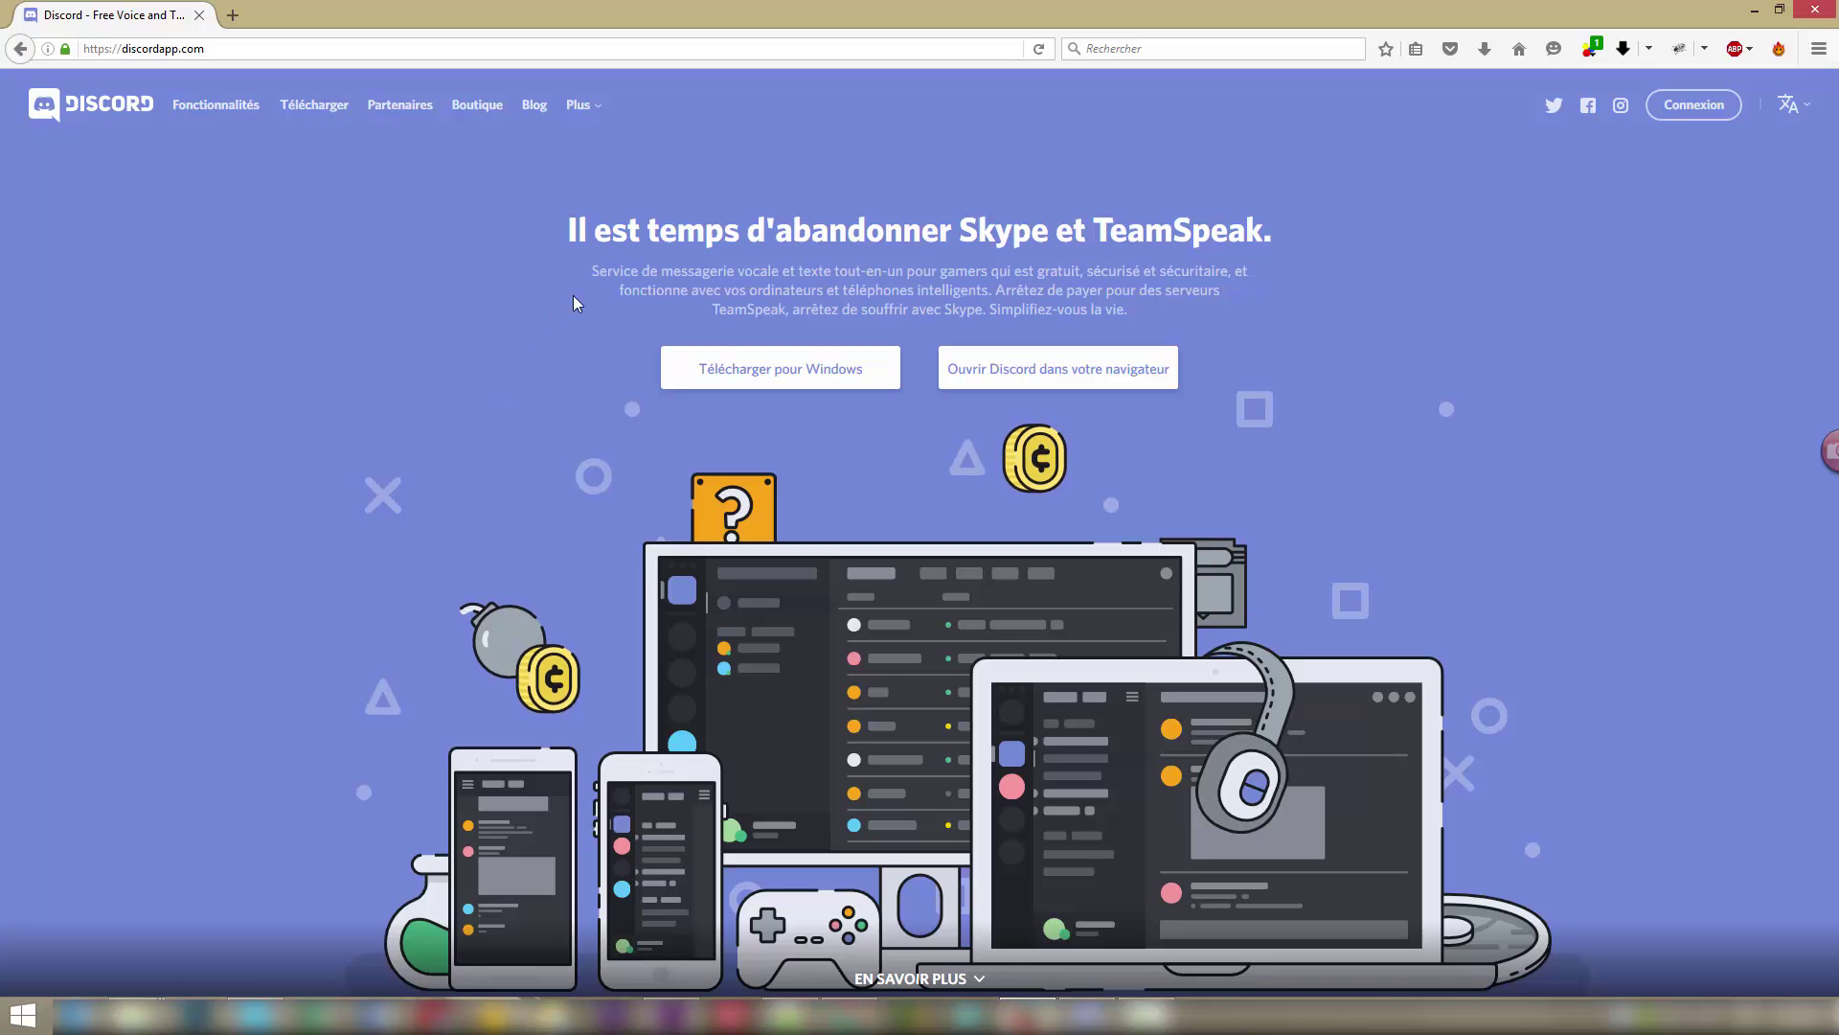
{"action": "left_click_drag", "start_coordinate": [695, 271], "coordinate": [831, 274]}
{"action": "left_click", "coordinate": [585, 394]}
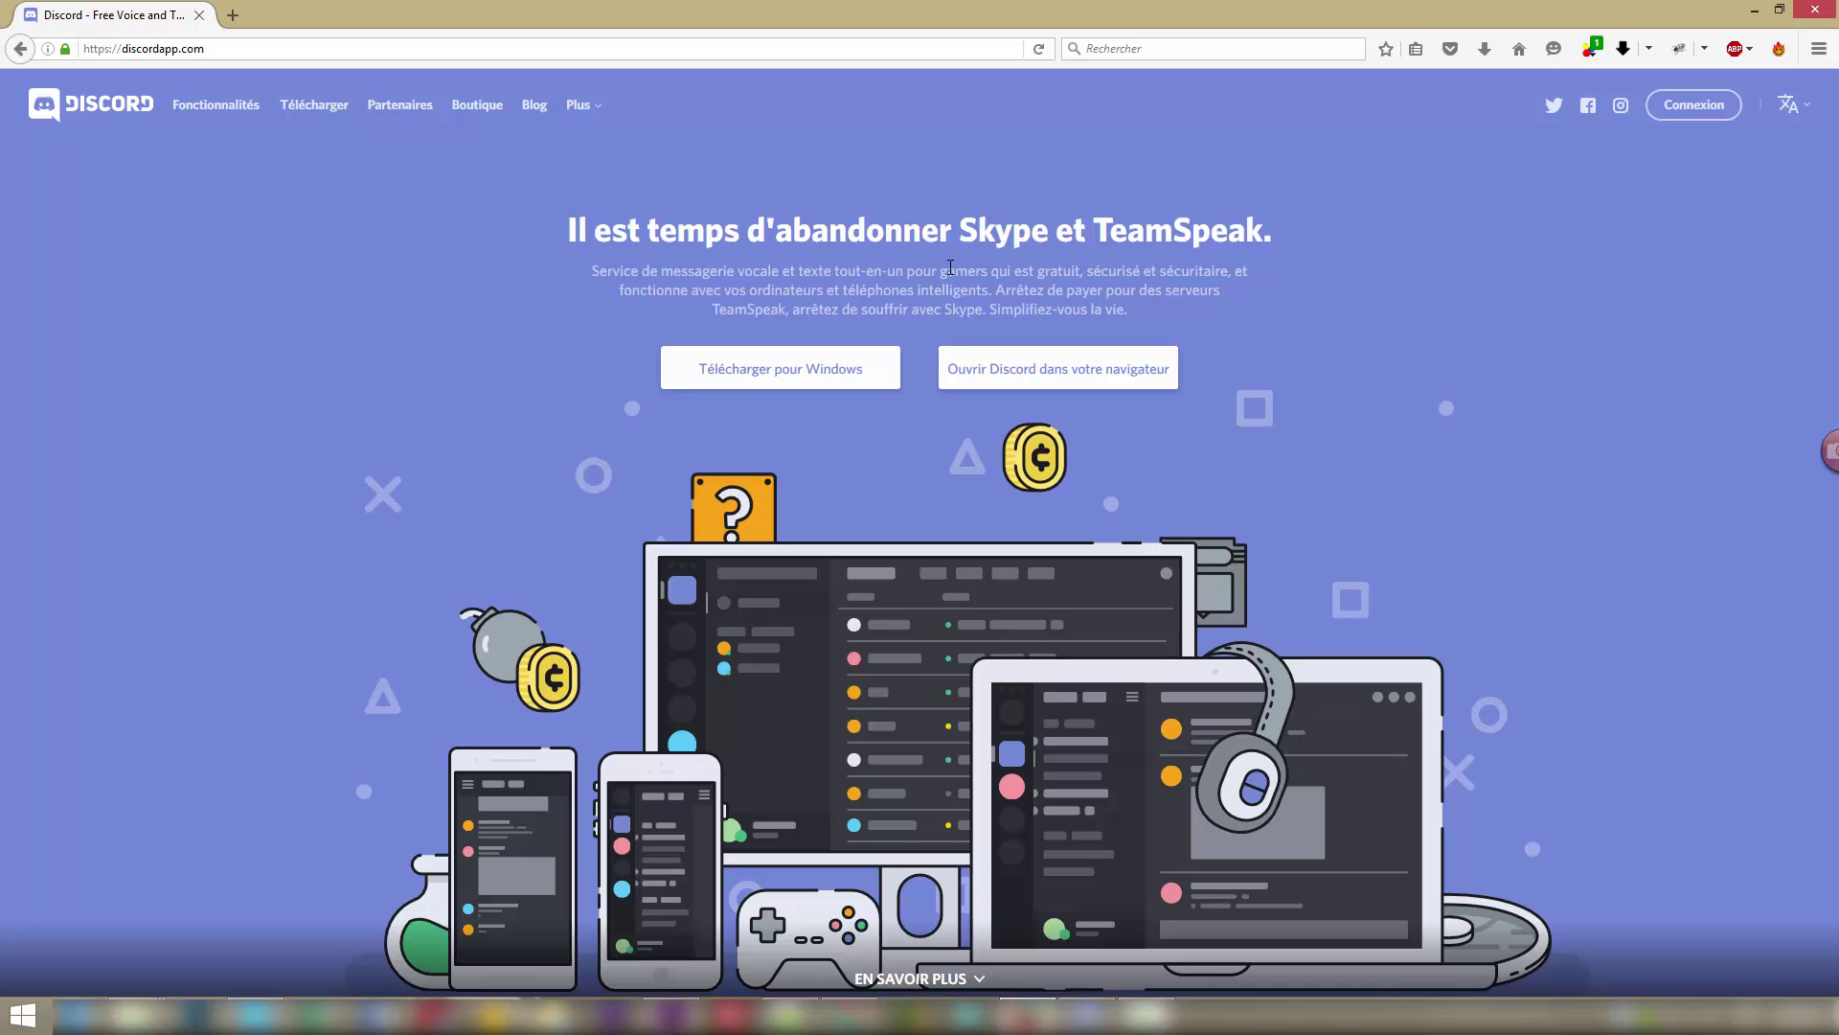
{"action": "left_click_drag", "start_coordinate": [875, 310], "coordinate": [1101, 312]}
{"action": "left_click", "coordinate": [1095, 311]}
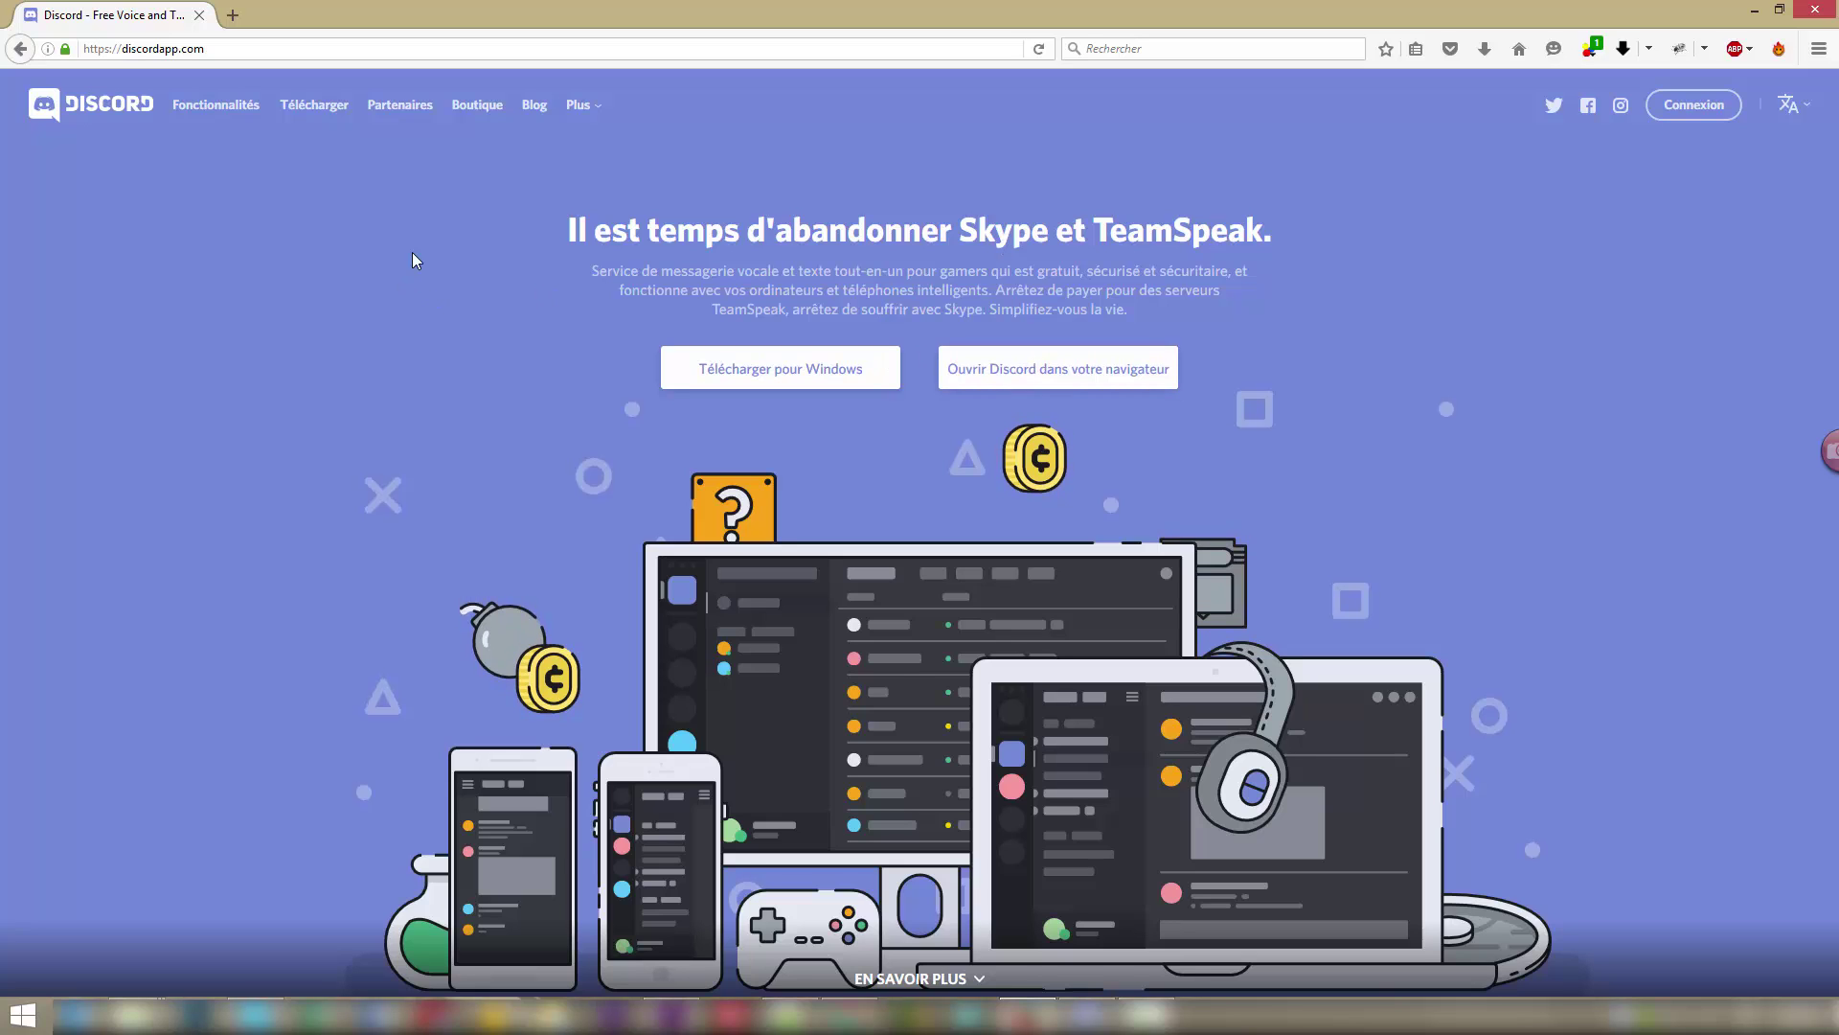
Open the Discord features page from the home page and skim its sections before returning to the comparison table.
{"action": "left_click", "coordinate": [928, 979]}
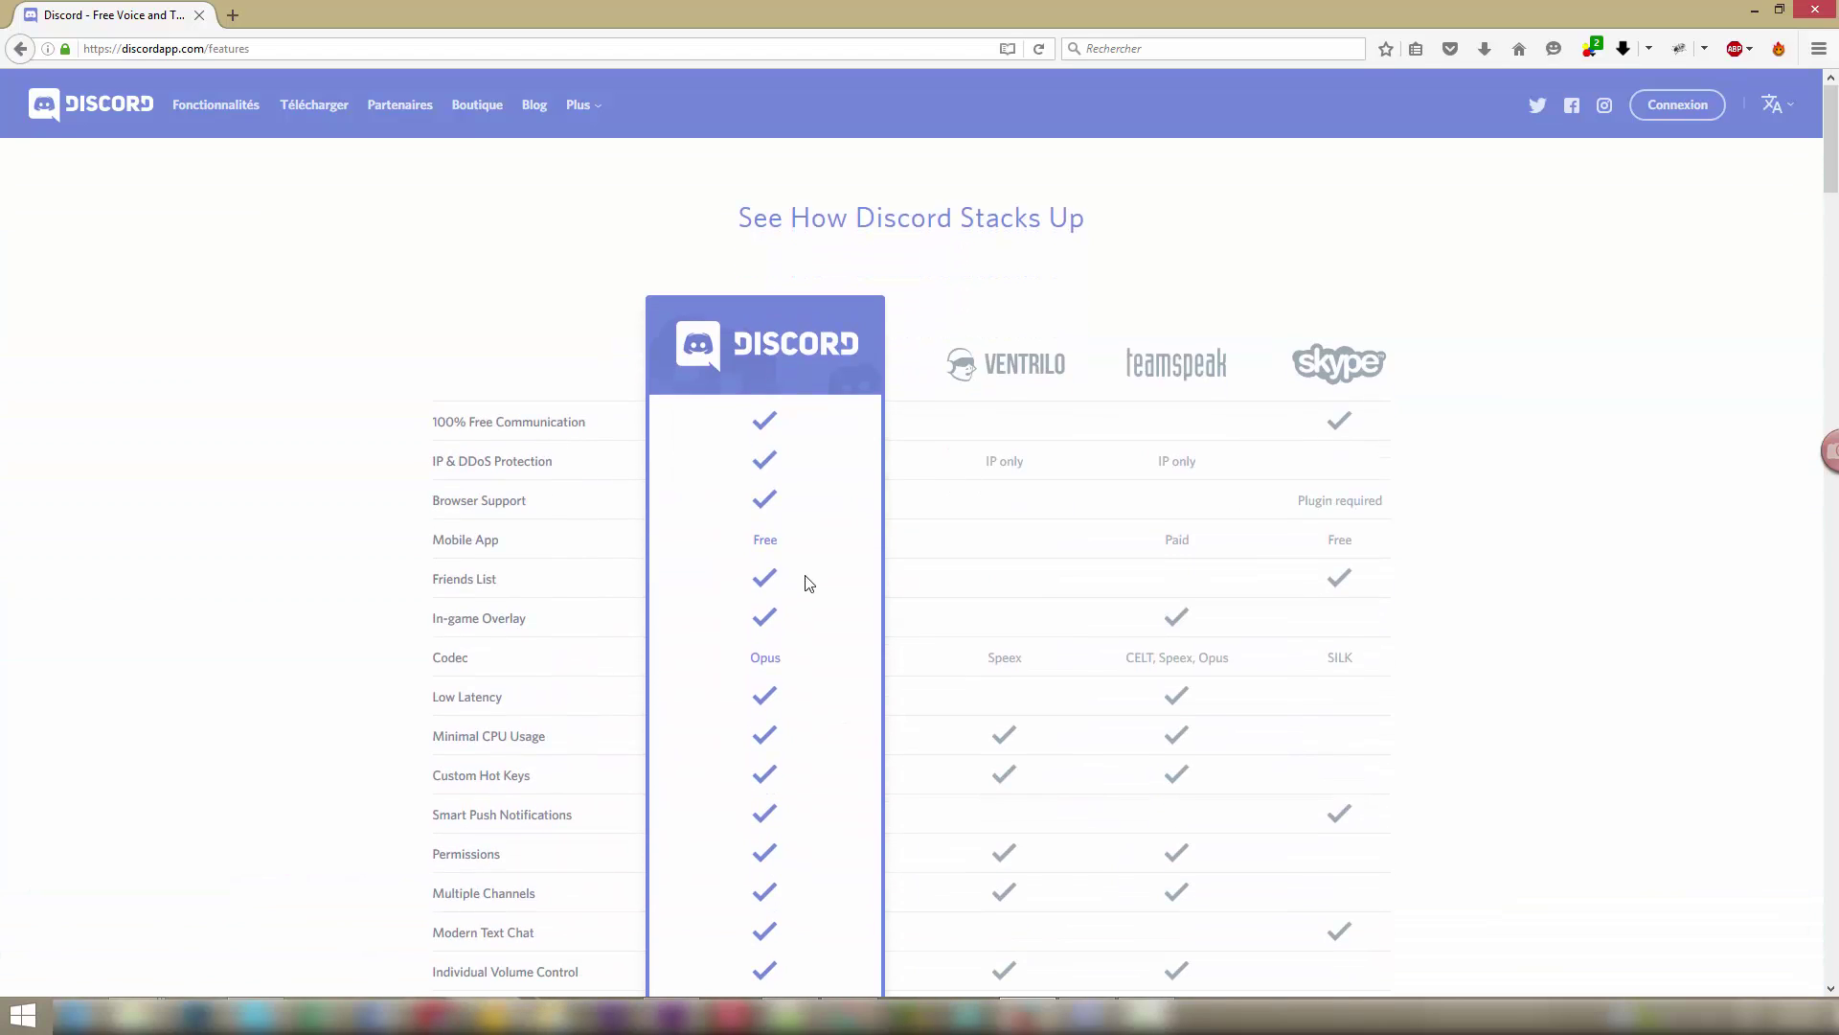
{"action": "scroll", "coordinate": [911, 405], "scroll_direction": "down", "scroll_amount": 10}
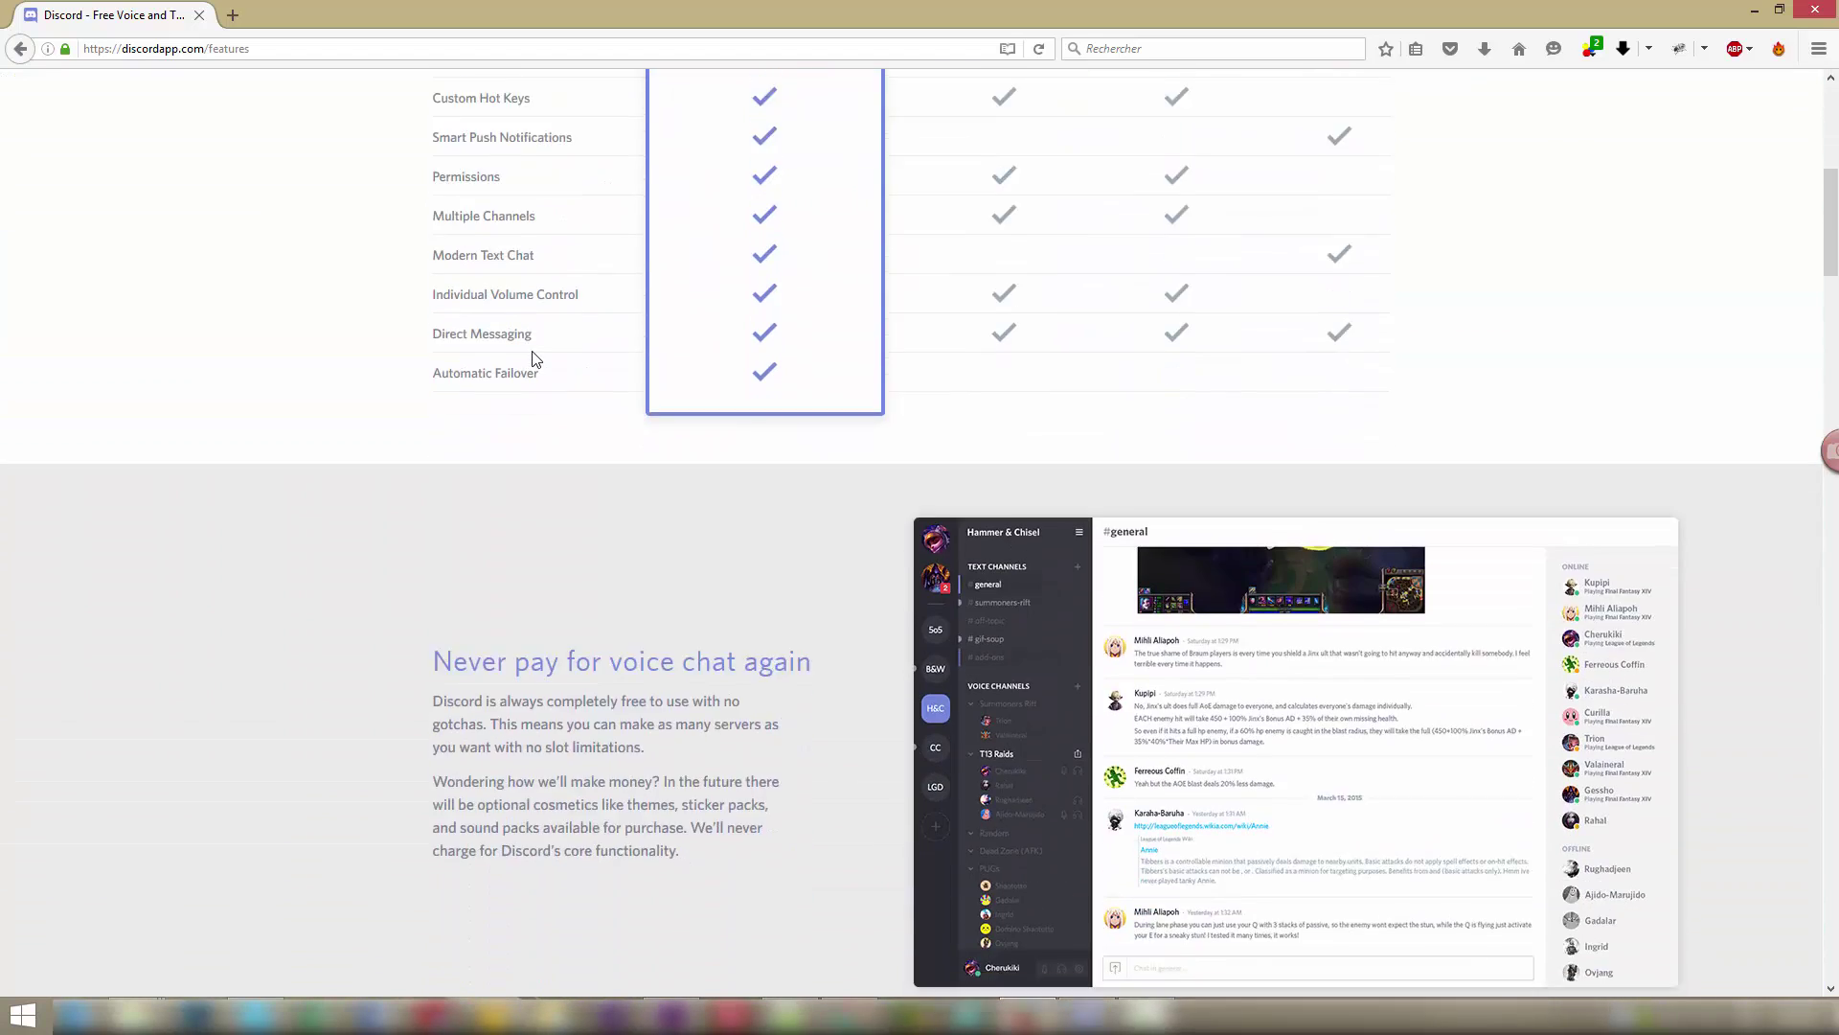
{"action": "scroll", "coordinate": [534, 354], "scroll_direction": "down", "scroll_amount": 20}
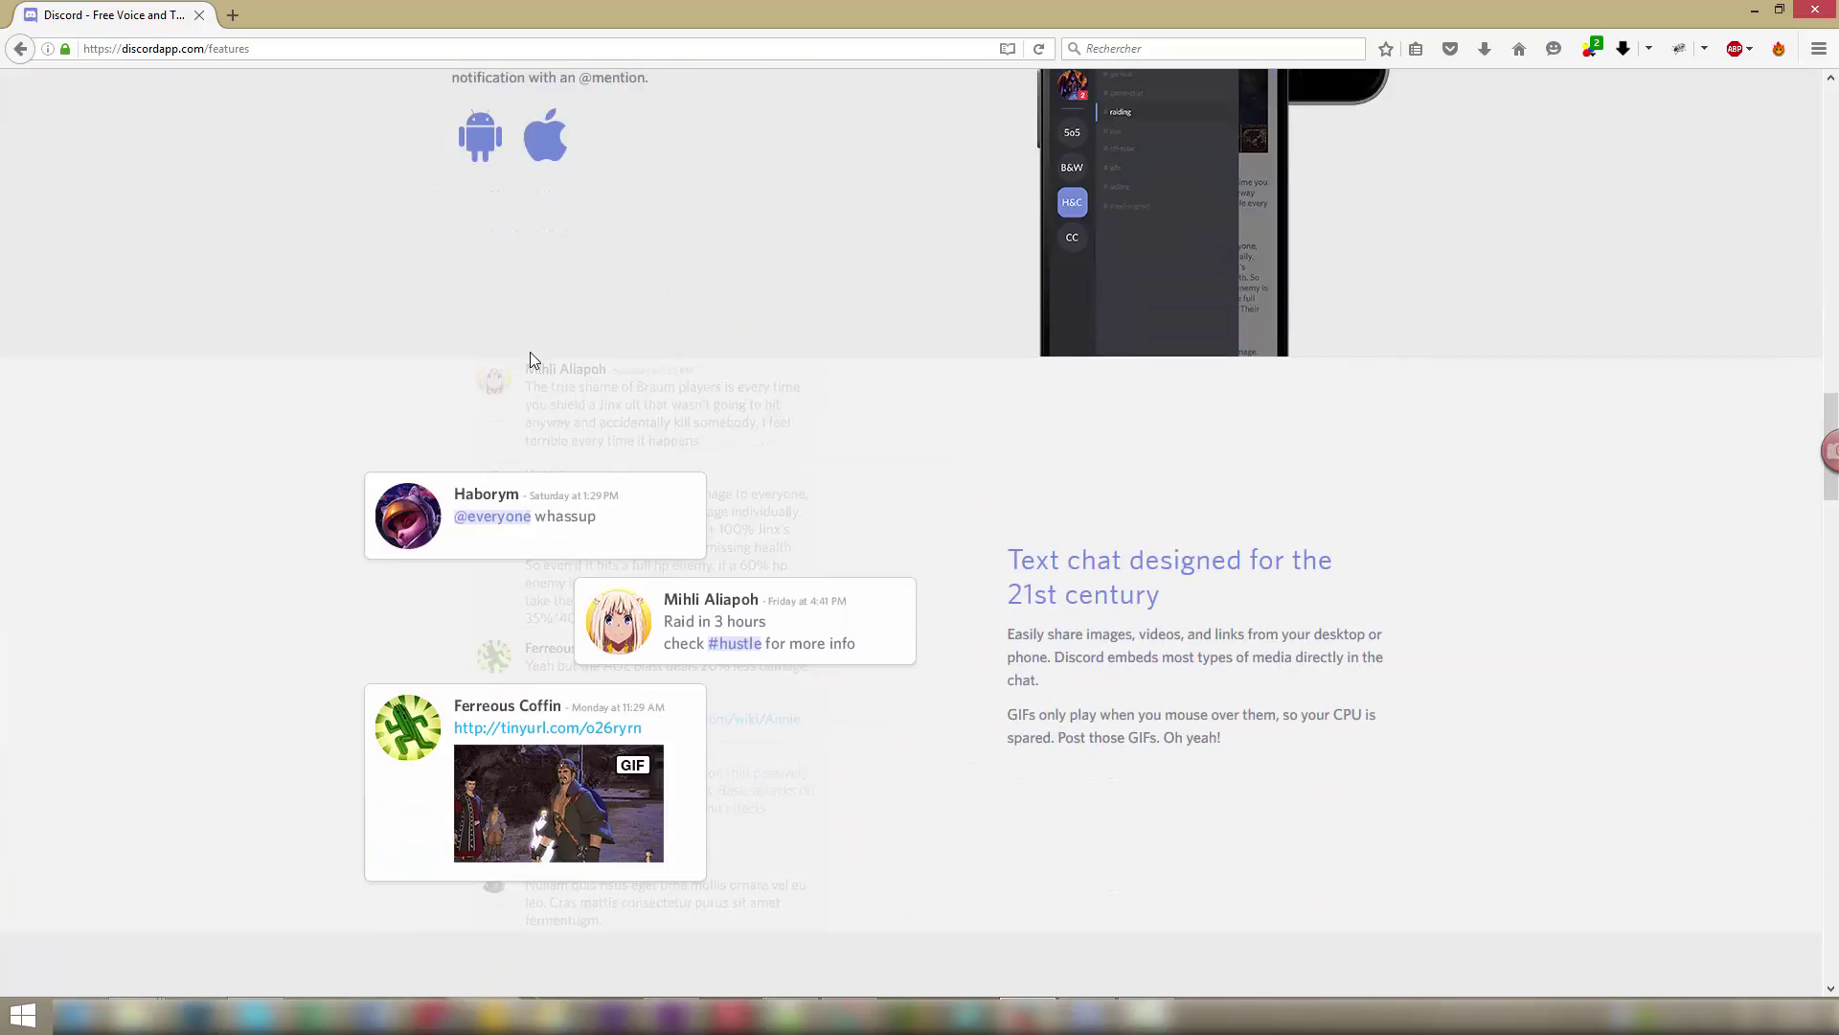
{"action": "scroll", "coordinate": [530, 353], "scroll_direction": "down", "scroll_amount": 20}
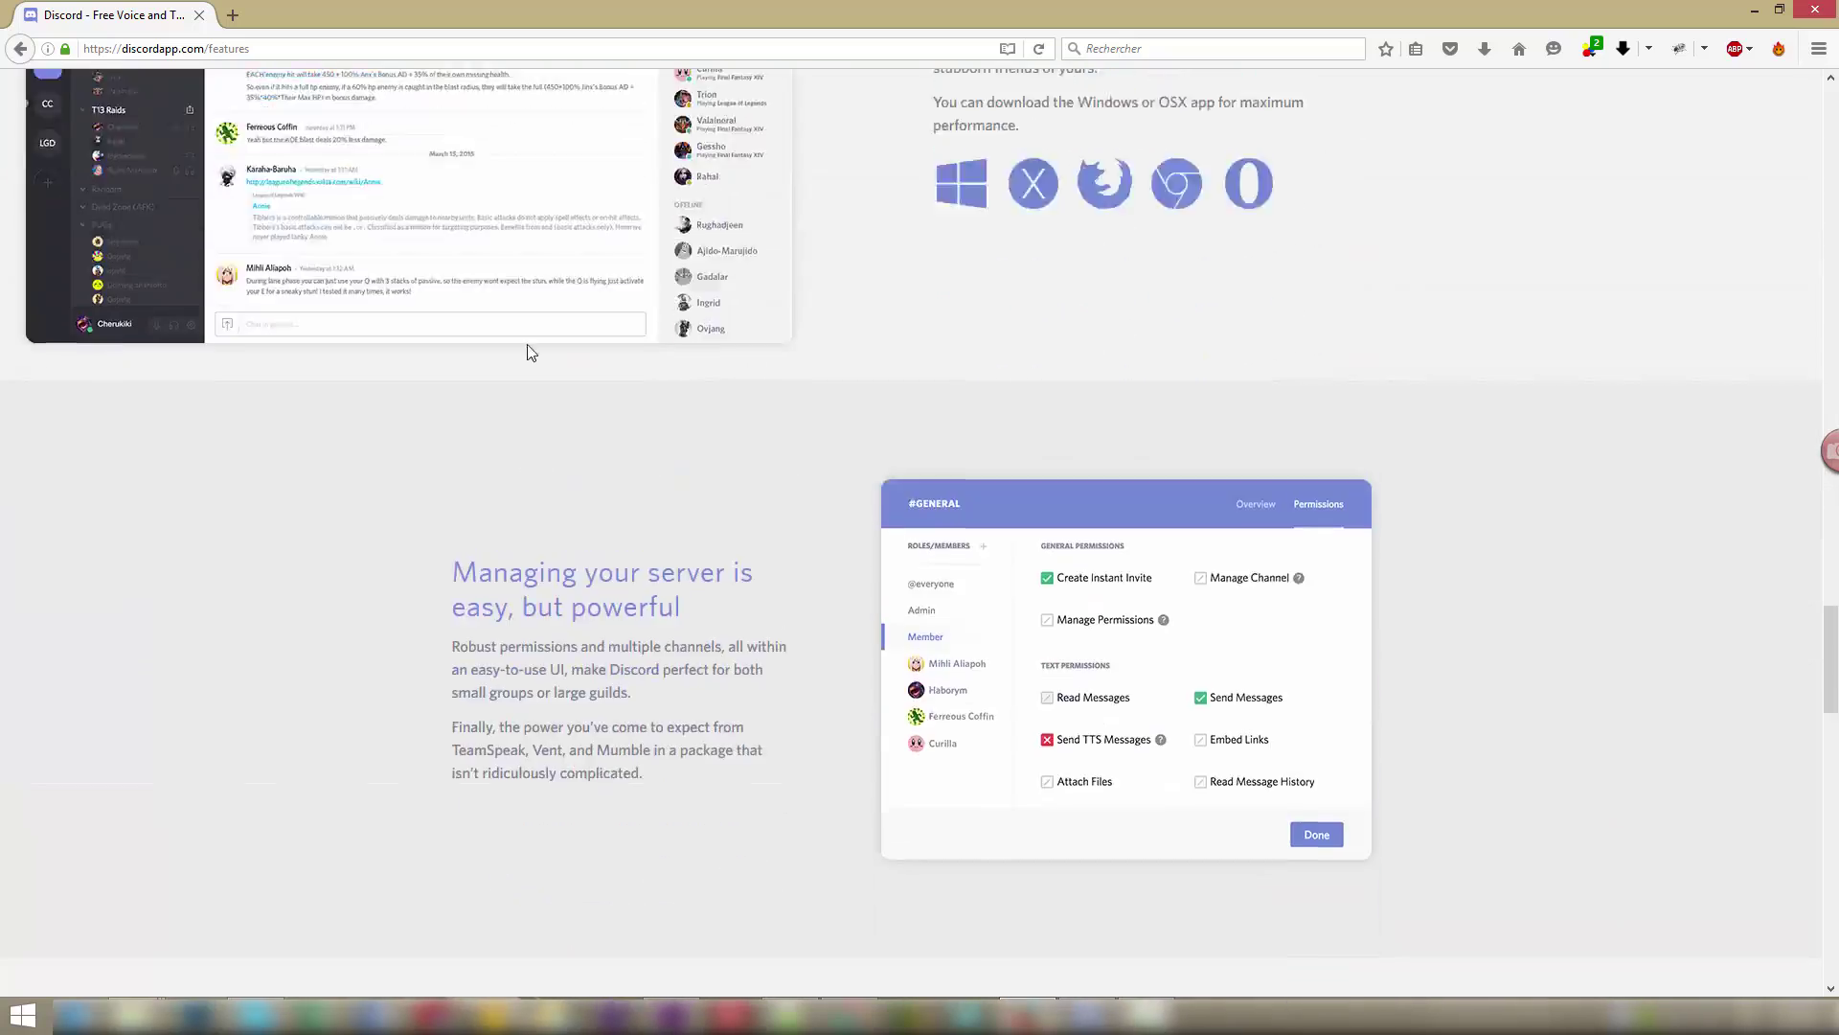
{"action": "scroll", "coordinate": [527, 338], "scroll_direction": "up", "scroll_amount": 13}
{"action": "scroll", "coordinate": [527, 337], "scroll_direction": "down", "scroll_amount": 2}
{"action": "scroll", "coordinate": [523, 340], "scroll_direction": "up", "scroll_amount": 2}
{"action": "scroll", "coordinate": [523, 348], "scroll_direction": "down", "scroll_amount": 2}
{"action": "scroll", "coordinate": [522, 349], "scroll_direction": "up", "scroll_amount": 2}
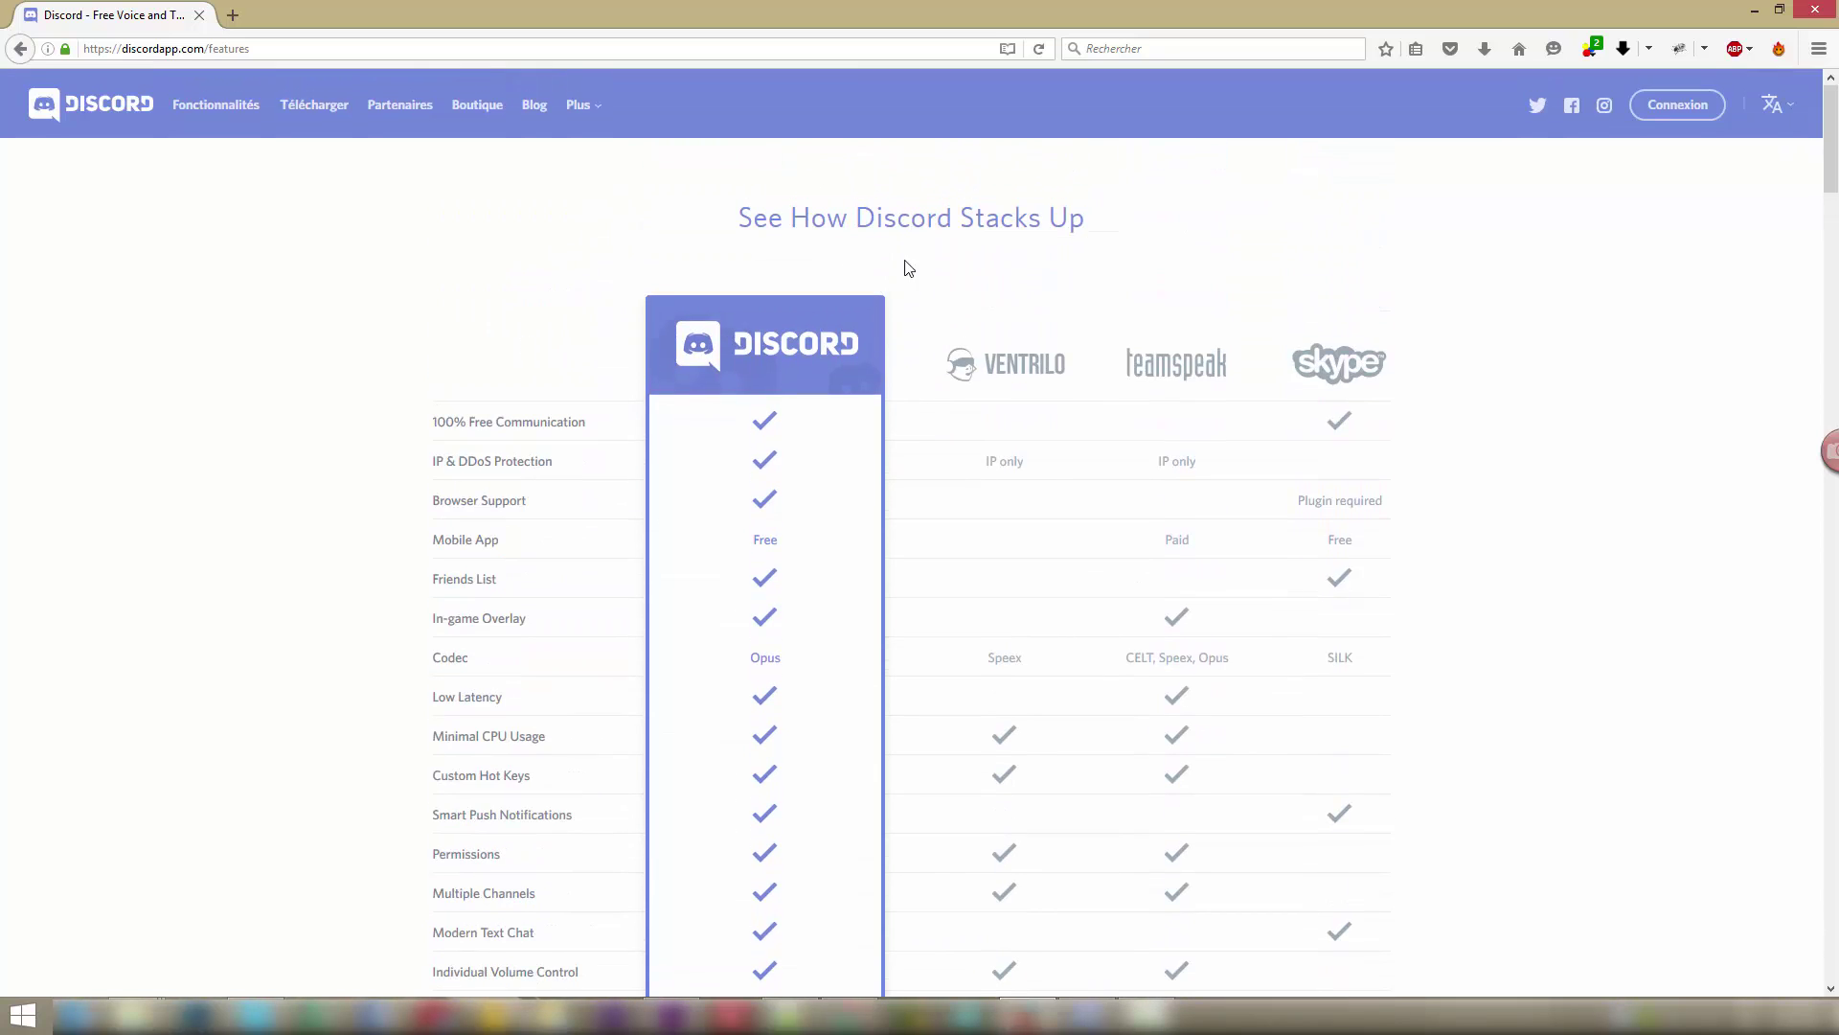
Examine the feature comparison table of Discord, Ventrilo, TeamSpeak and Skype, highlighting the feature rows.
{"action": "scroll", "coordinate": [842, 210], "scroll_direction": "down", "scroll_amount": 1}
{"action": "scroll", "coordinate": [842, 210], "scroll_direction": "down", "scroll_amount": 2}
{"action": "left_click_drag", "start_coordinate": [434, 203], "coordinate": [534, 833]}
{"action": "left_click", "coordinate": [534, 834]}
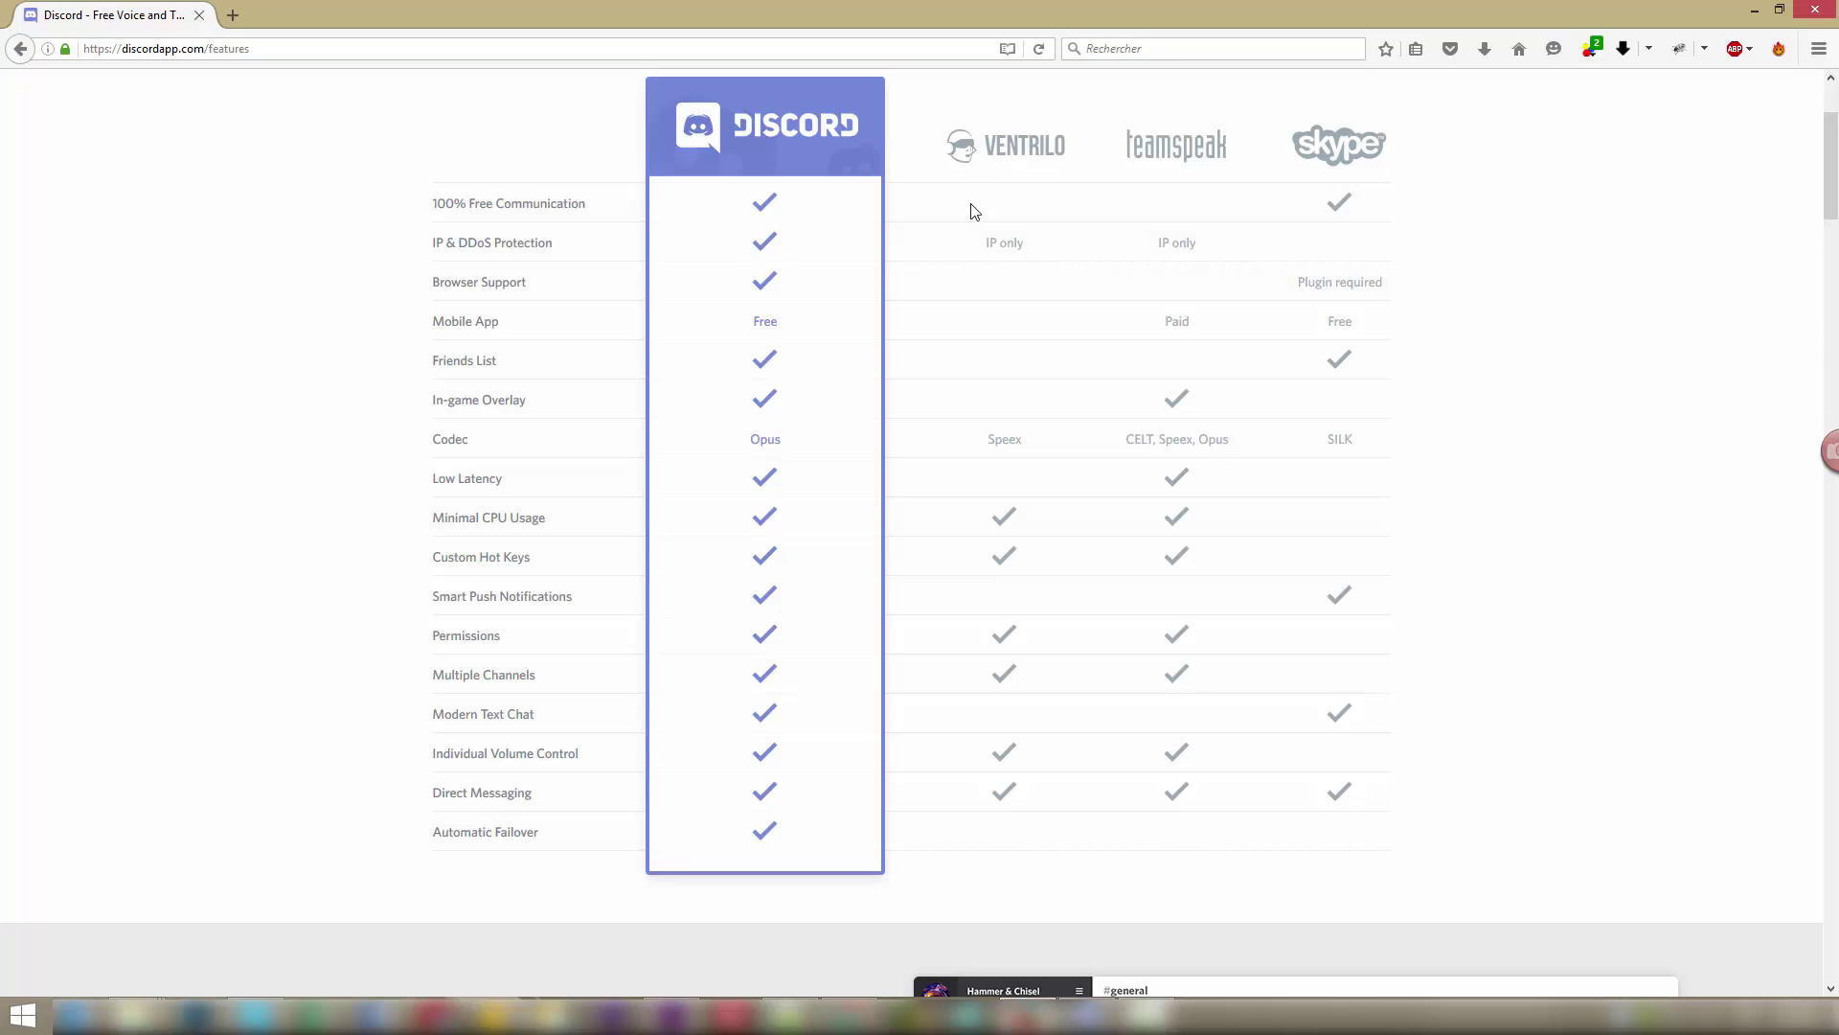
{"action": "left_click_drag", "start_coordinate": [531, 406], "coordinate": [404, 406]}
{"action": "left_click", "coordinate": [414, 404]}
Read the "Never pay for voice chat again" and "Play online with peace of mind" sections, highlighting their headings.
{"action": "scroll", "coordinate": [329, 424], "scroll_direction": "down", "scroll_amount": 9}
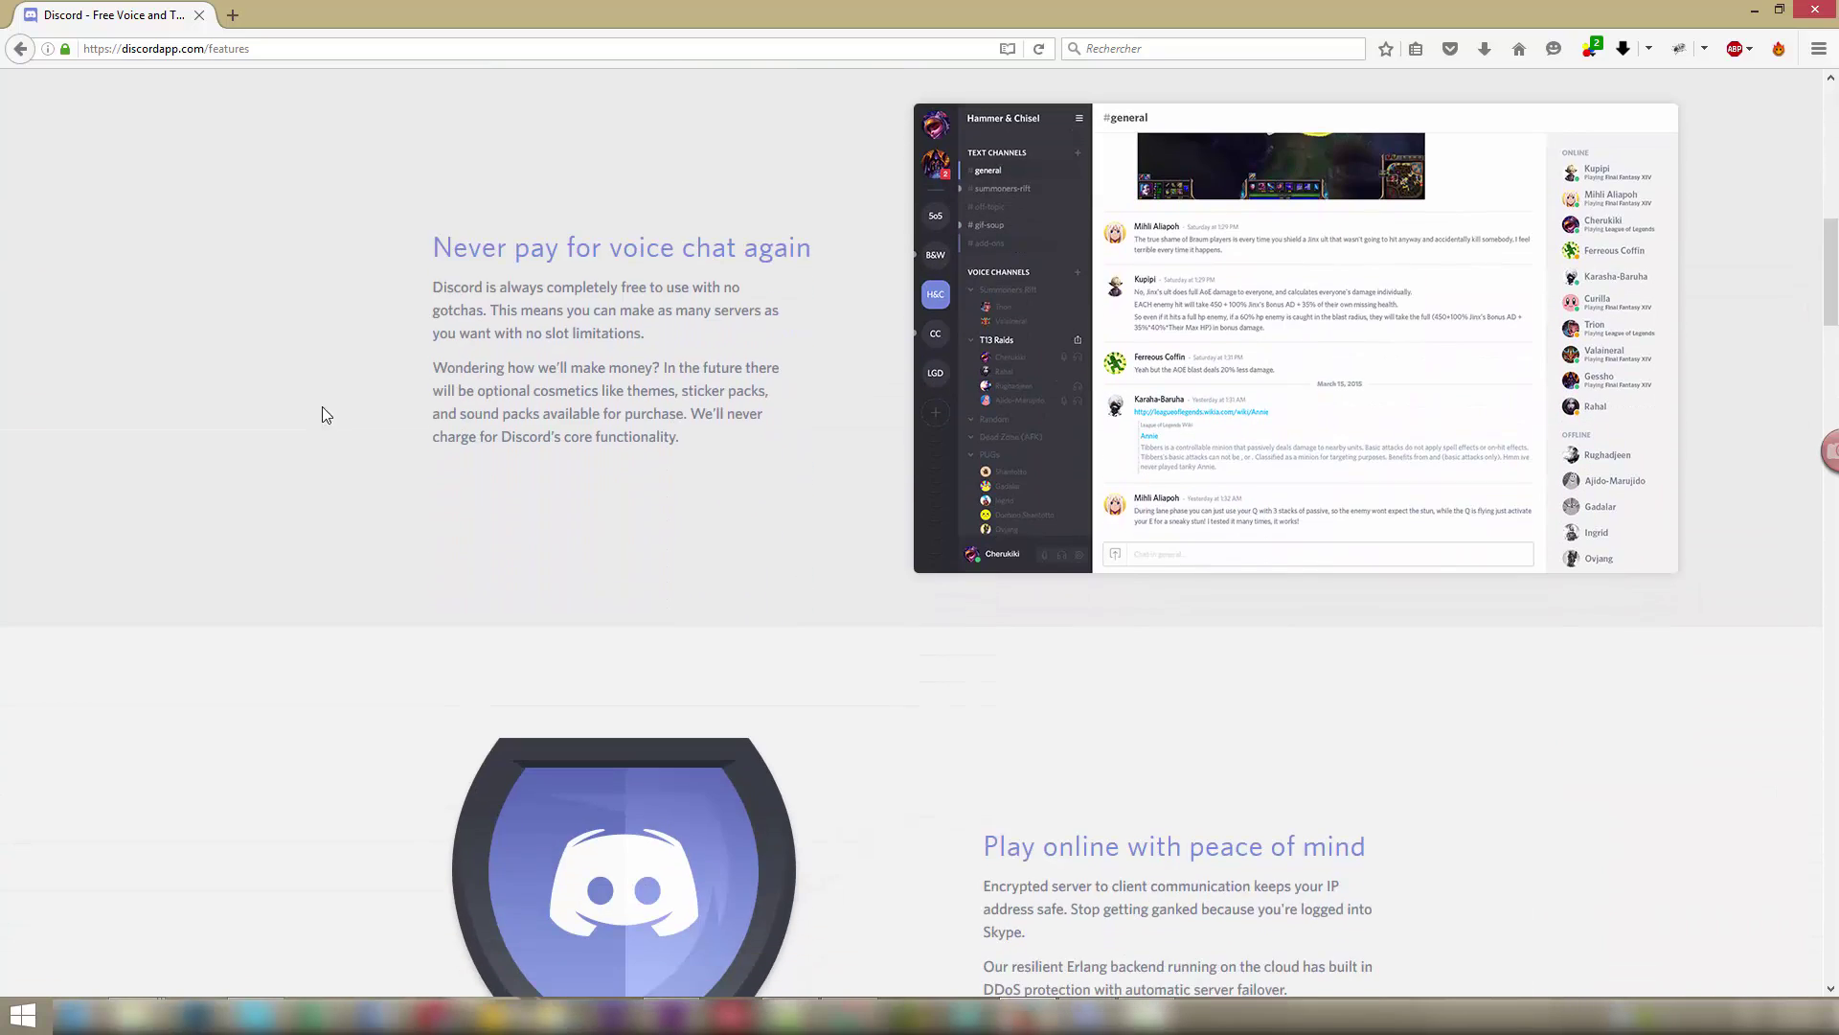
{"action": "left_click_drag", "start_coordinate": [449, 247], "coordinate": [814, 258]}
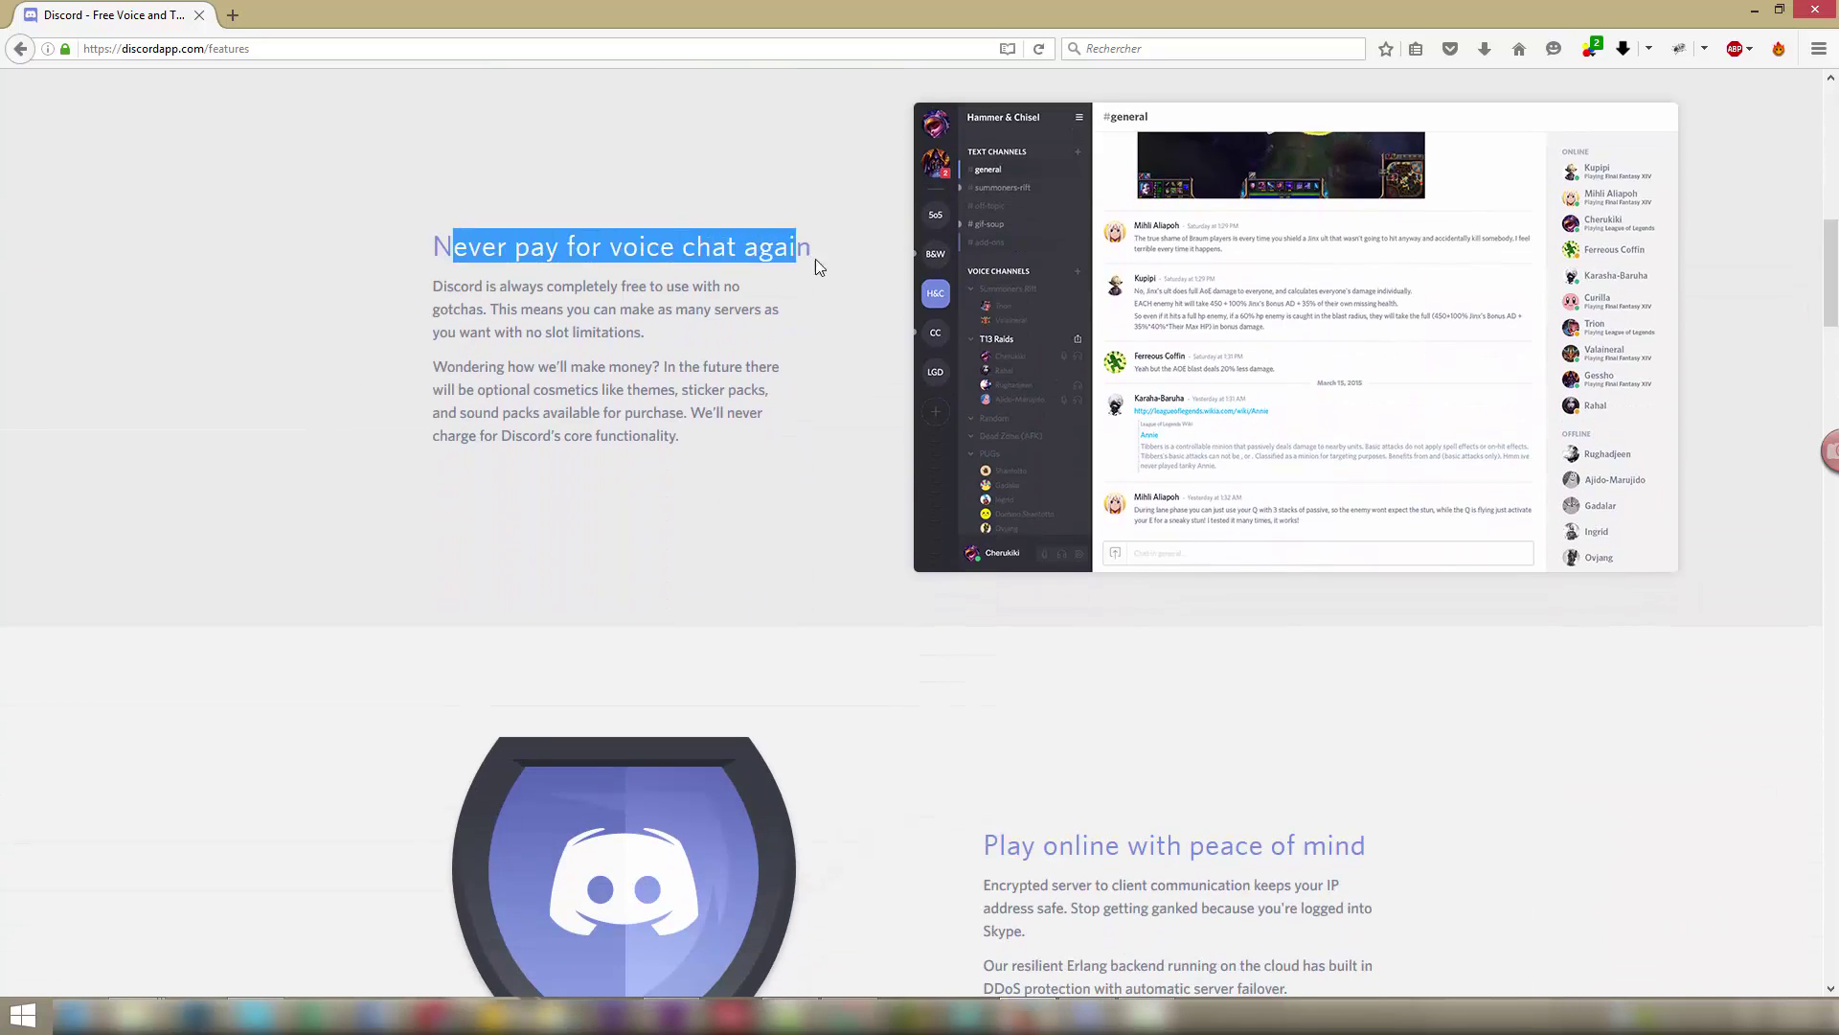
{"action": "left_click", "coordinate": [759, 325]}
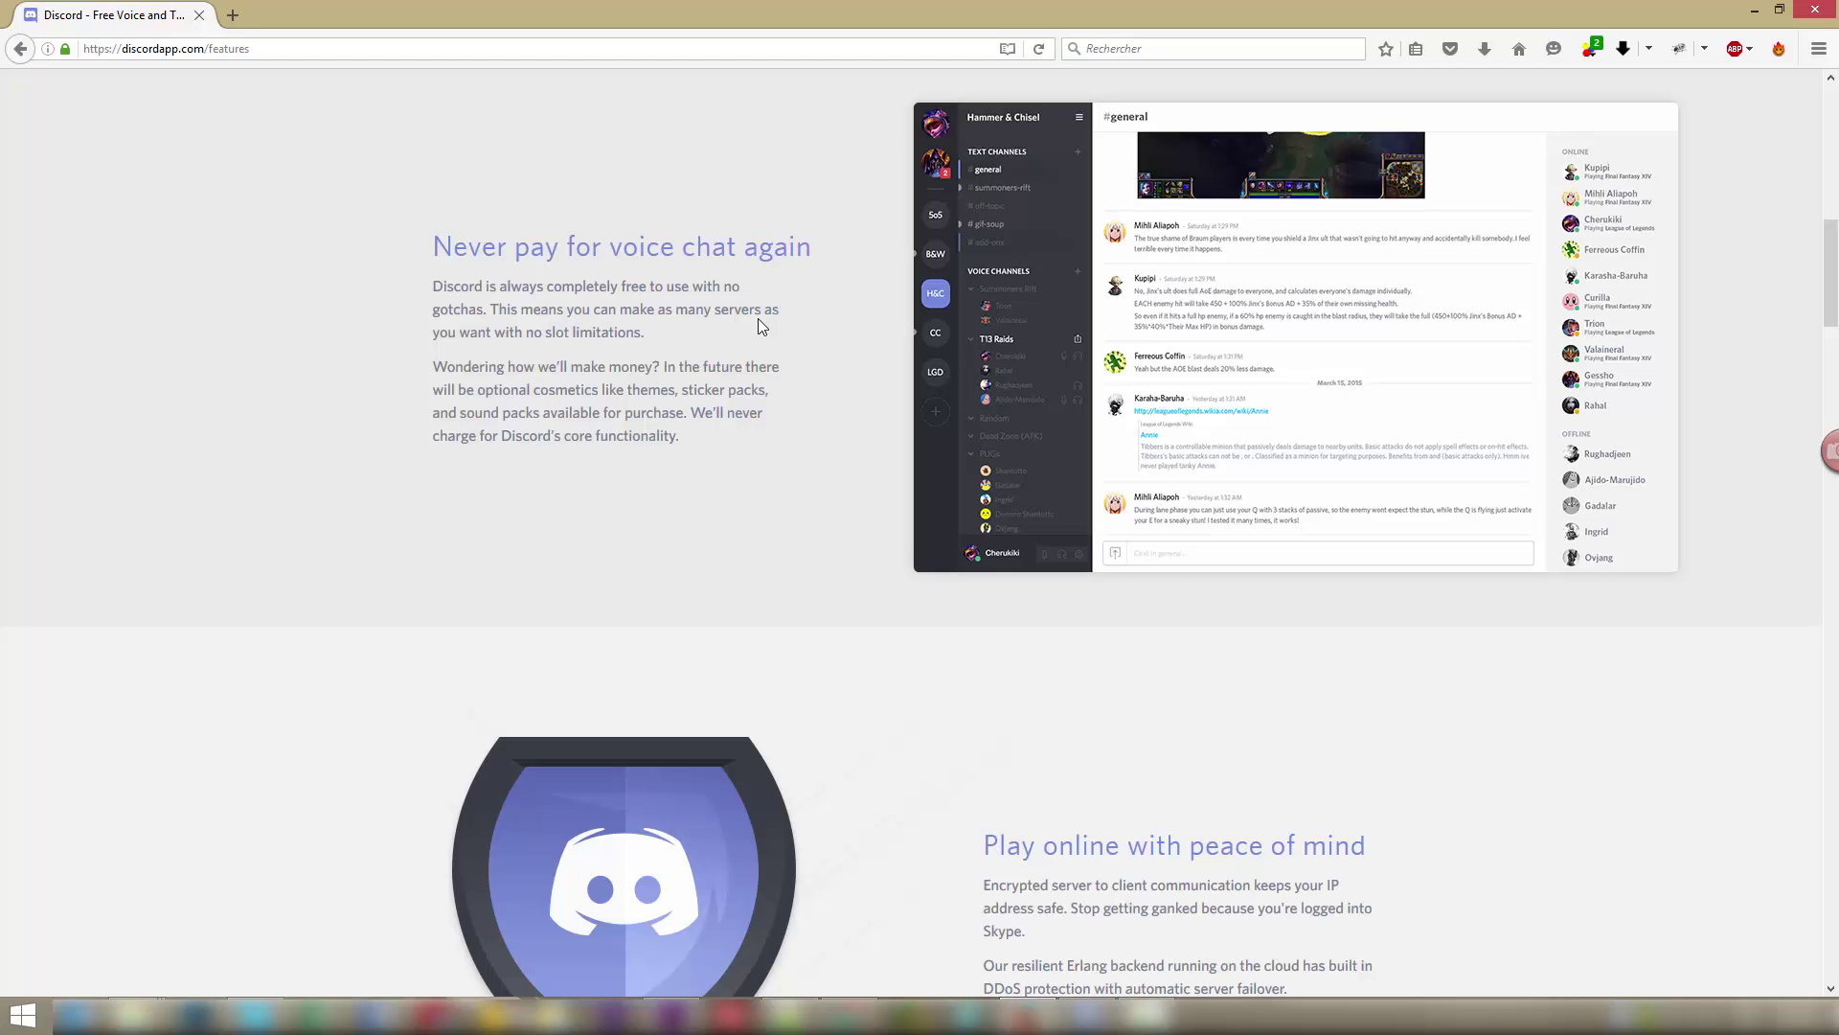
{"action": "scroll", "coordinate": [756, 318], "scroll_direction": "down", "scroll_amount": 7}
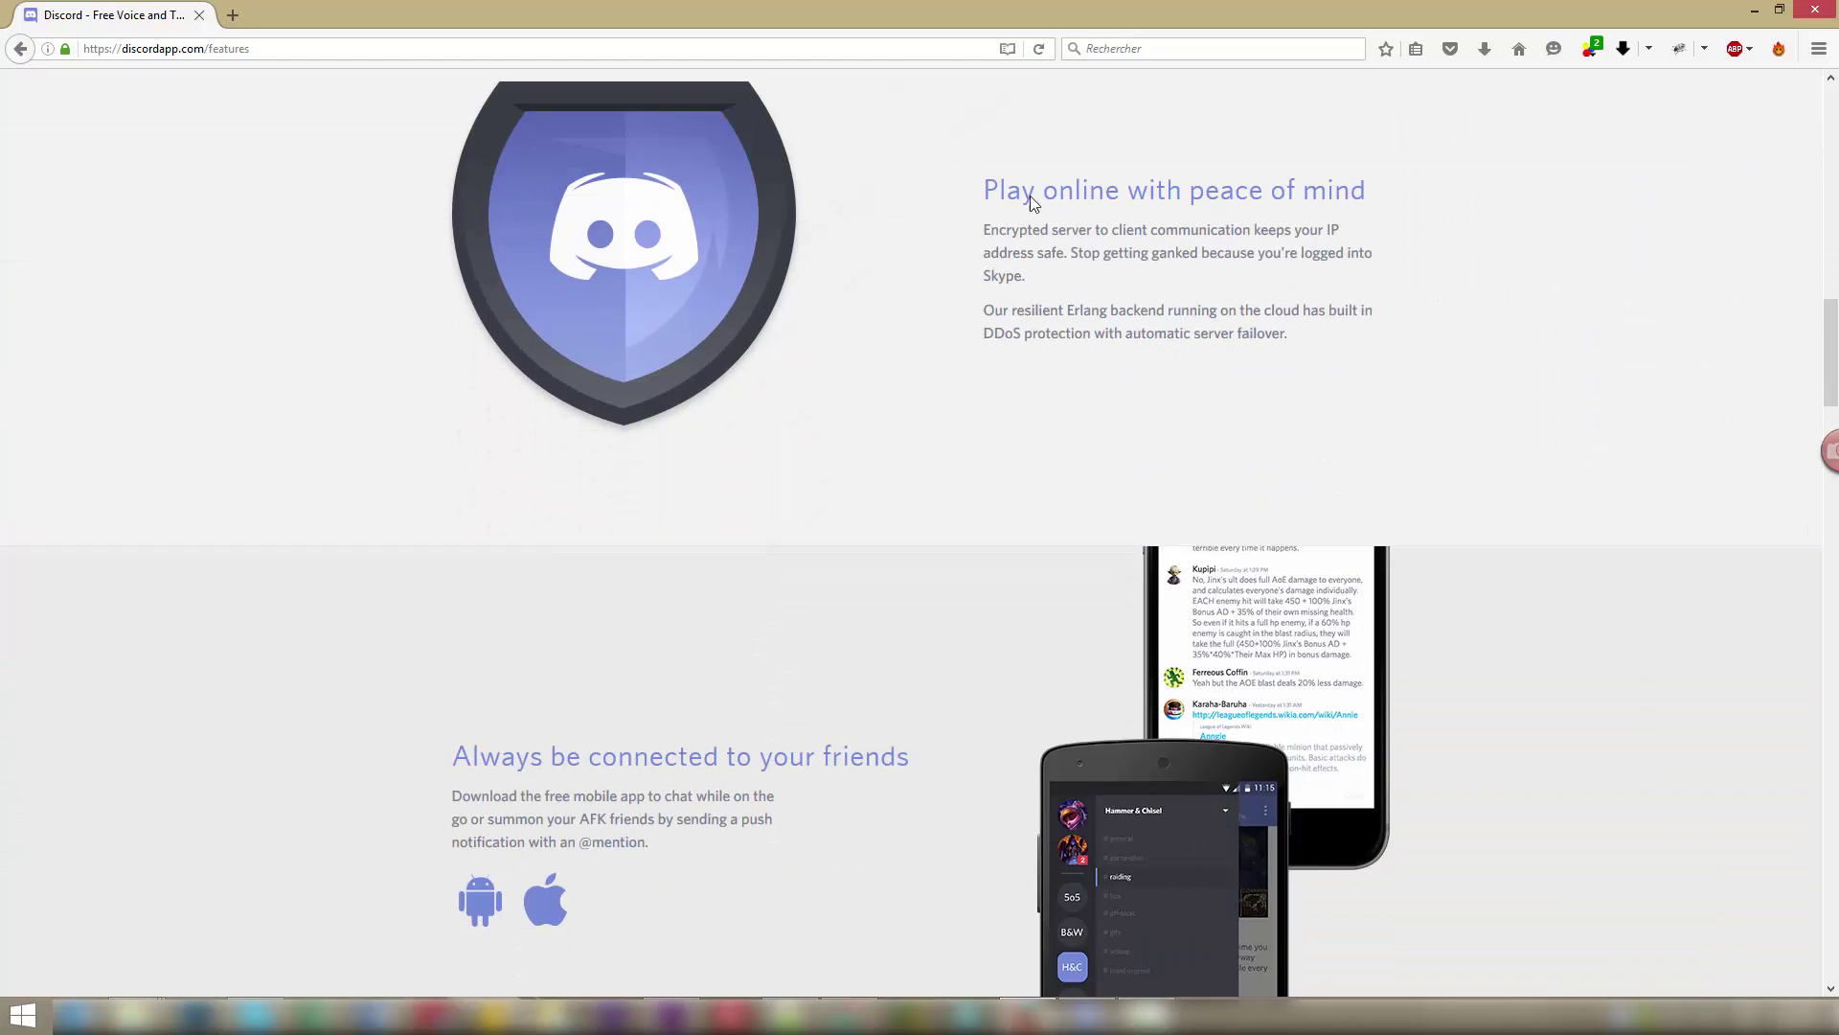
{"action": "left_click_drag", "start_coordinate": [1124, 180], "coordinate": [1190, 189]}
{"action": "left_click", "coordinate": [1186, 187]}
{"action": "left_click_drag", "start_coordinate": [1070, 199], "coordinate": [1150, 196]}
{"action": "left_click", "coordinate": [1042, 195]}
Review the "Always be connected to your friends" section about the mobile app, highlighting its heading.
{"action": "scroll", "coordinate": [341, 302], "scroll_direction": "down", "scroll_amount": 4}
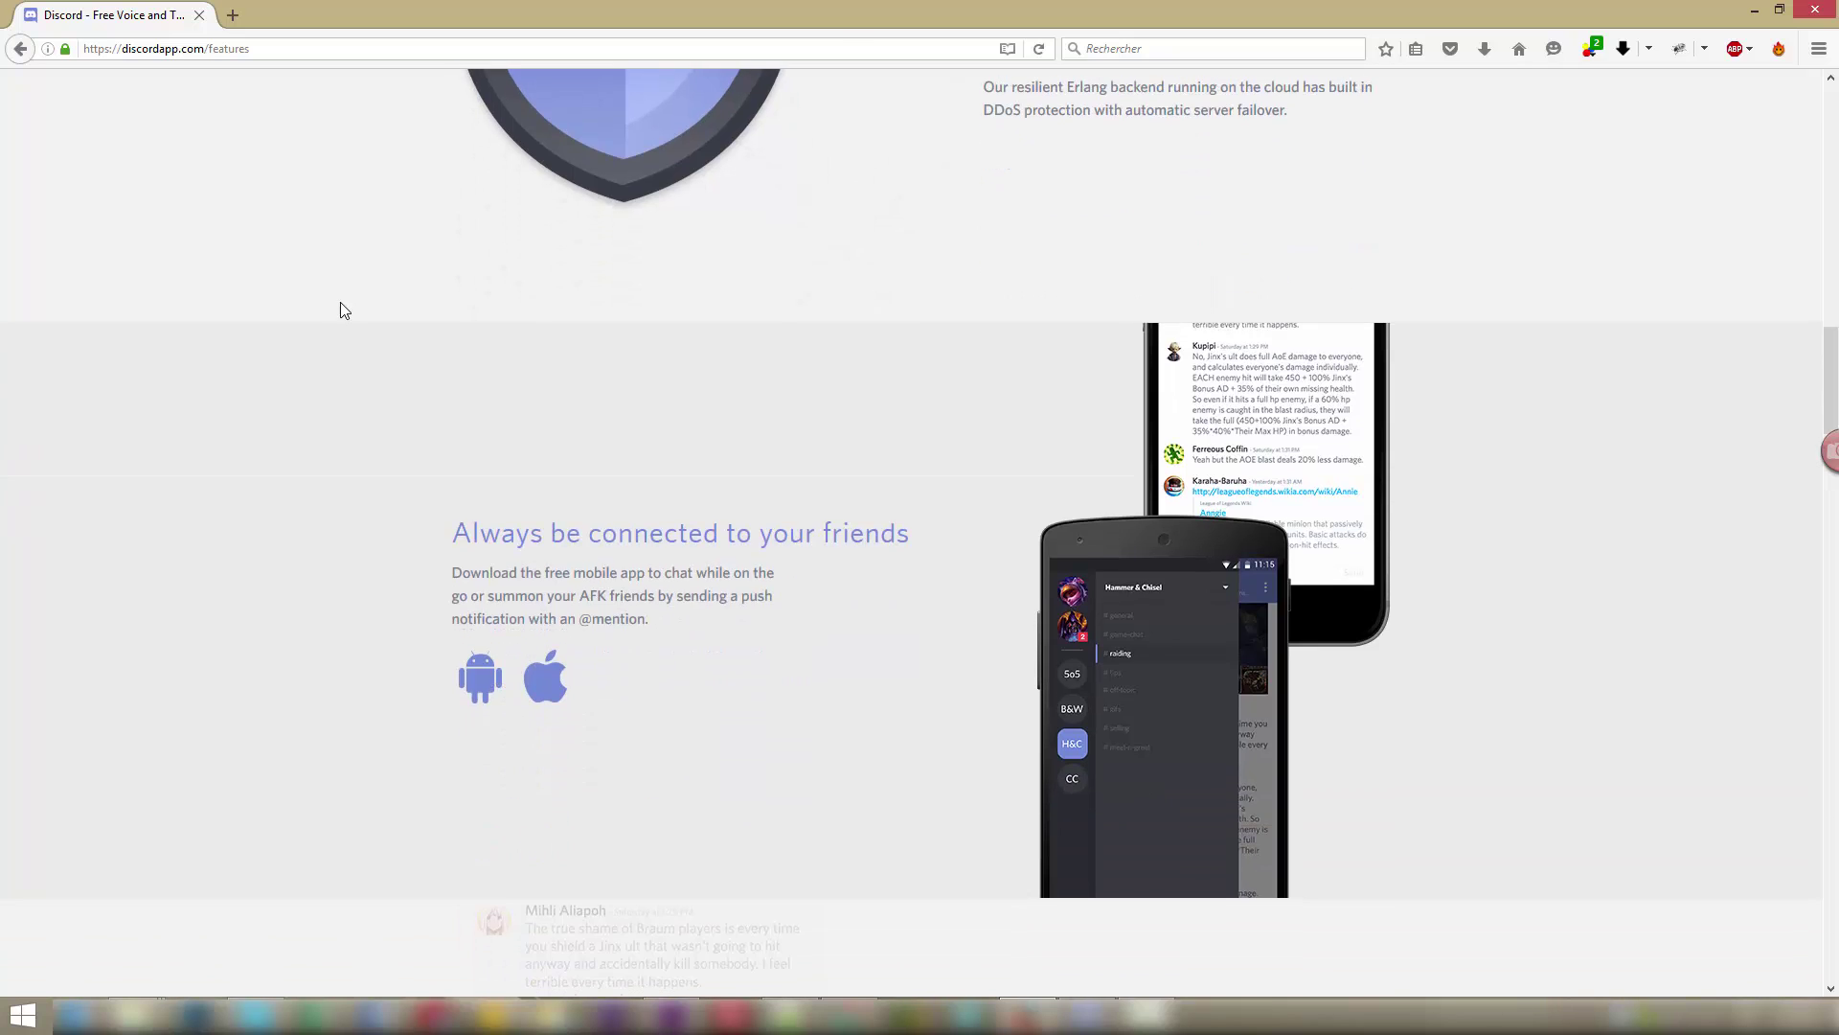
{"action": "scroll", "coordinate": [342, 309], "scroll_direction": "down", "scroll_amount": 4}
{"action": "scroll", "coordinate": [343, 308], "scroll_direction": "down", "scroll_amount": 1}
{"action": "scroll", "coordinate": [341, 308], "scroll_direction": "down", "scroll_amount": 1}
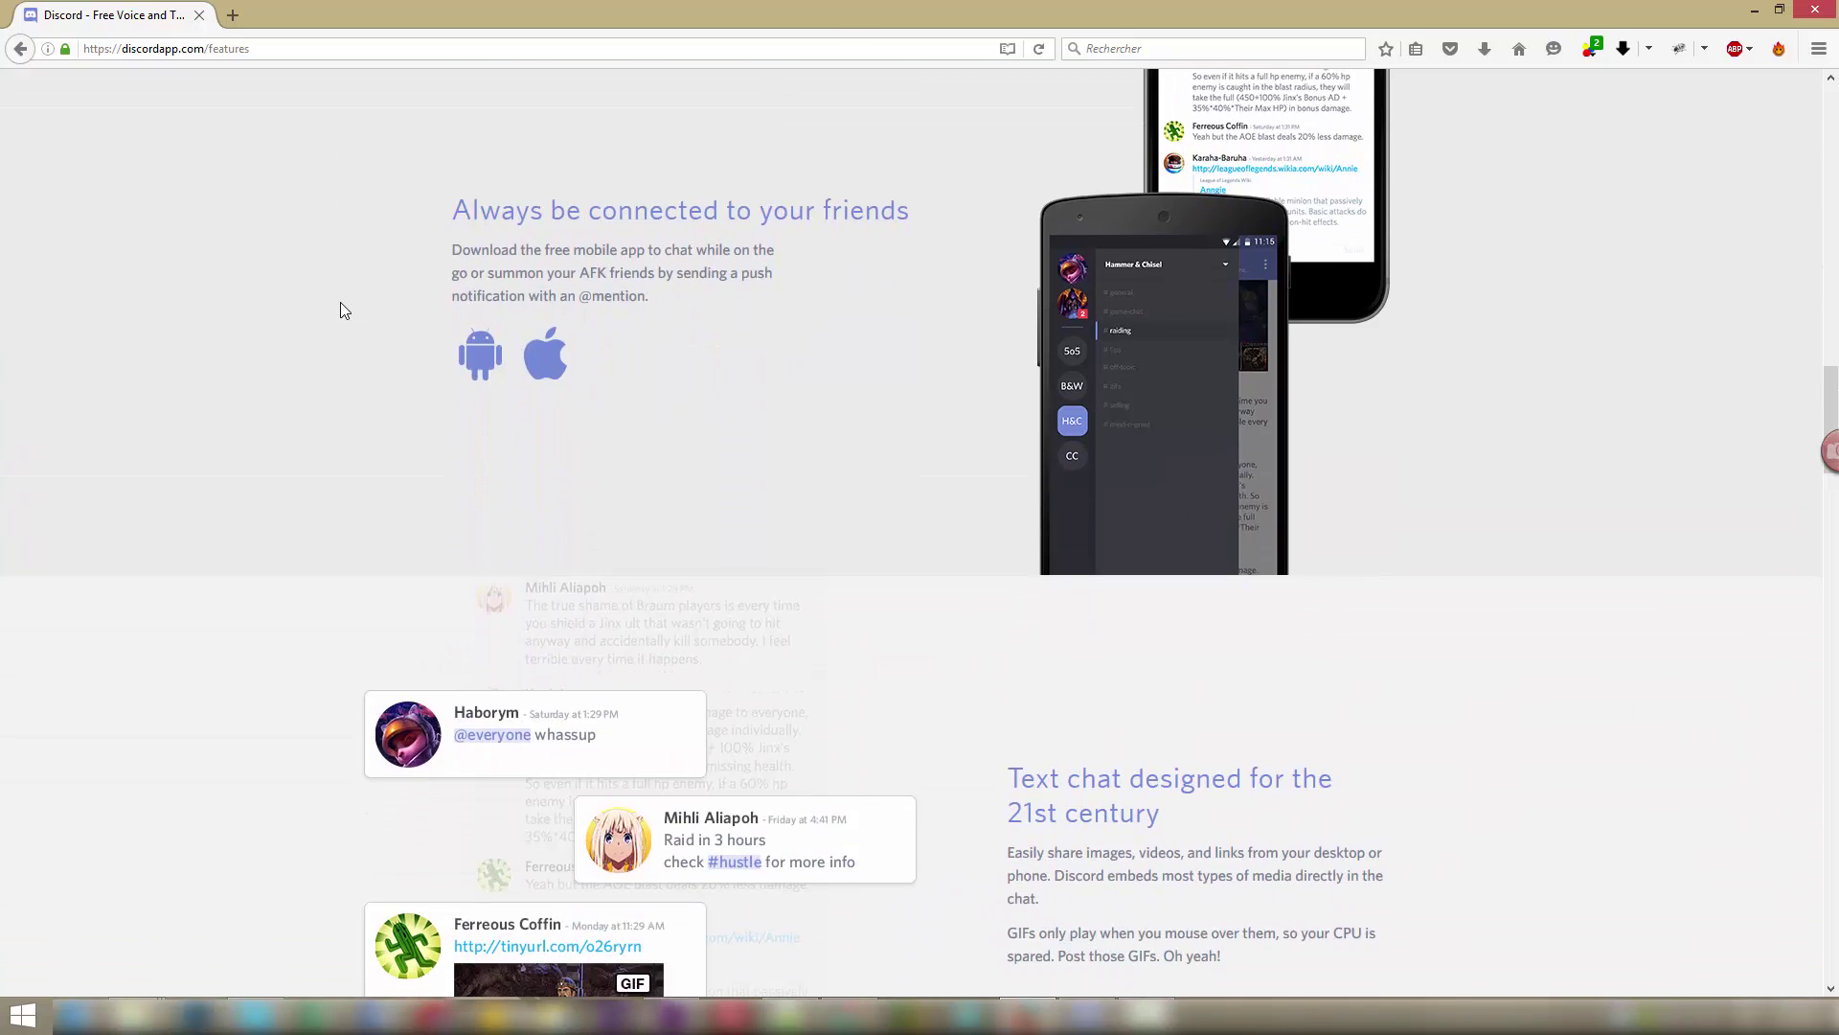
{"action": "left_click_drag", "start_coordinate": [450, 212], "coordinate": [870, 251]}
{"action": "left_click", "coordinate": [869, 251]}
{"action": "scroll", "coordinate": [1085, 347], "scroll_direction": "up", "scroll_amount": 2}
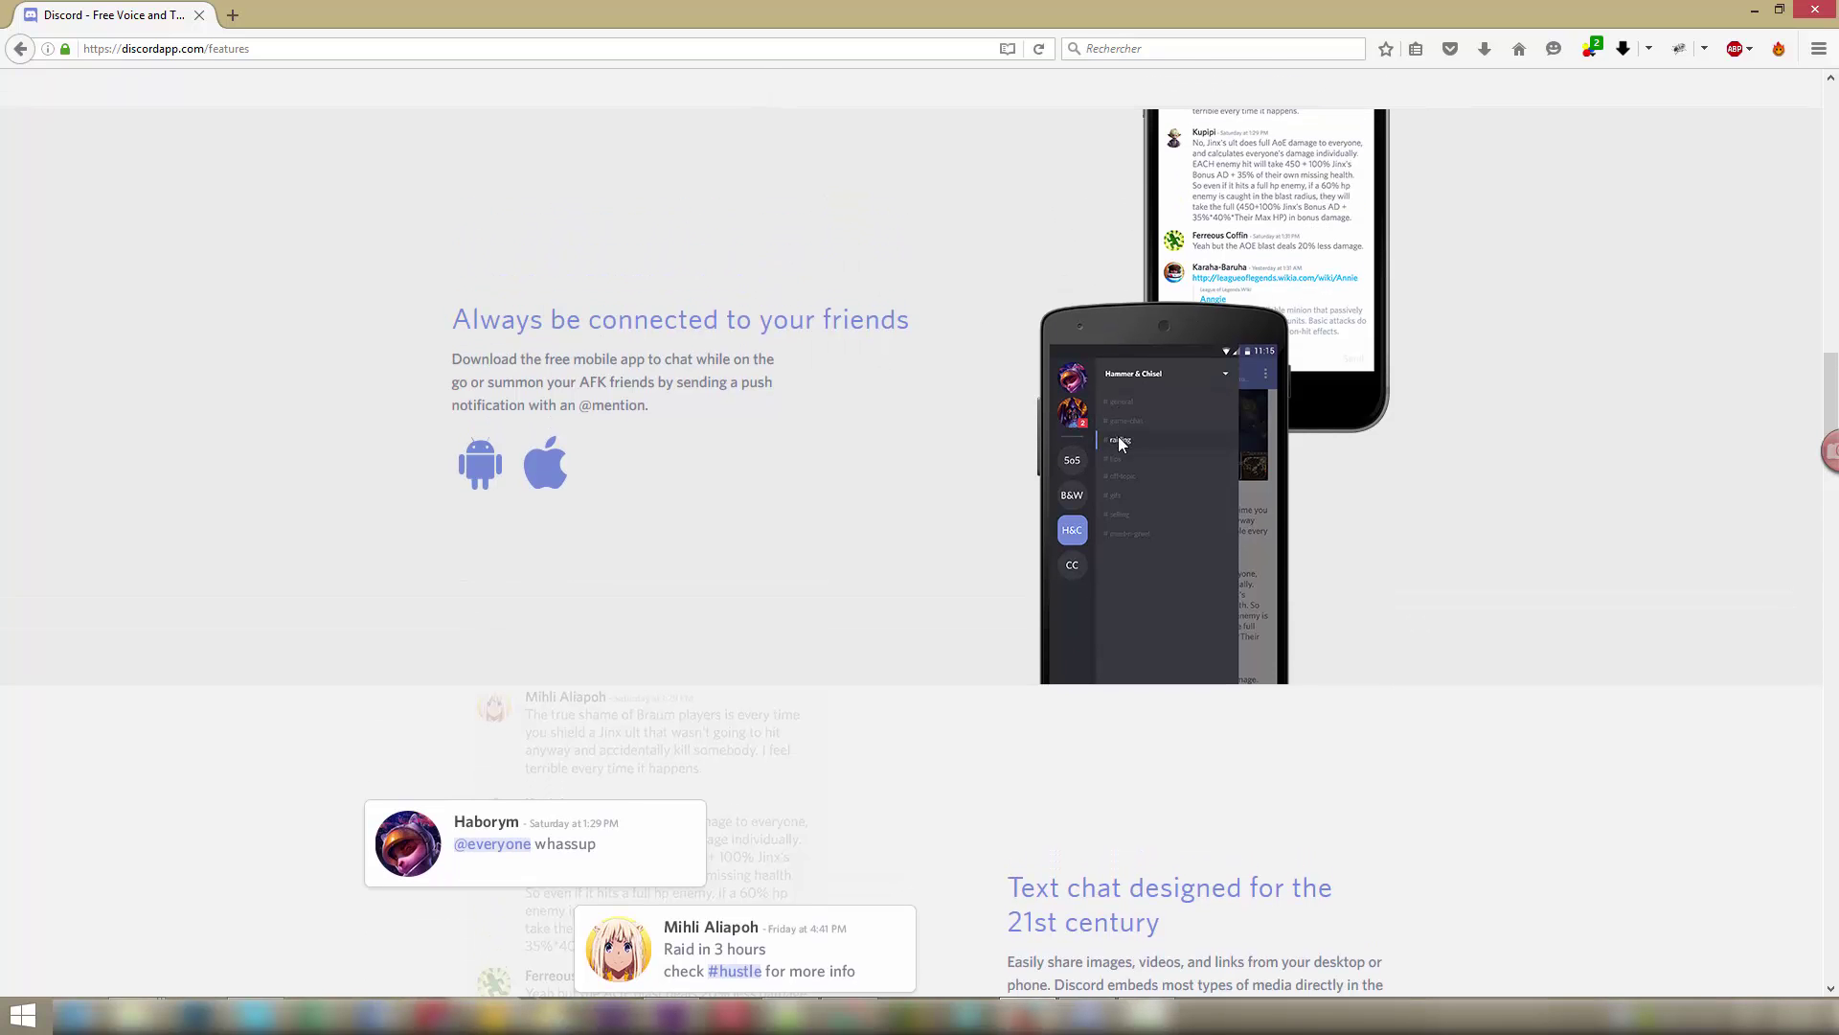
Read the sections on text chat and on voice chat that doesn't slow down games, highlighting the voice chat heading.
{"action": "scroll", "coordinate": [305, 312], "scroll_direction": "down", "scroll_amount": 12}
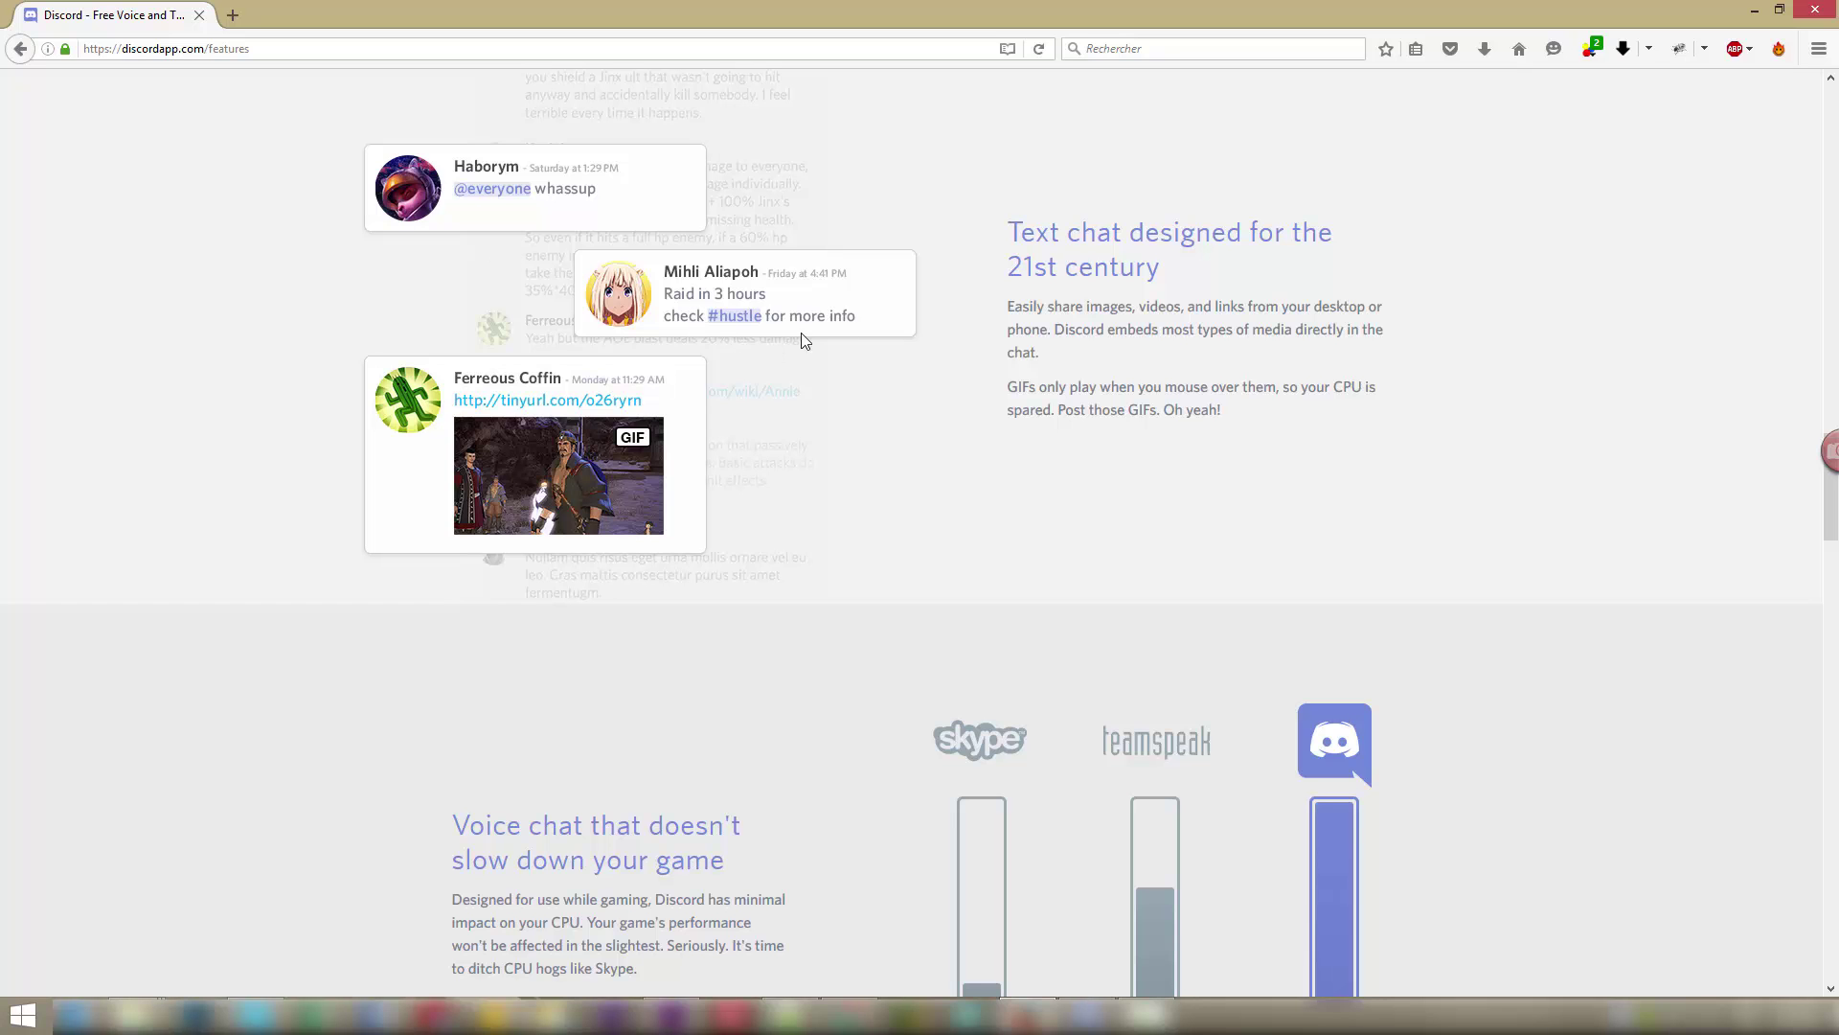
{"action": "scroll", "coordinate": [927, 377], "scroll_direction": "down", "scroll_amount": 5}
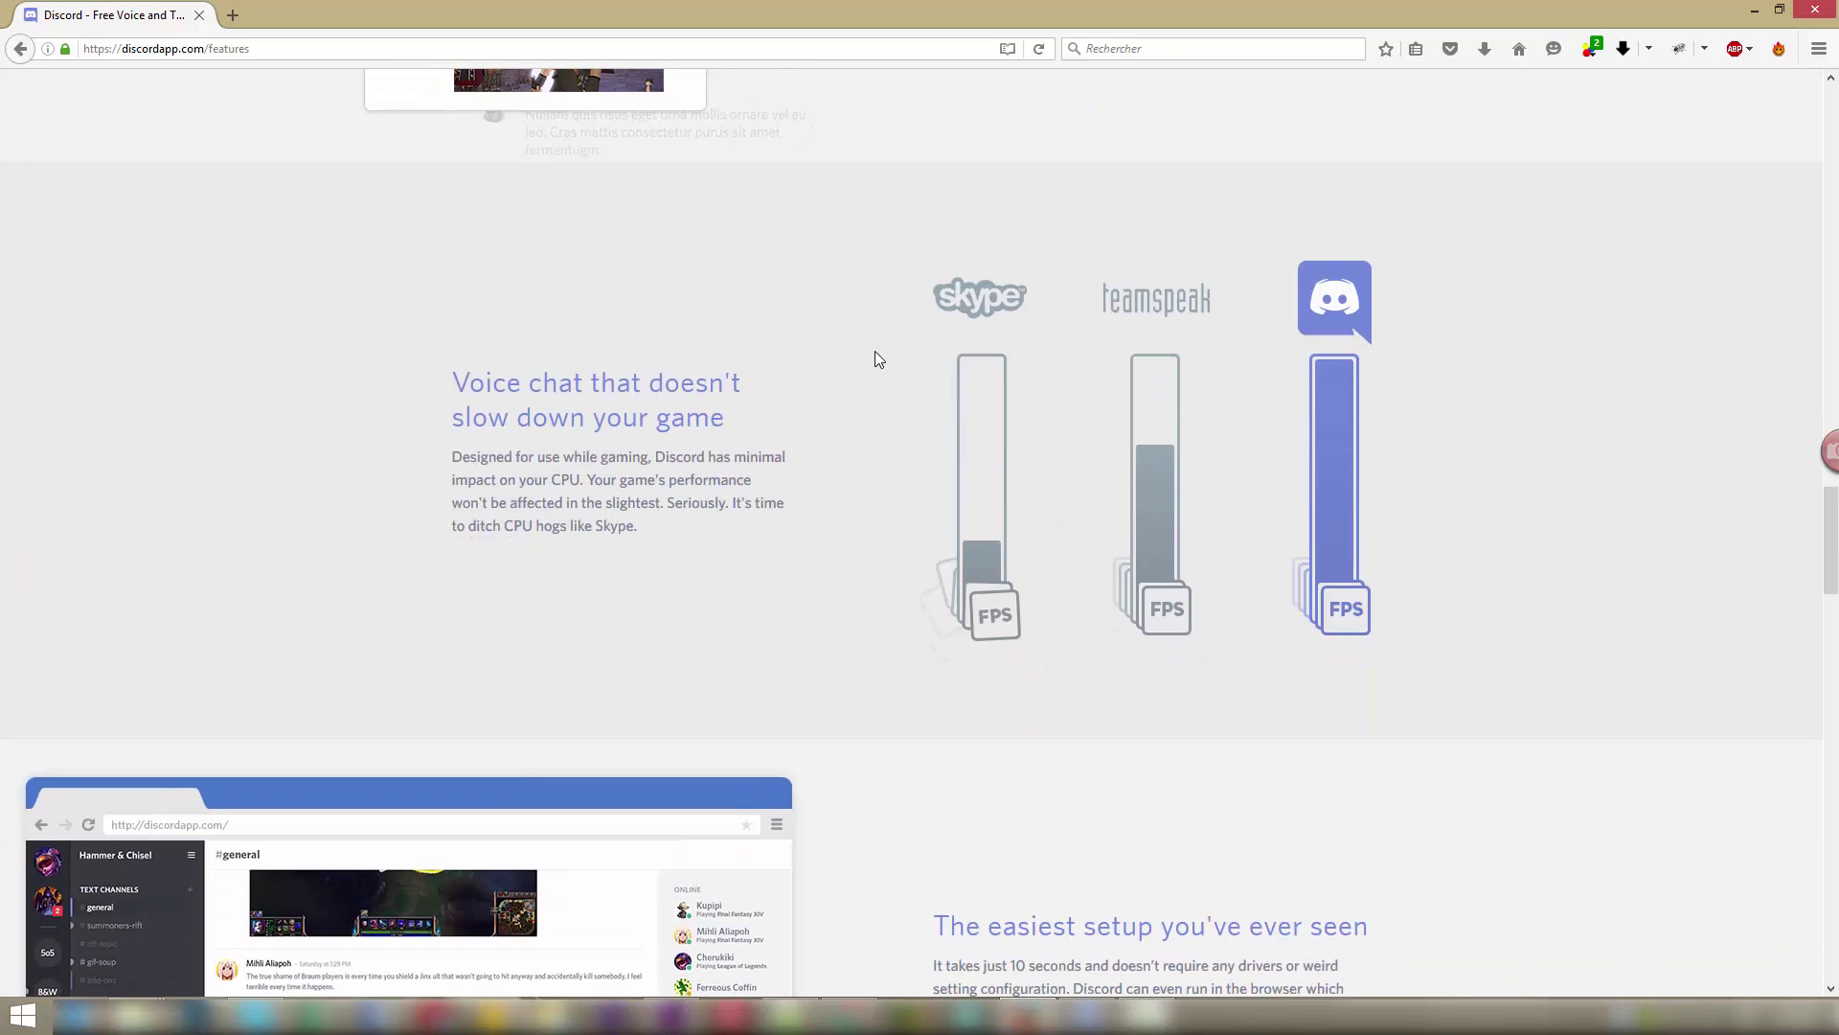
{"action": "scroll", "coordinate": [874, 358], "scroll_direction": "down", "scroll_amount": 2}
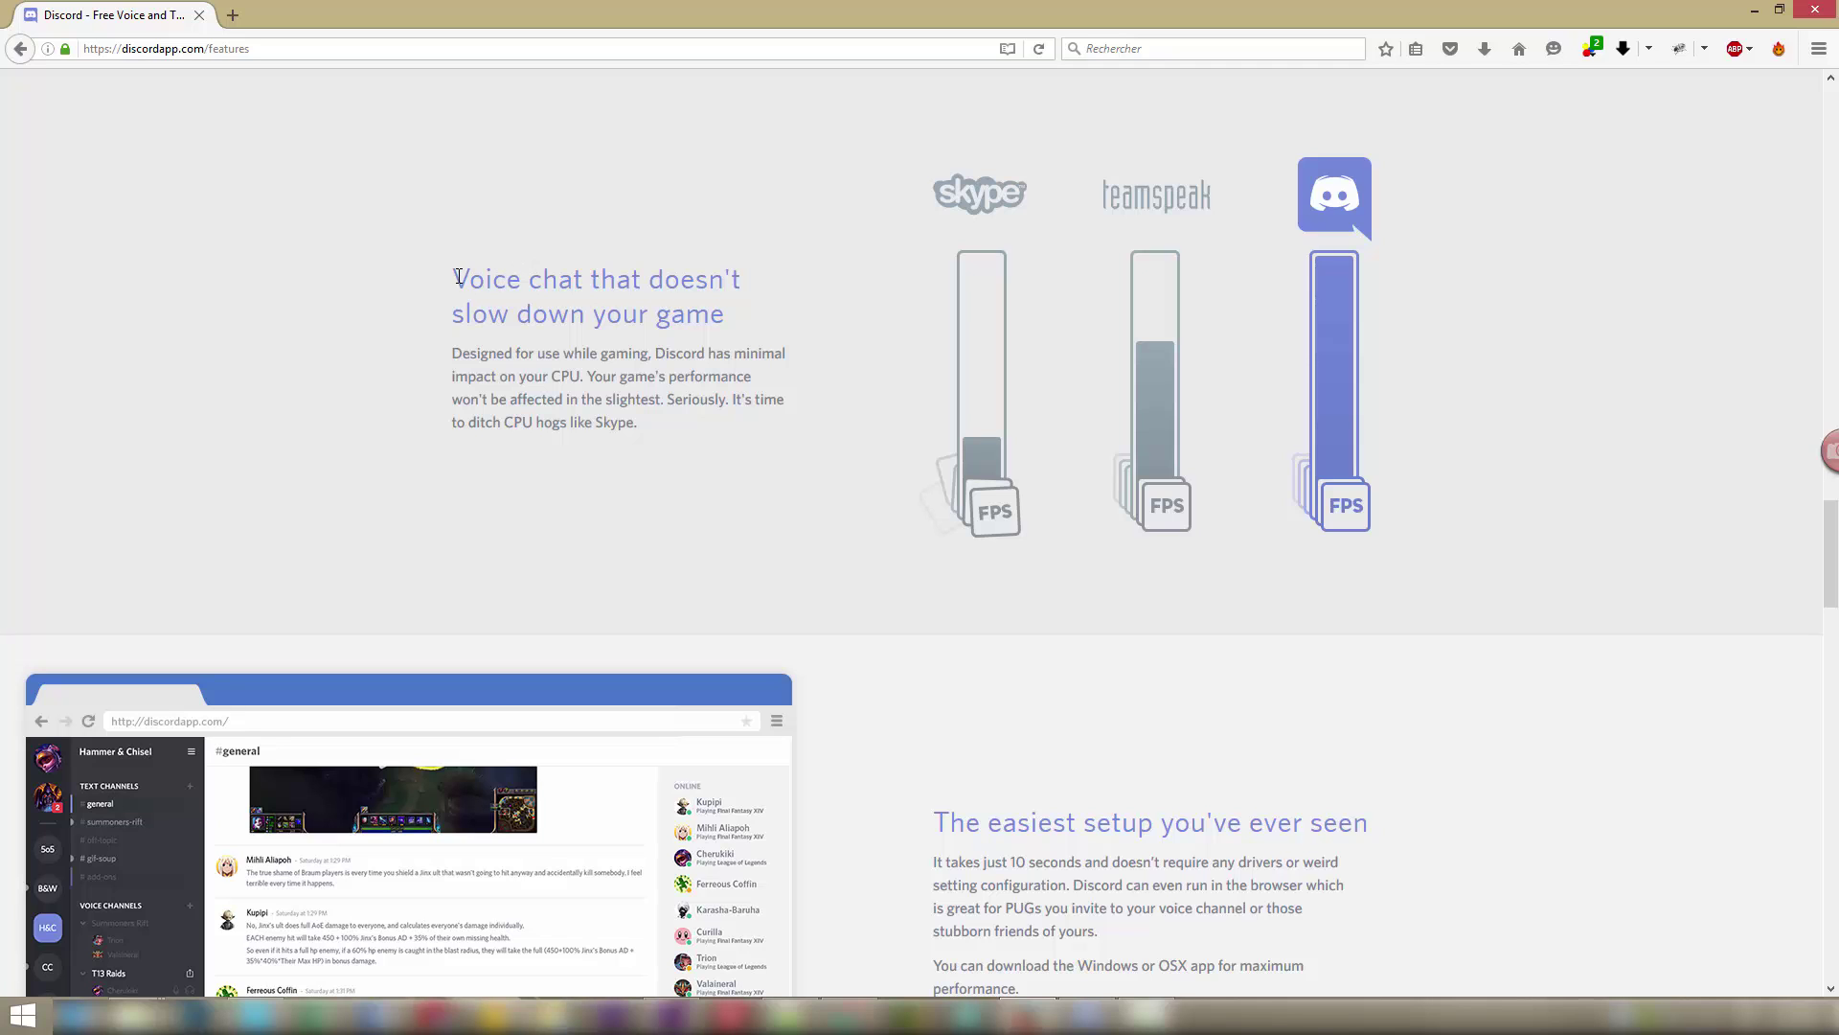
{"action": "left_click_drag", "start_coordinate": [459, 276], "coordinate": [732, 328]}
{"action": "left_click", "coordinate": [765, 335]}
Review the remaining feature sections on setup, server management, voice quality, friends and the in-game overlay, through to the page footer.
{"action": "scroll", "coordinate": [1037, 328], "scroll_direction": "down", "scroll_amount": 5}
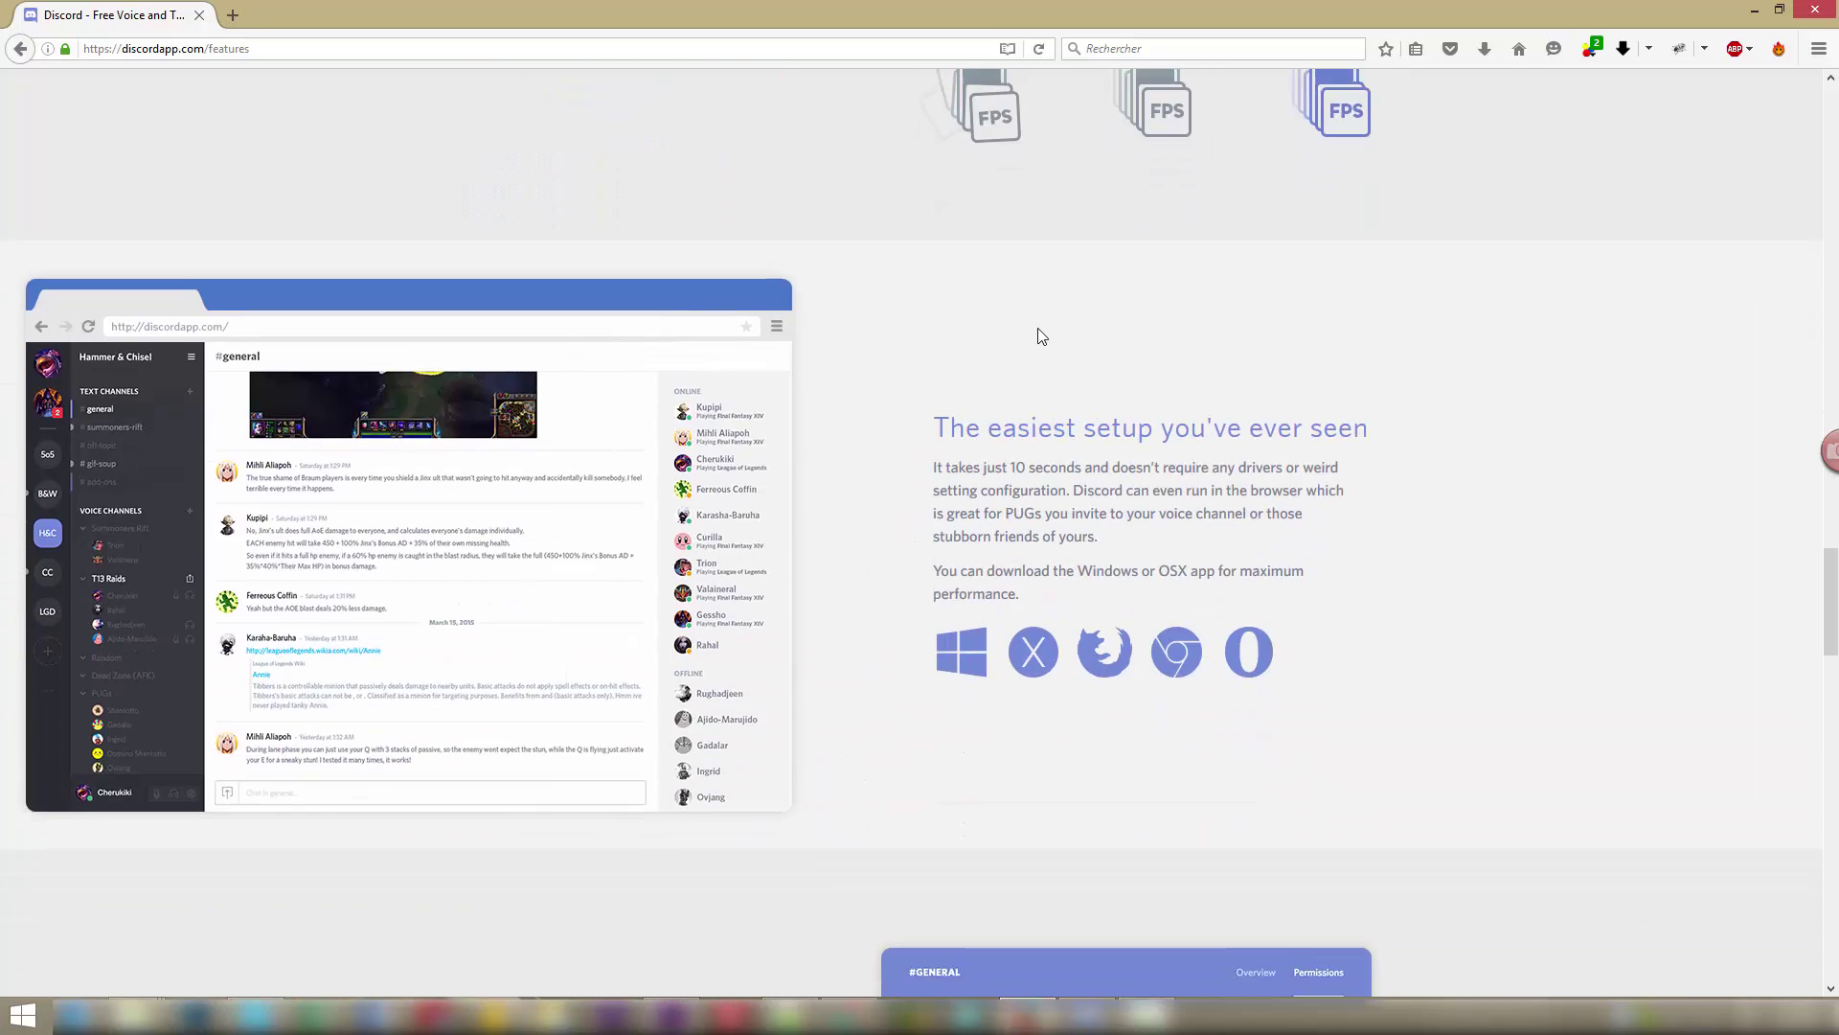
{"action": "scroll", "coordinate": [964, 309], "scroll_direction": "down", "scroll_amount": 1}
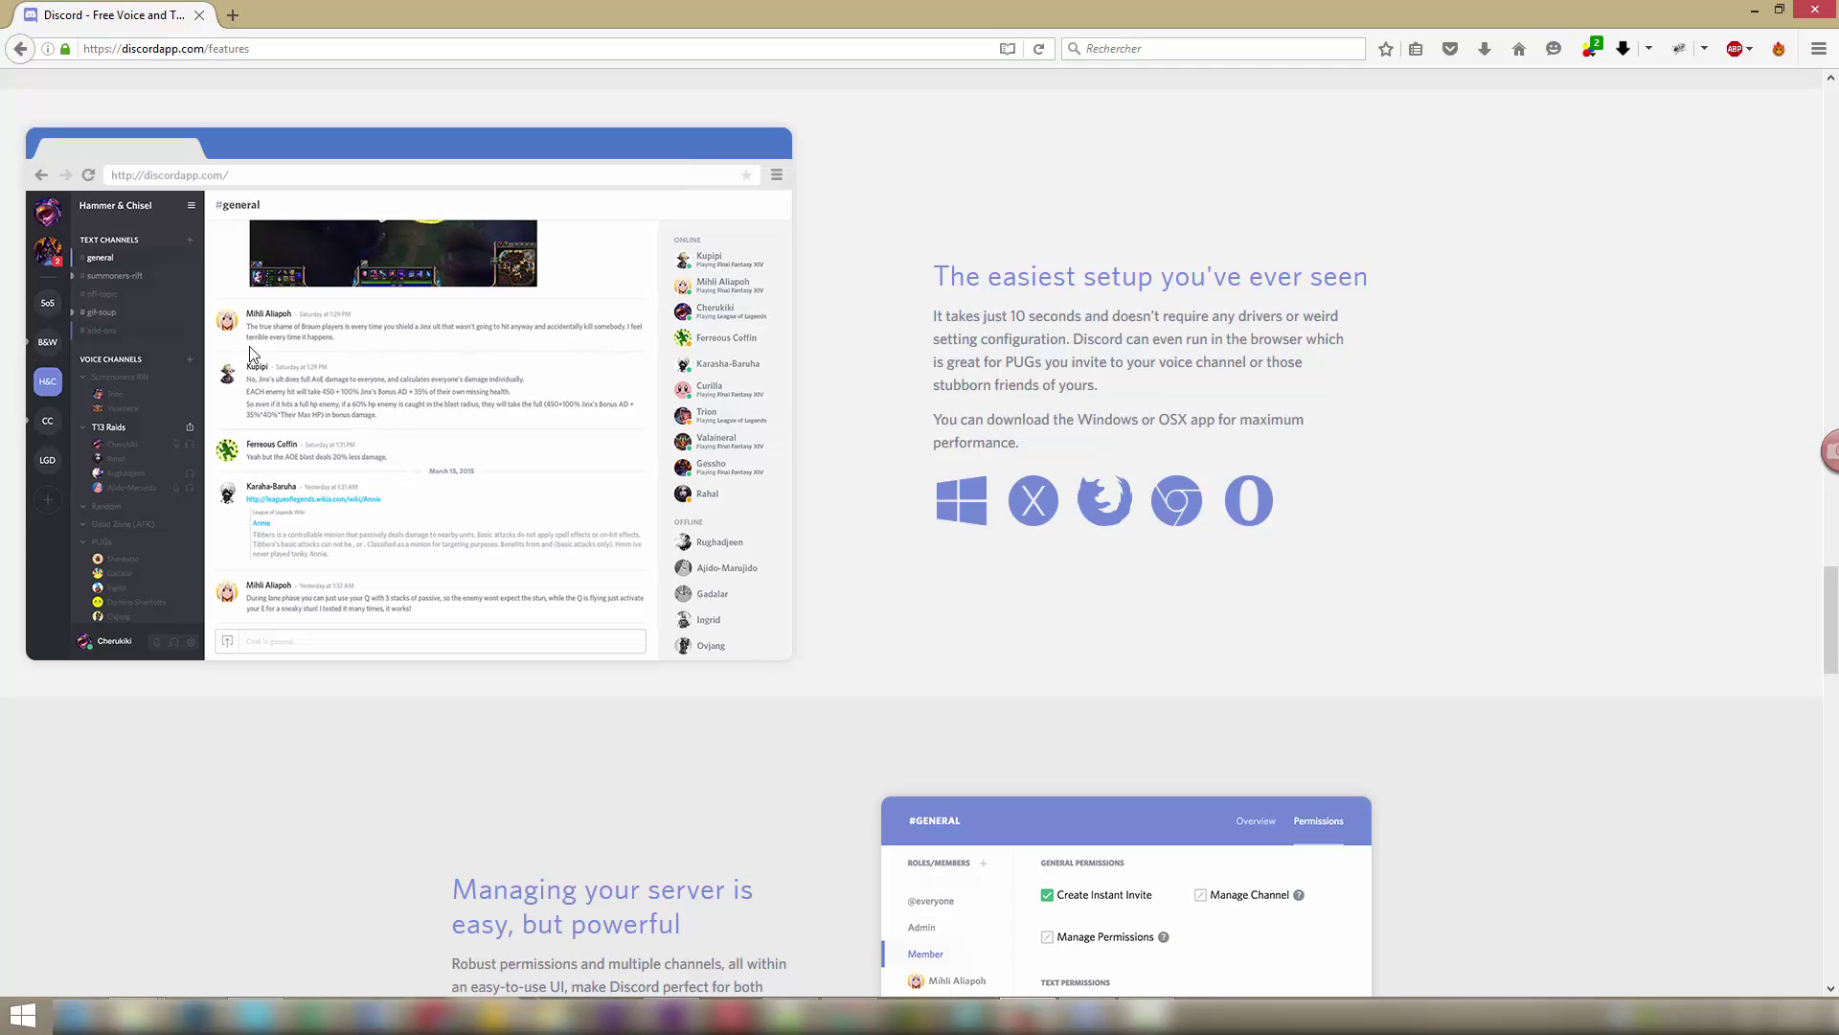
{"action": "scroll", "coordinate": [717, 387], "scroll_direction": "down", "scroll_amount": 5}
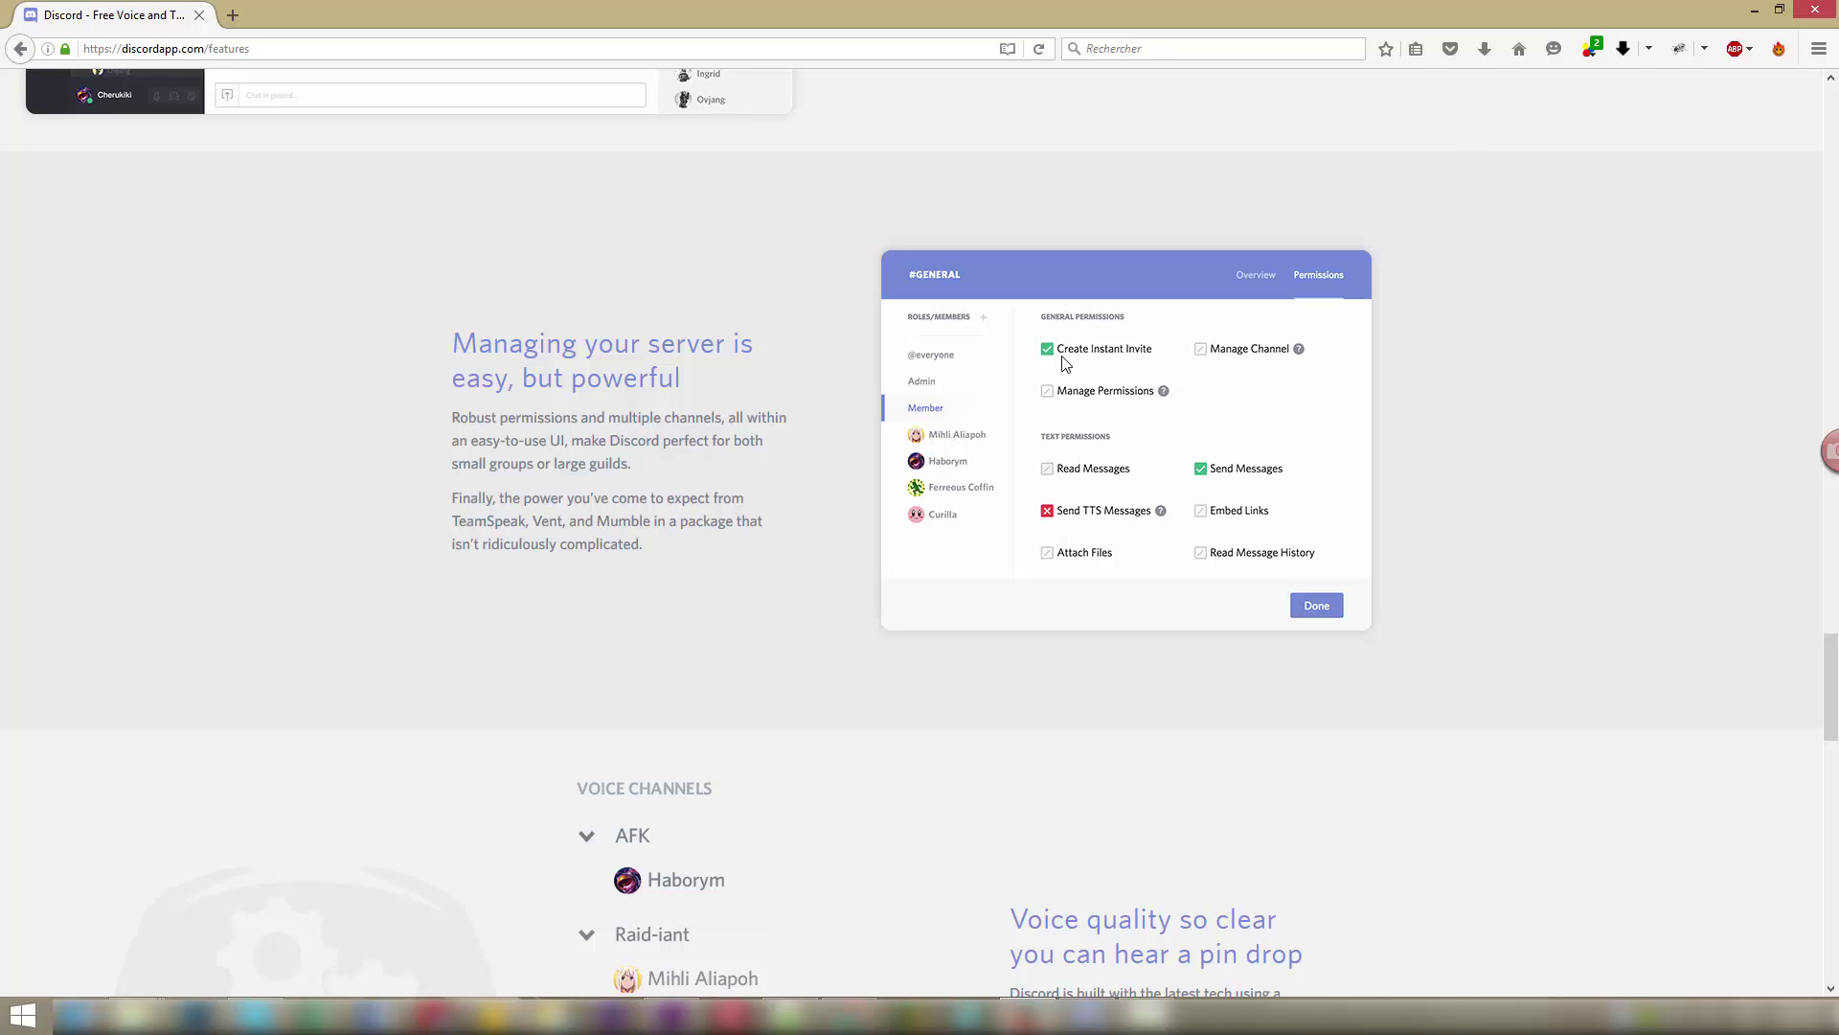
{"action": "scroll", "coordinate": [1235, 403], "scroll_direction": "down", "scroll_amount": 5}
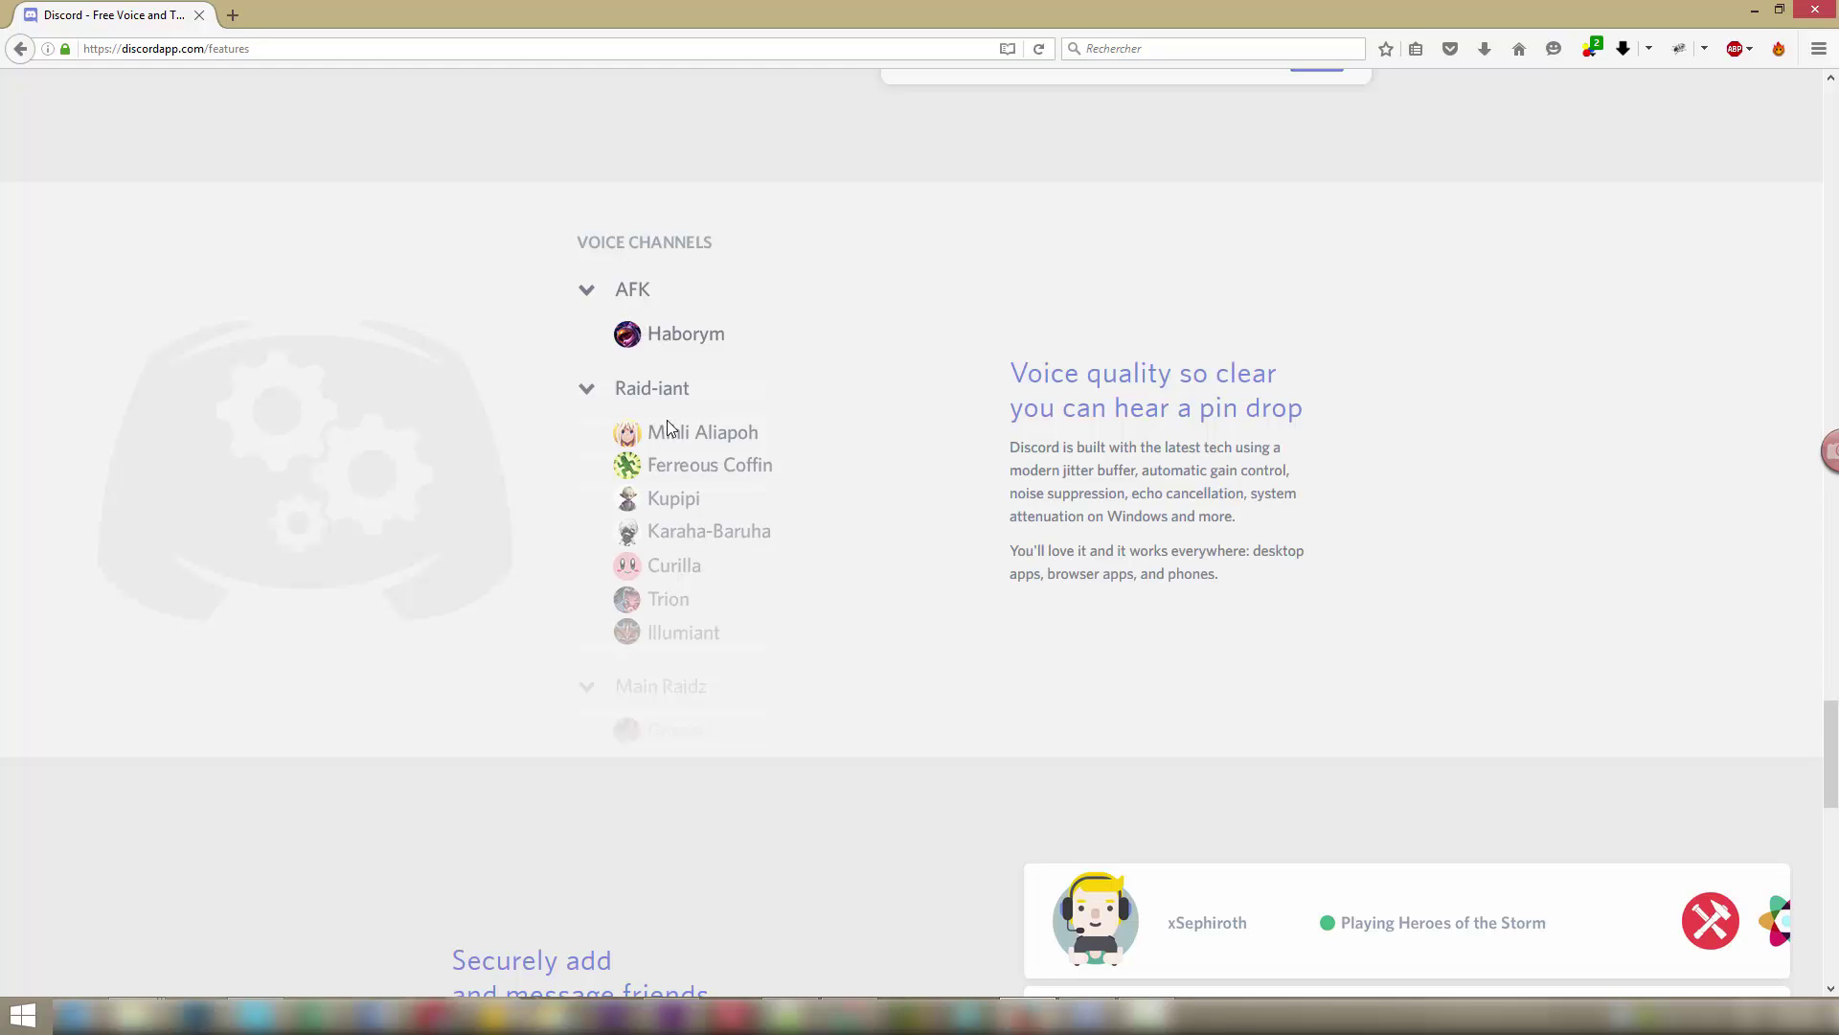
{"action": "scroll", "coordinate": [710, 428], "scroll_direction": "down", "scroll_amount": 5}
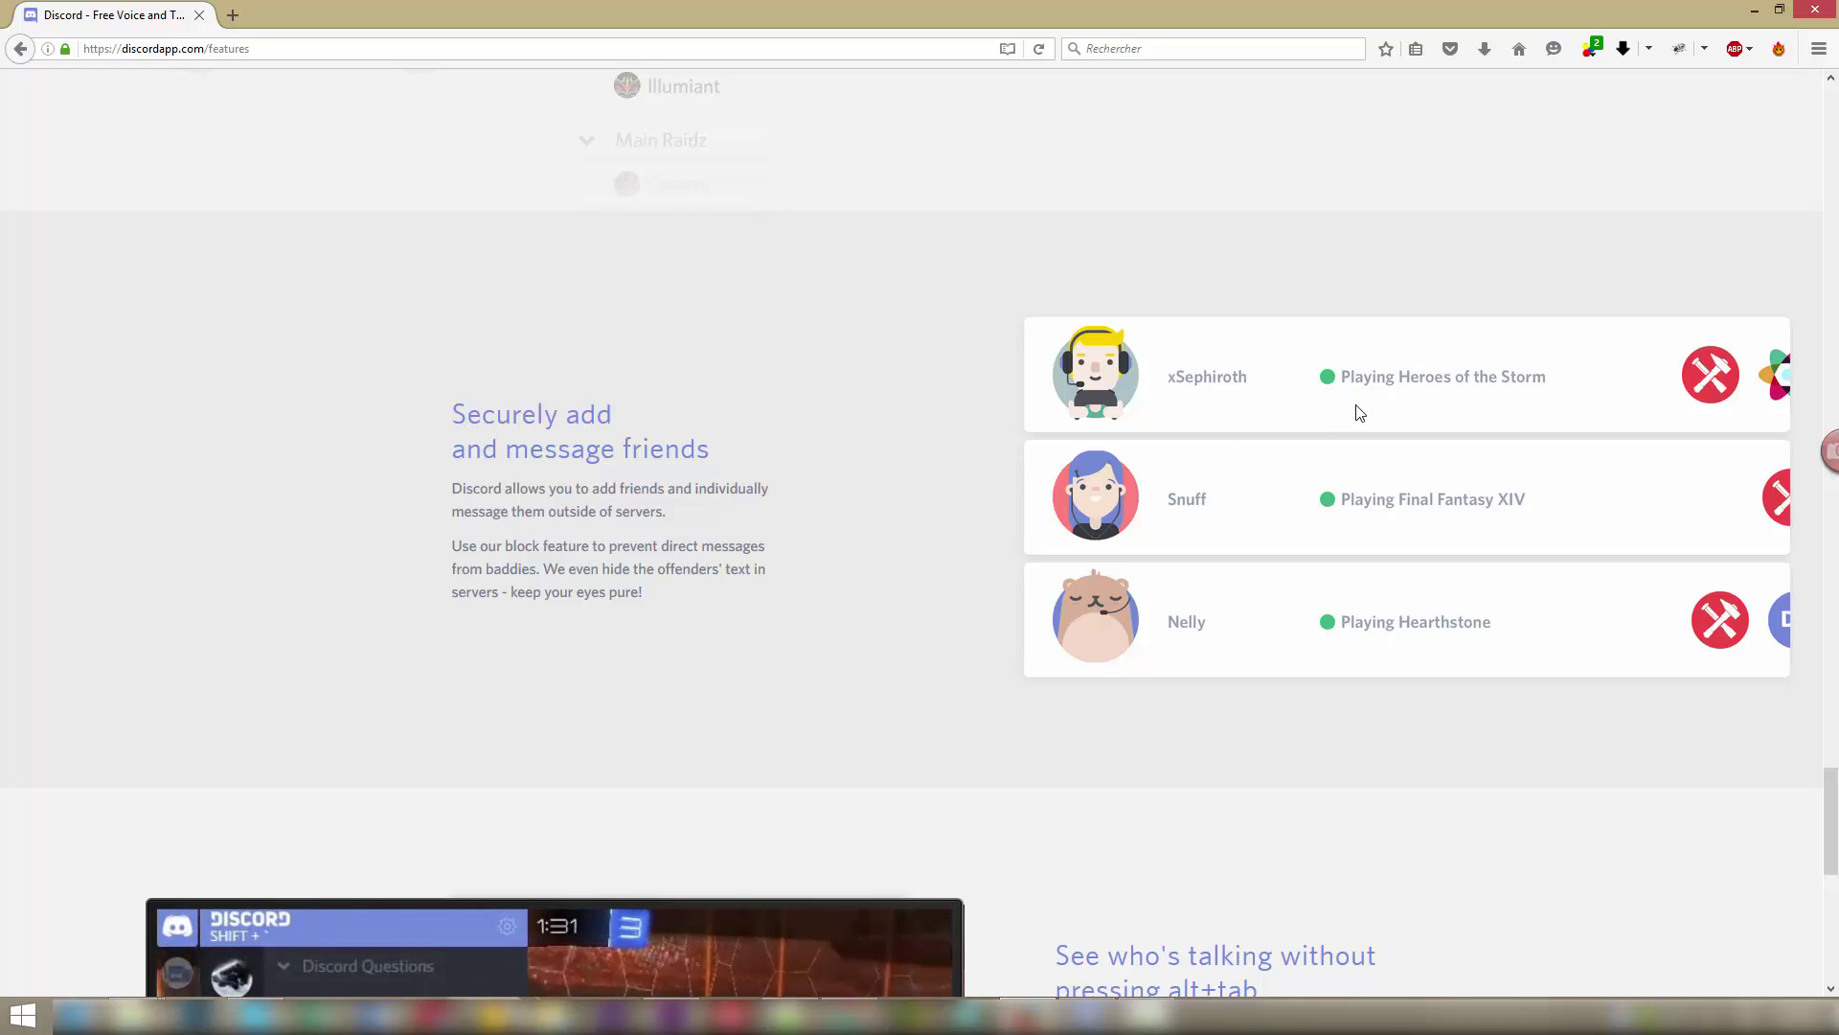
{"action": "scroll", "coordinate": [1004, 388], "scroll_direction": "down", "scroll_amount": 6}
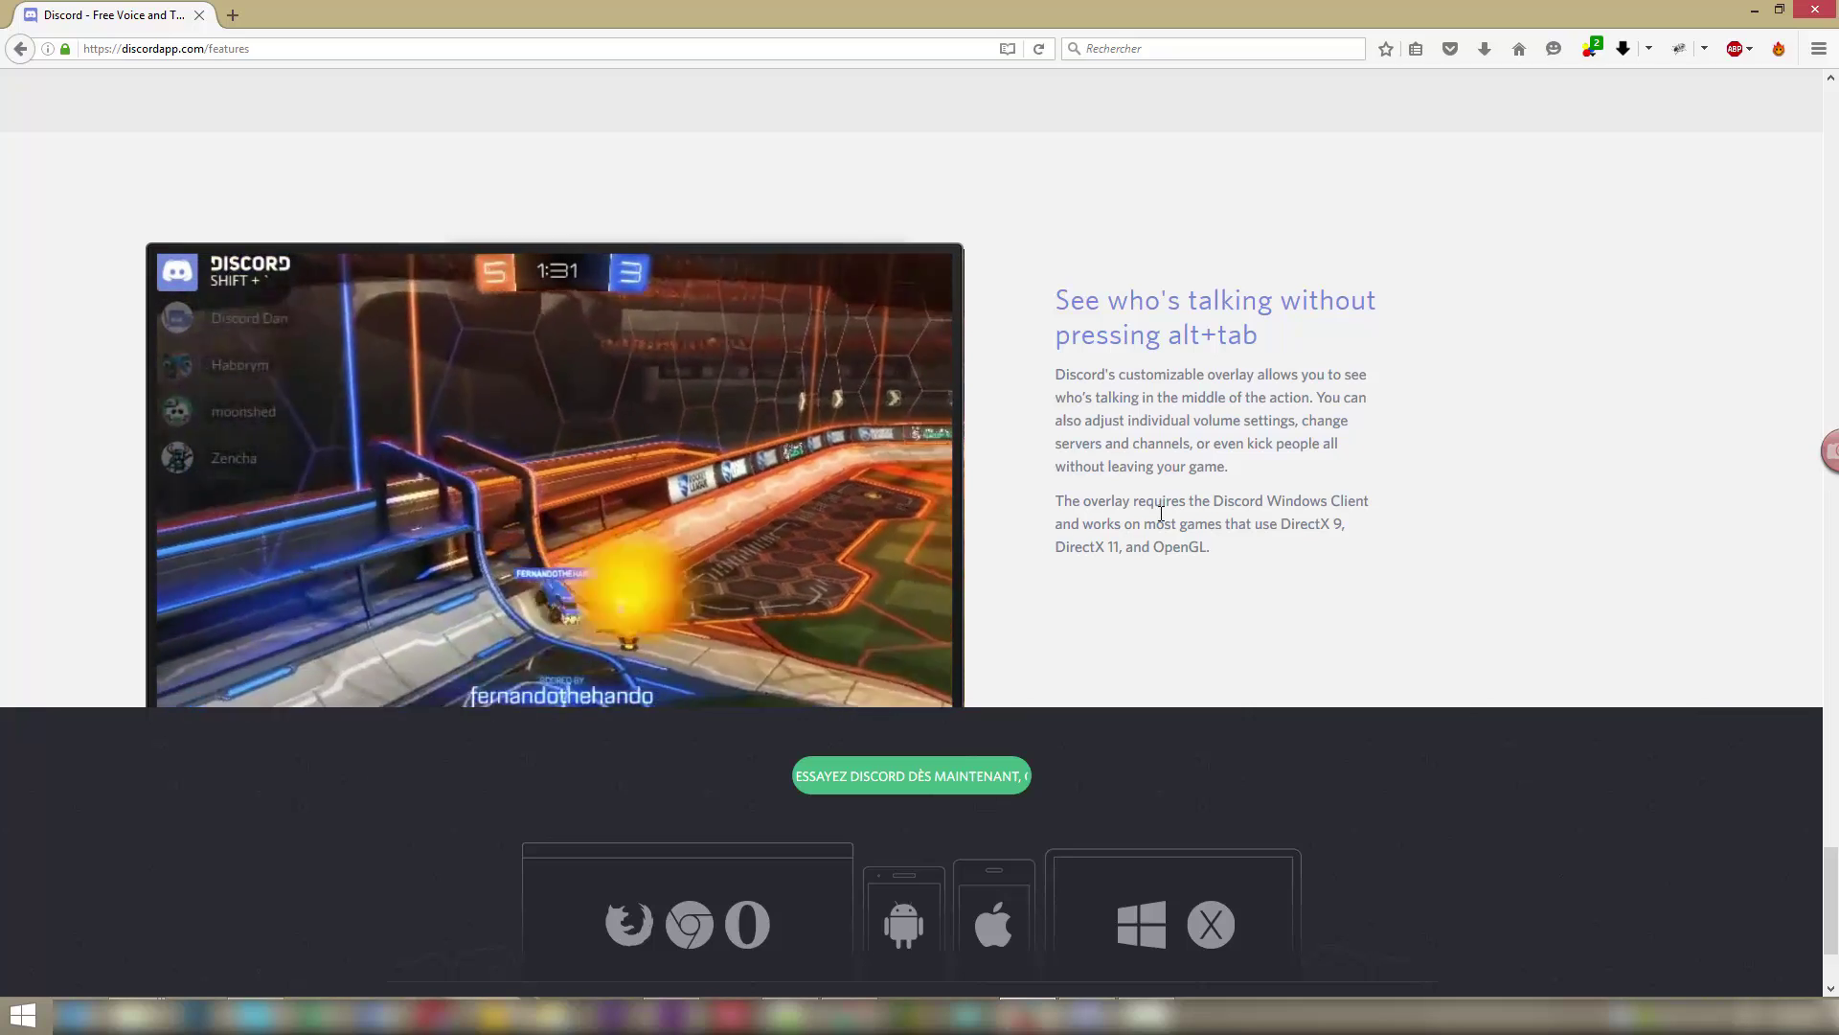
{"action": "scroll", "coordinate": [1161, 513], "scroll_direction": "down", "scroll_amount": 2}
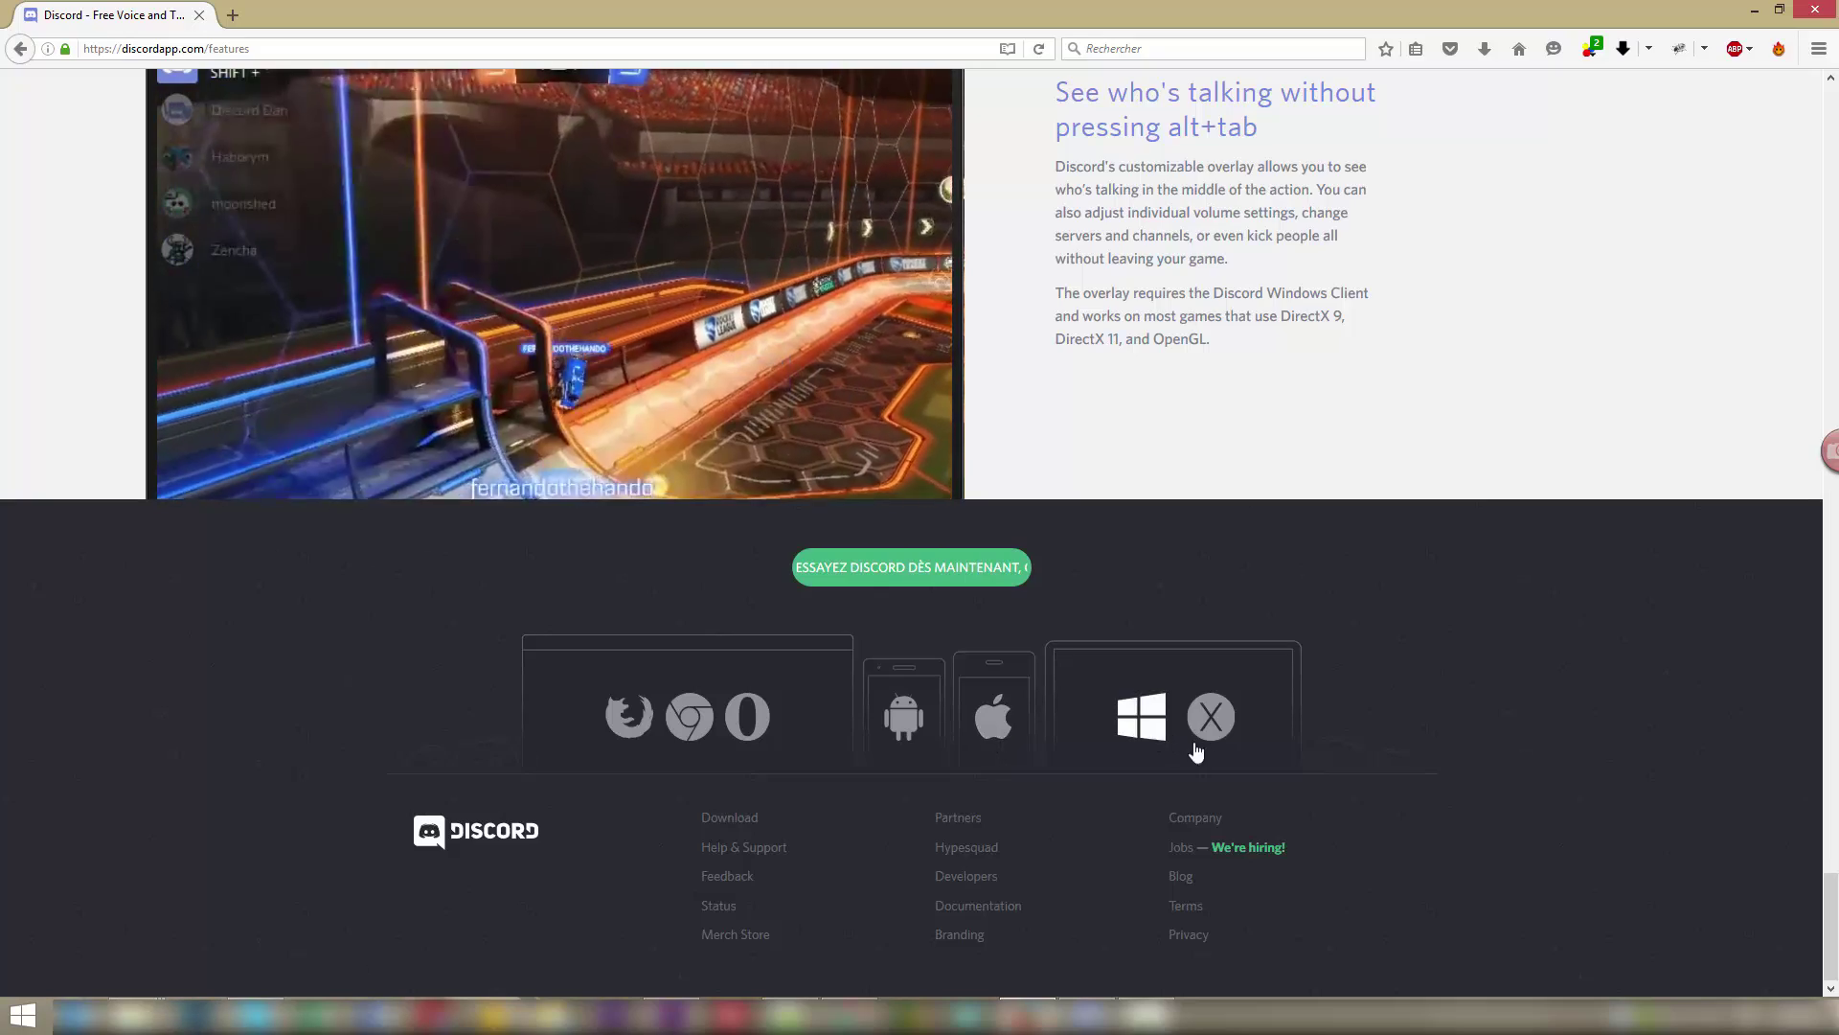
Return to the beginning of the features page and close the browser.
{"action": "scroll", "coordinate": [1139, 750], "scroll_direction": "up", "scroll_amount": 10}
{"action": "scroll", "coordinate": [1139, 751], "scroll_direction": "up", "scroll_amount": 20}
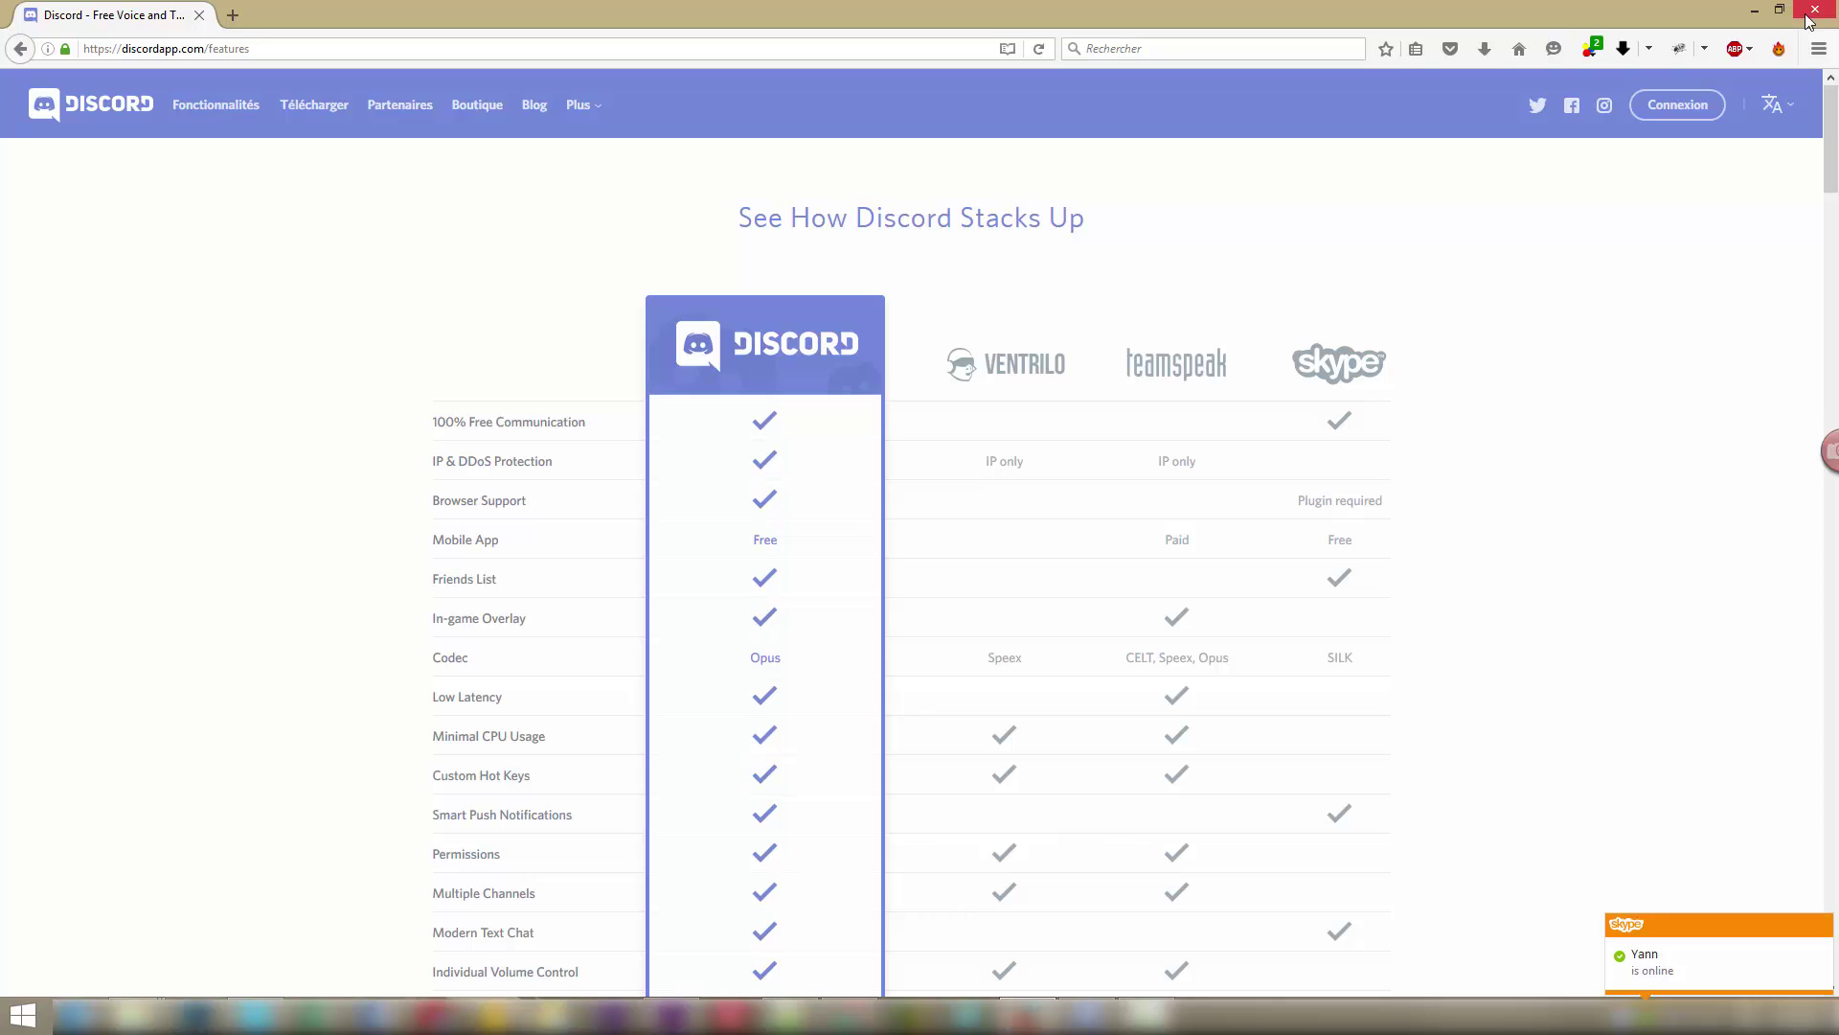
{"action": "left_click", "coordinate": [1812, 16]}
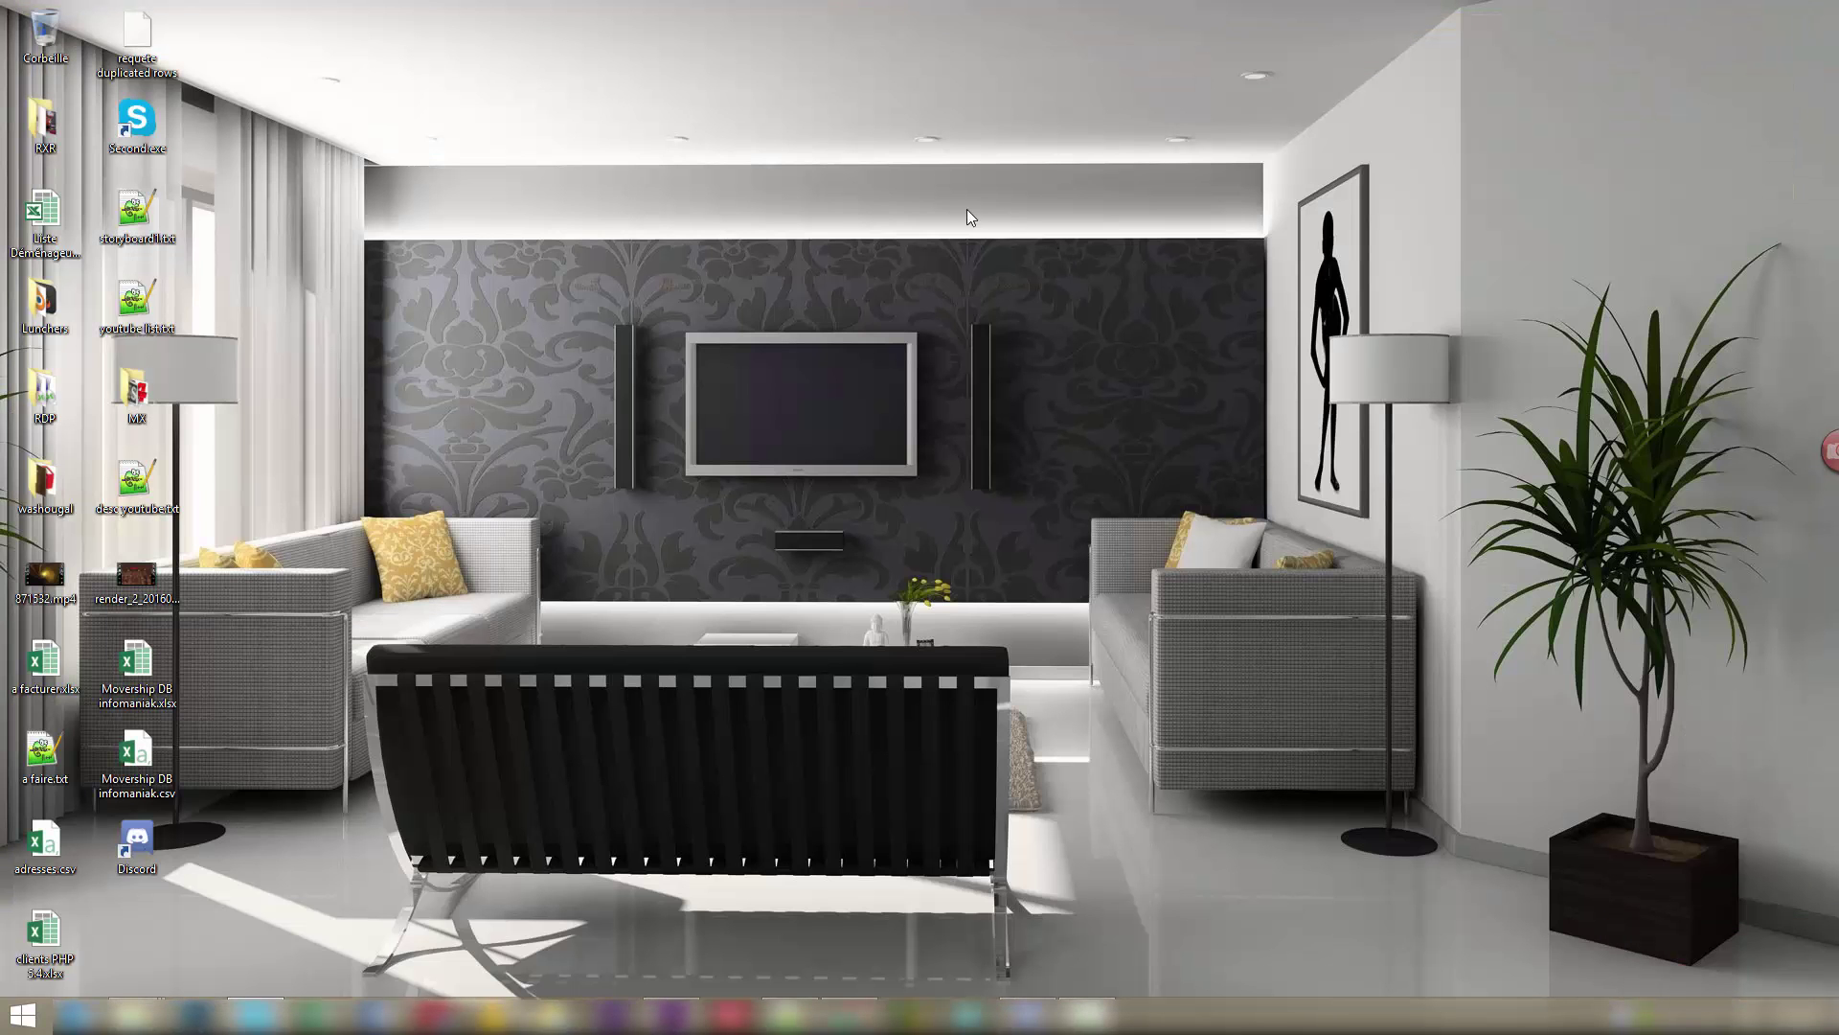
Switch to the Discord desktop app, view the options for creating or joining a server, and dismiss the dialog.
{"action": "left_click", "coordinate": [1027, 1015]}
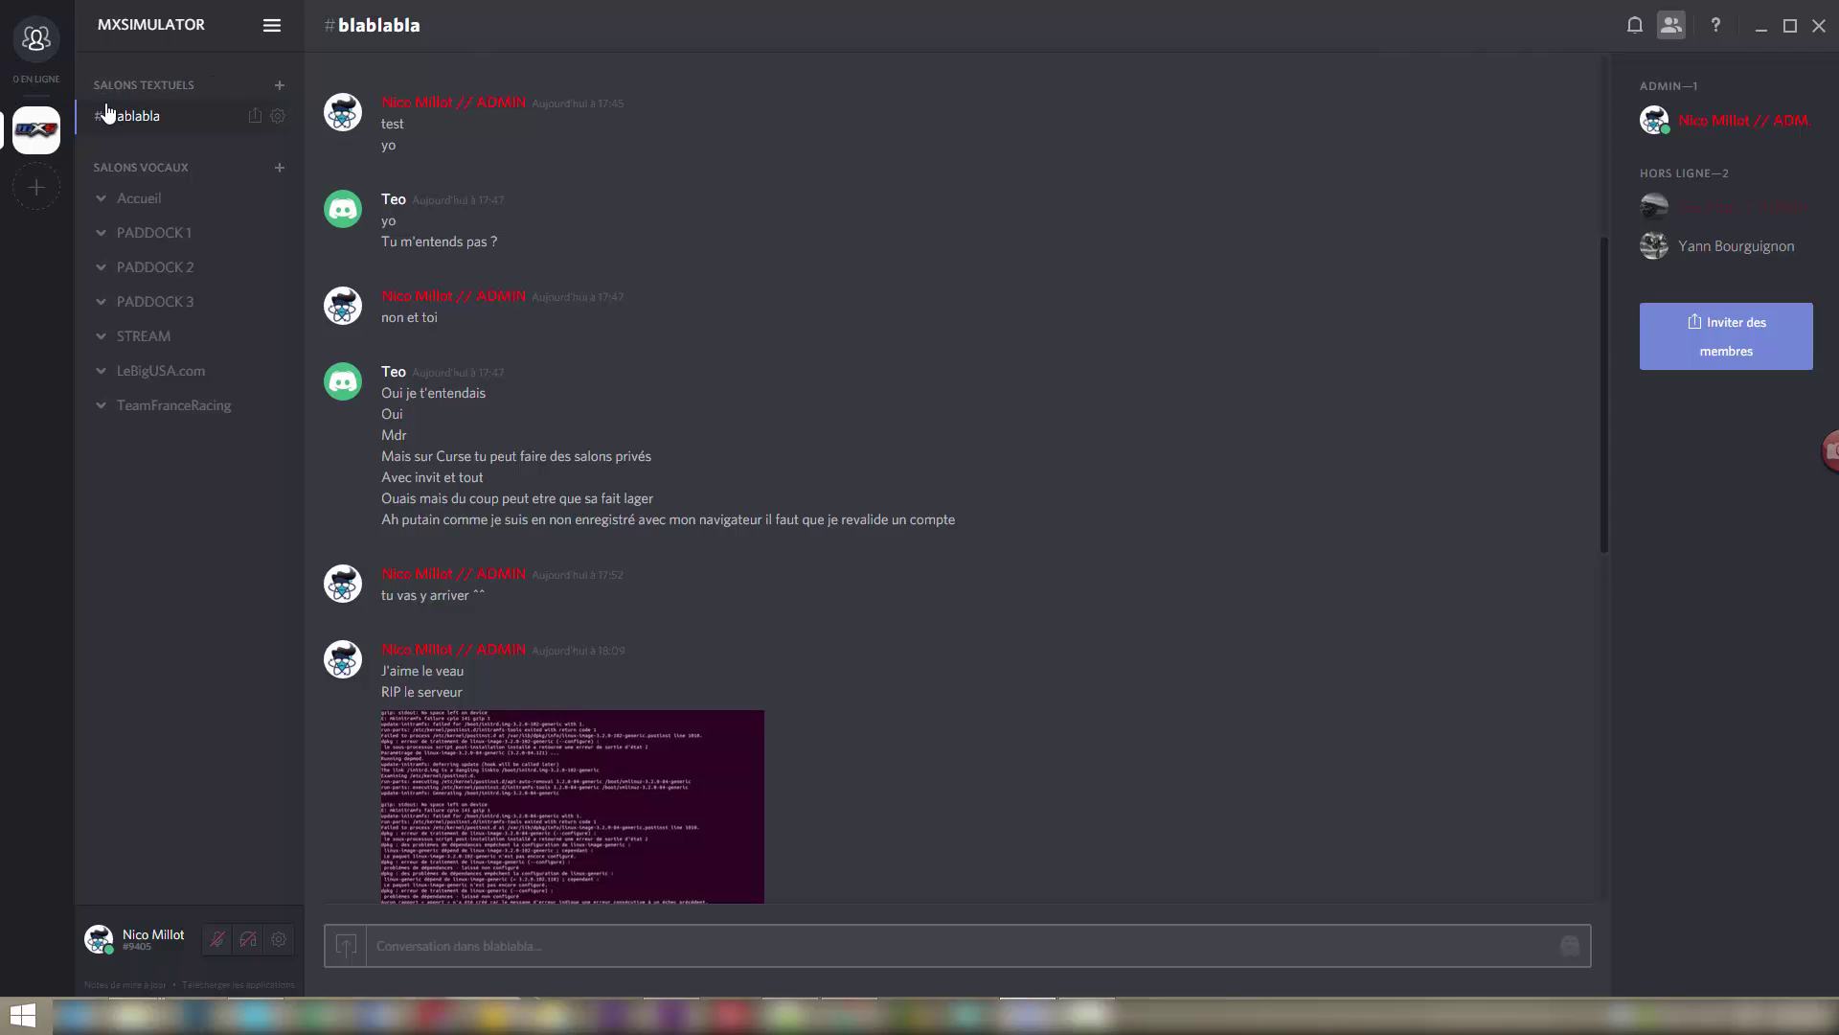
{"action": "left_click", "coordinate": [37, 203]}
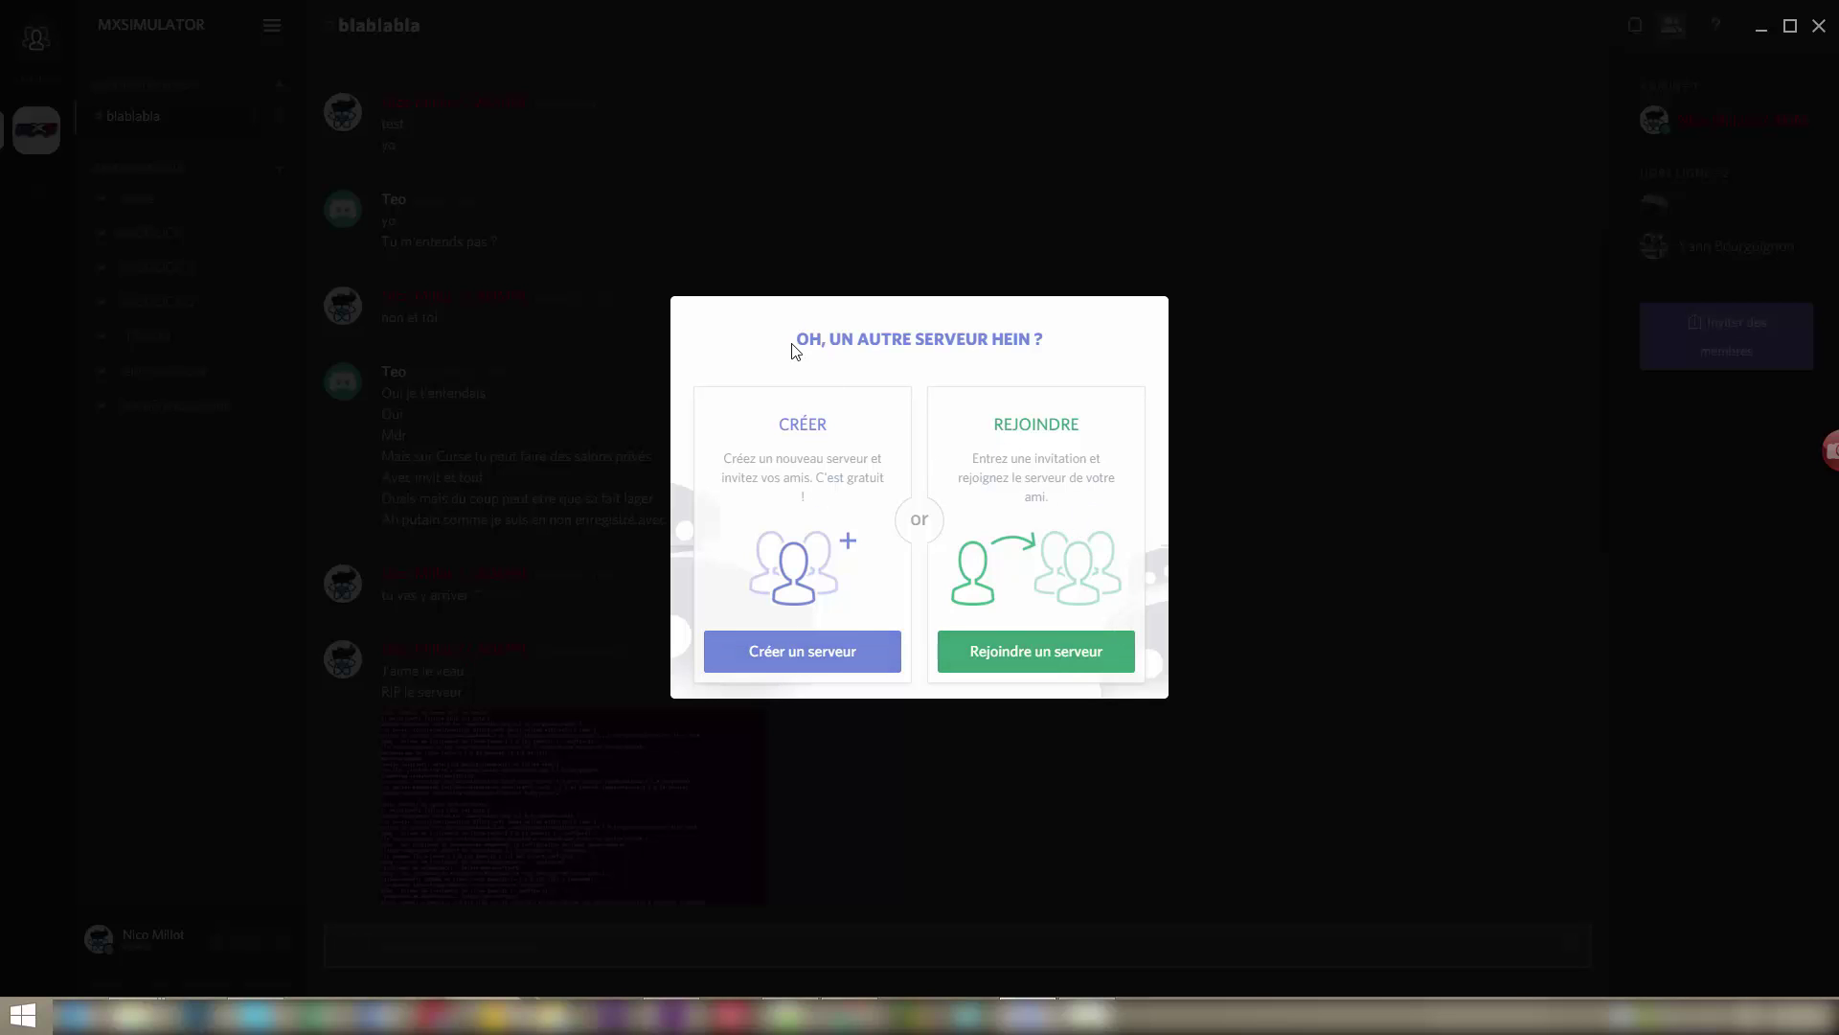
{"action": "left_click", "coordinate": [171, 348]}
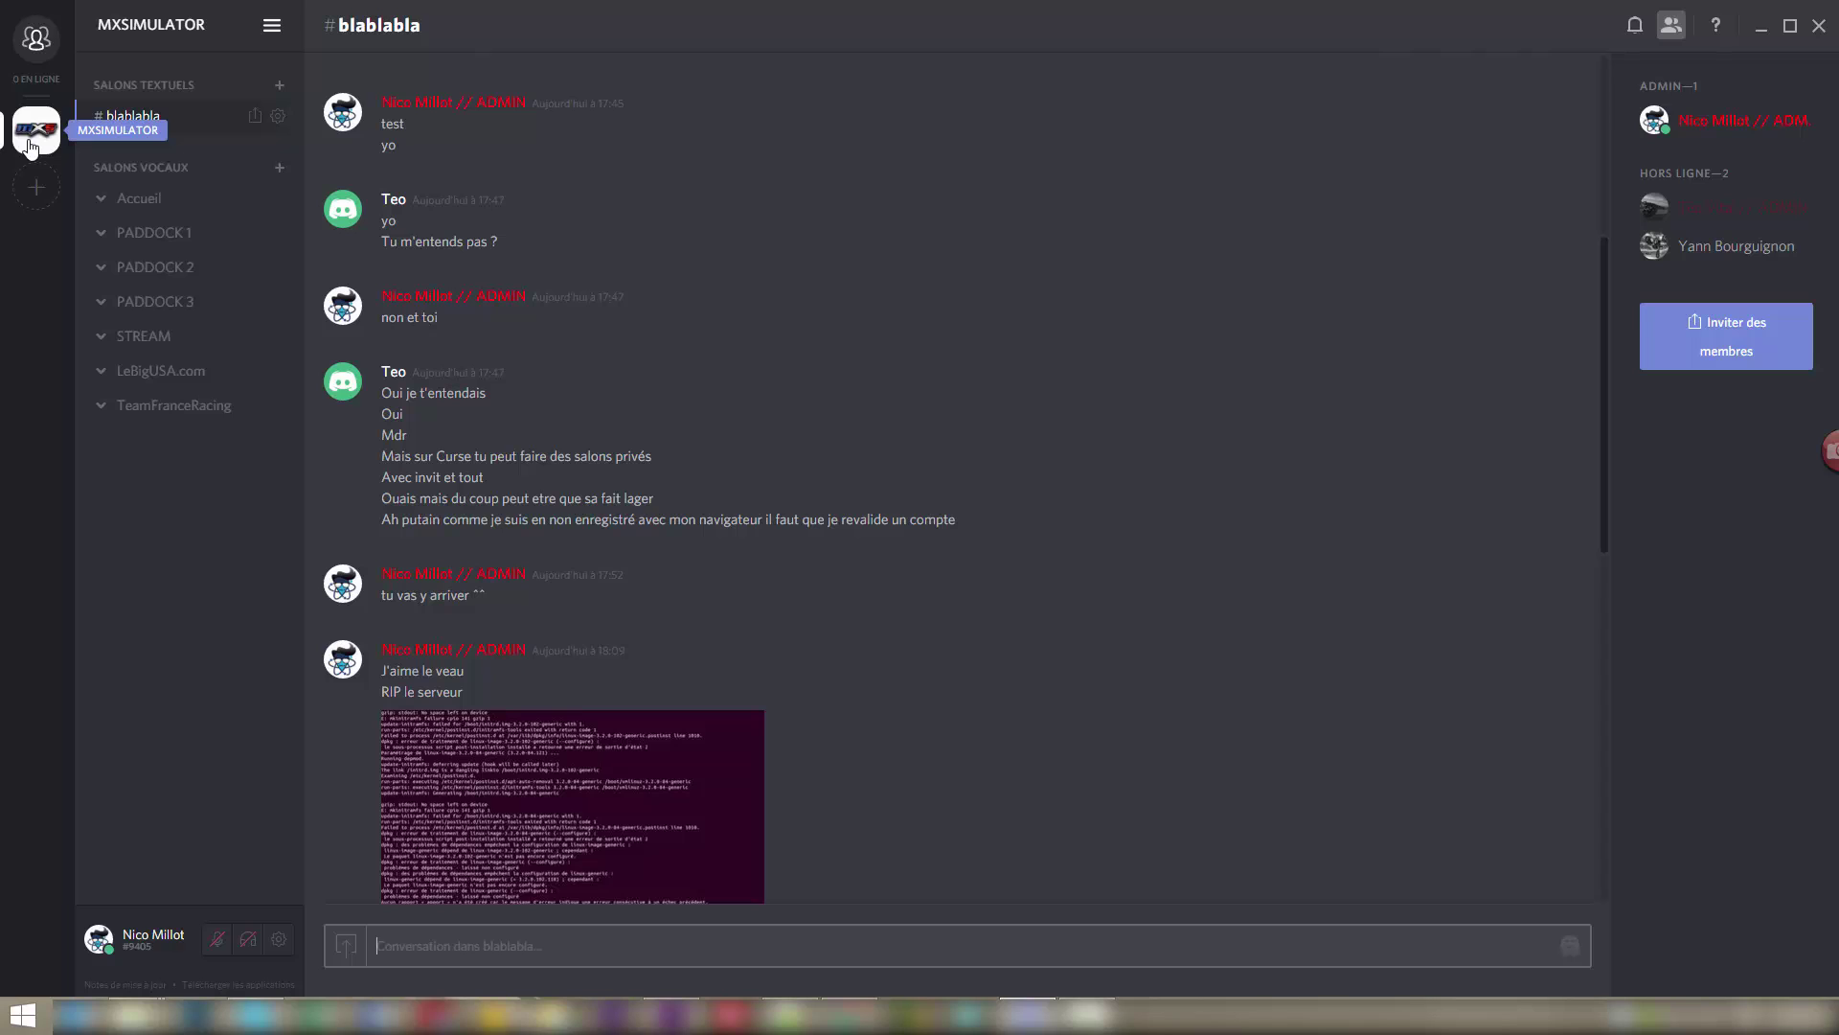
Start creating a new server and name it MX BIKES.
{"action": "left_click", "coordinate": [33, 197]}
{"action": "left_click", "coordinate": [826, 659]}
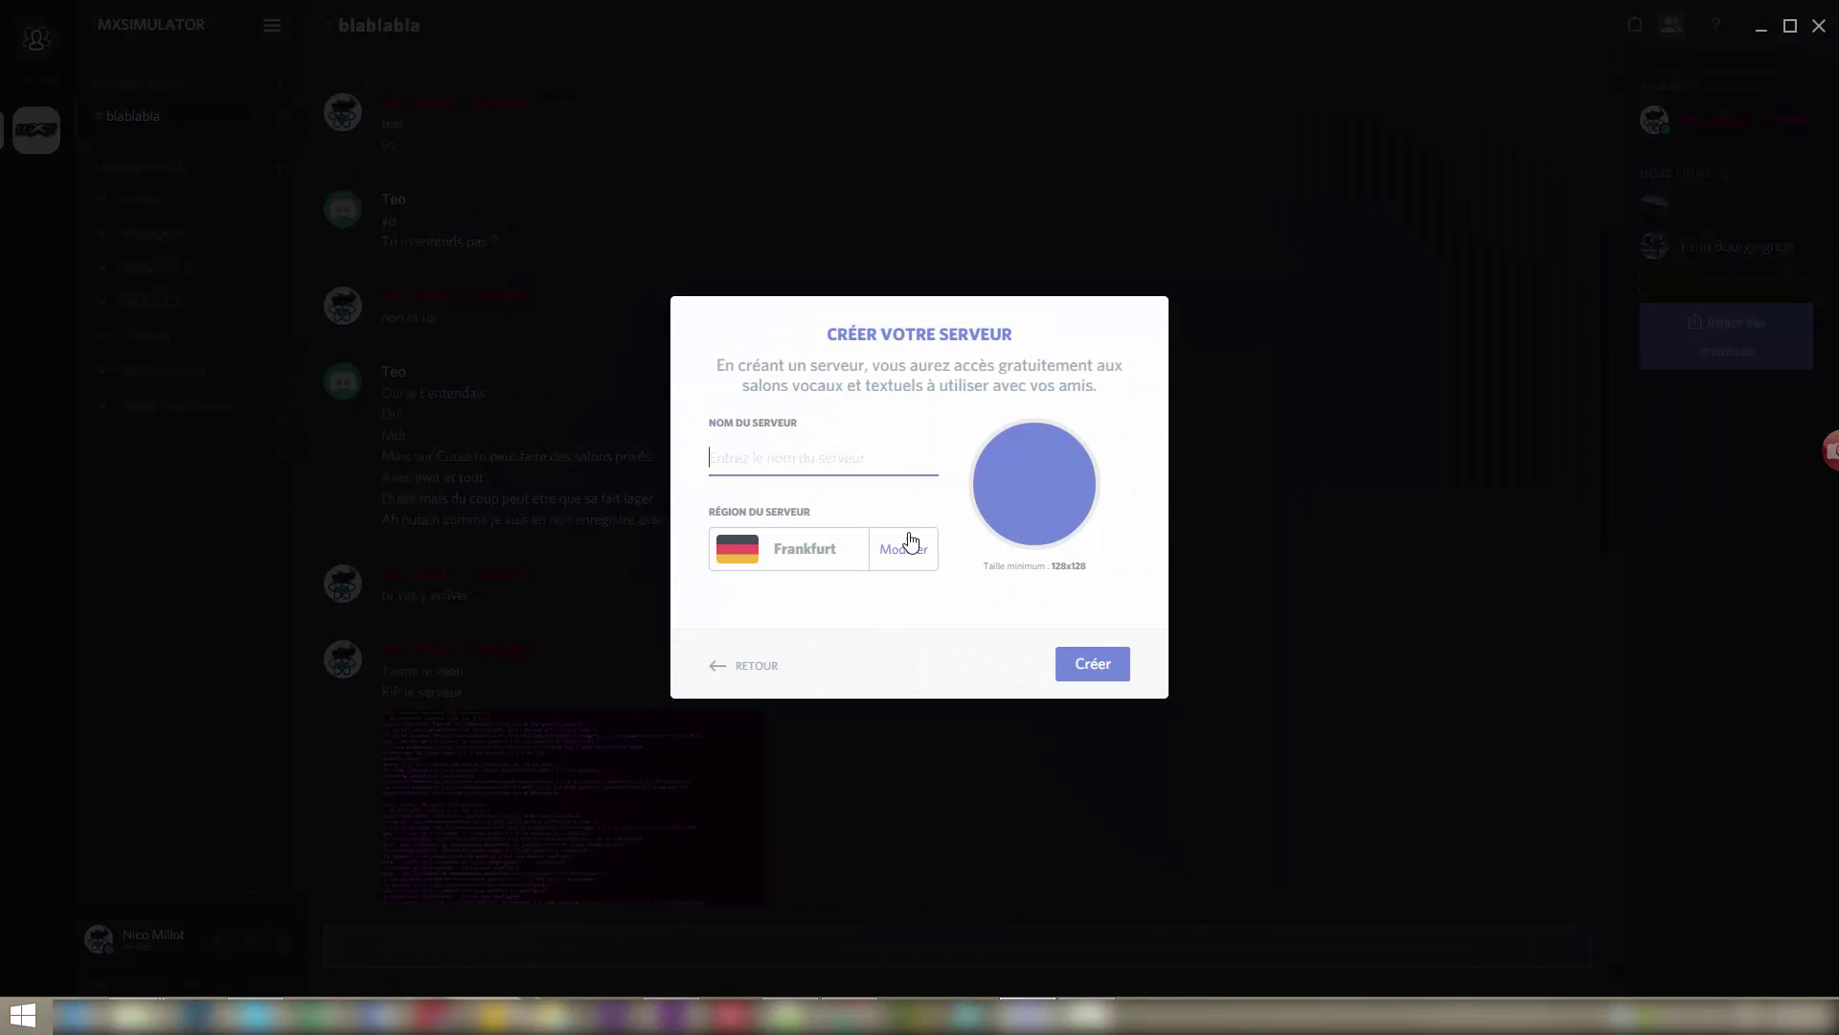
{"action": "type", "text": "MX BIKES"}
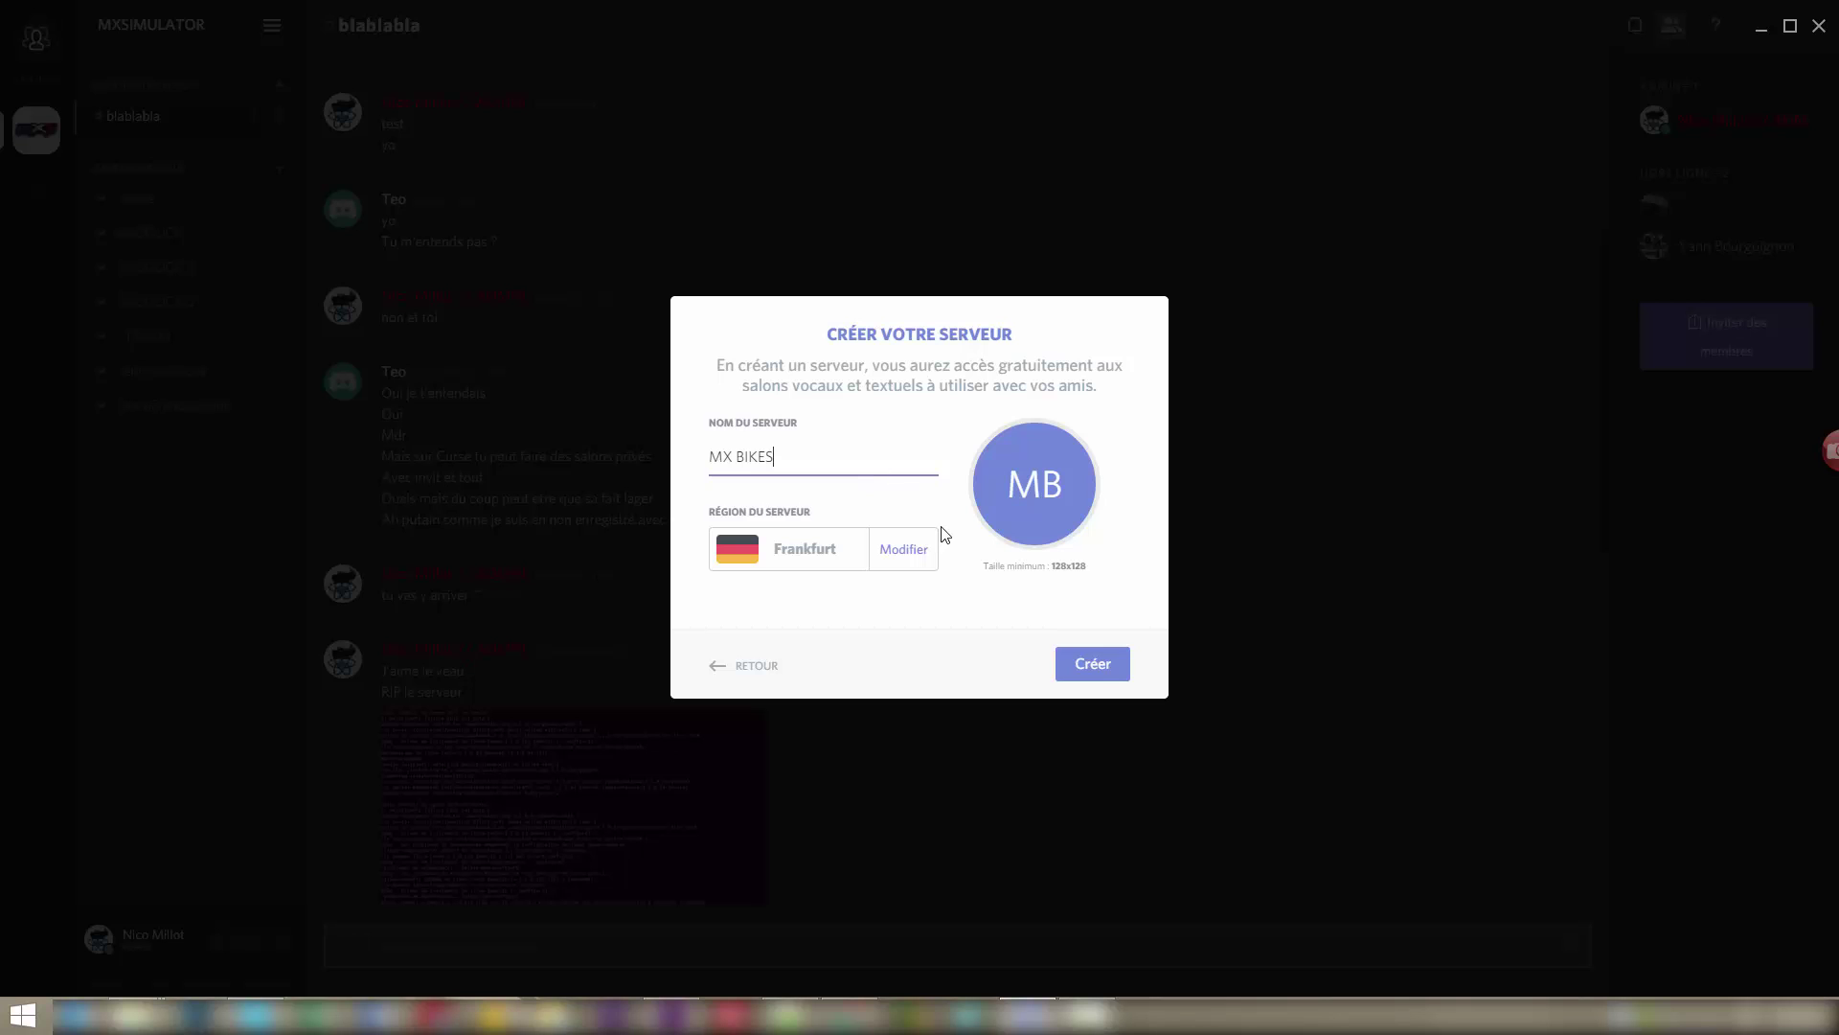
Set logo.png from the Mxb img folder as the server icon and create the server.
{"action": "left_click", "coordinate": [1042, 489]}
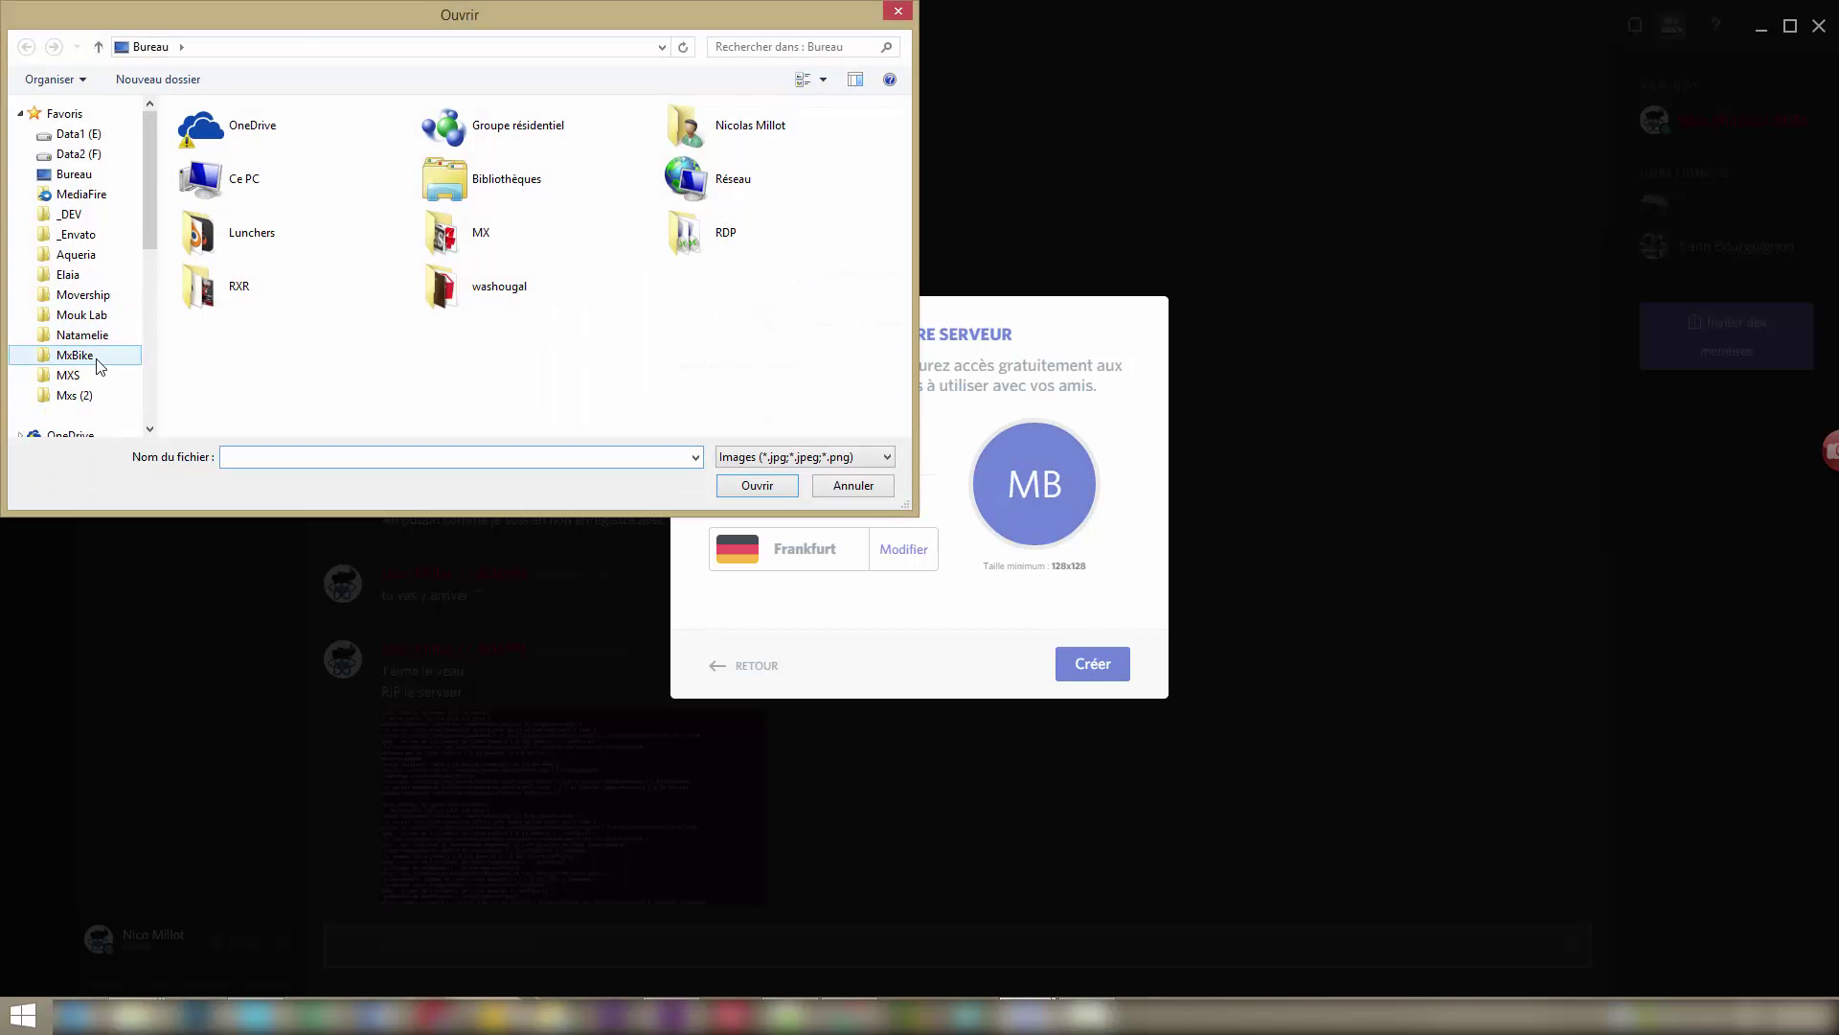
{"action": "left_click", "coordinate": [75, 355]}
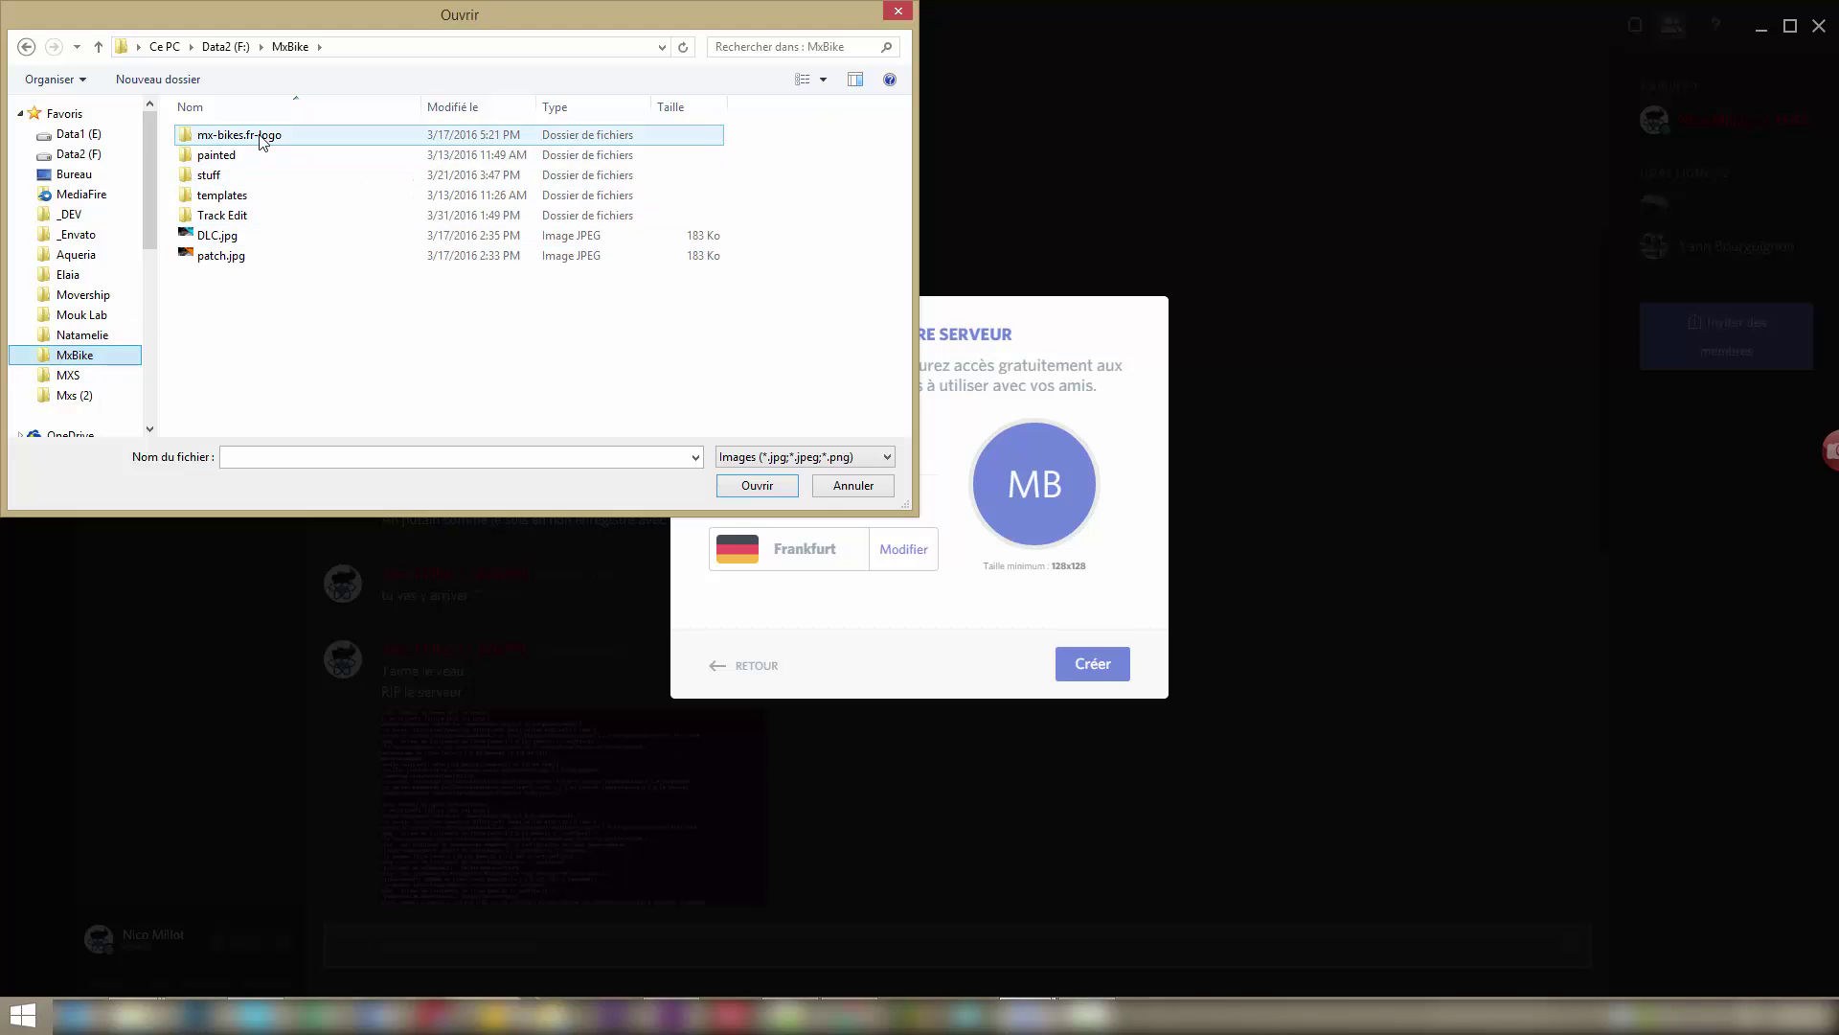
{"action": "left_click", "coordinate": [80, 394]}
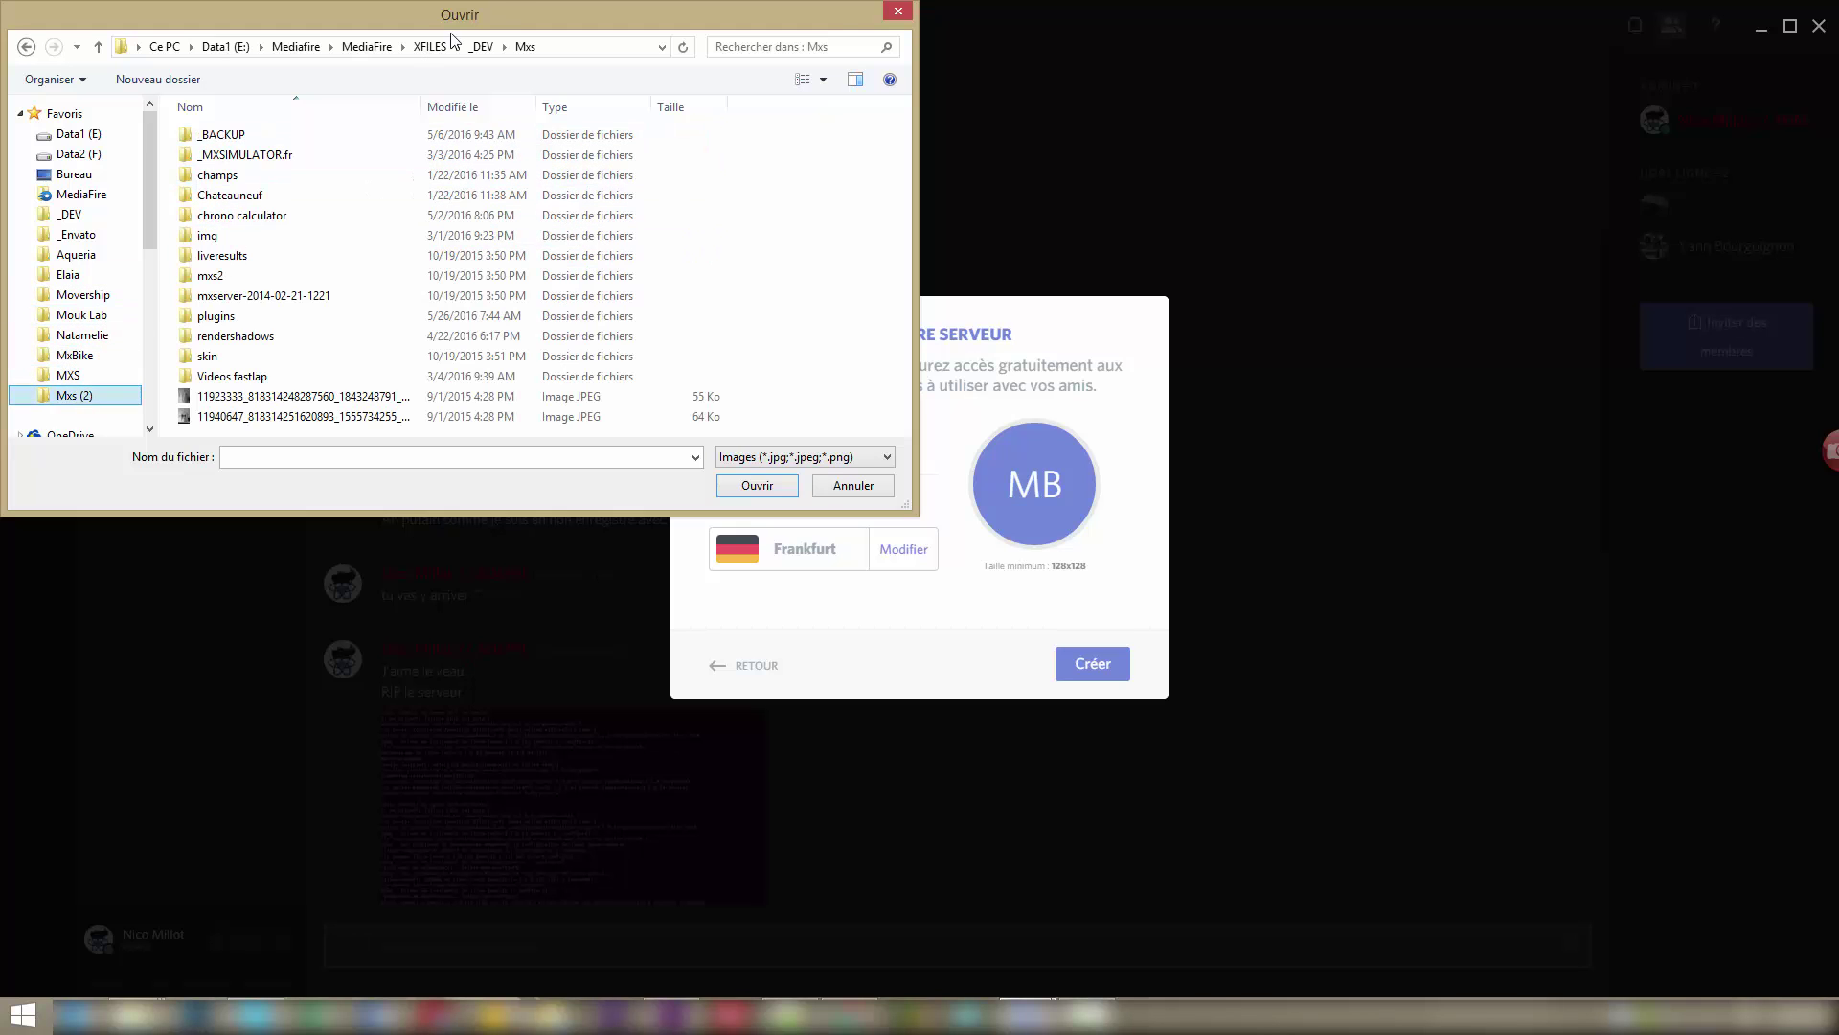
{"action": "left_click", "coordinate": [481, 46]}
{"action": "scroll", "coordinate": [242, 383], "scroll_direction": "down", "scroll_amount": 2}
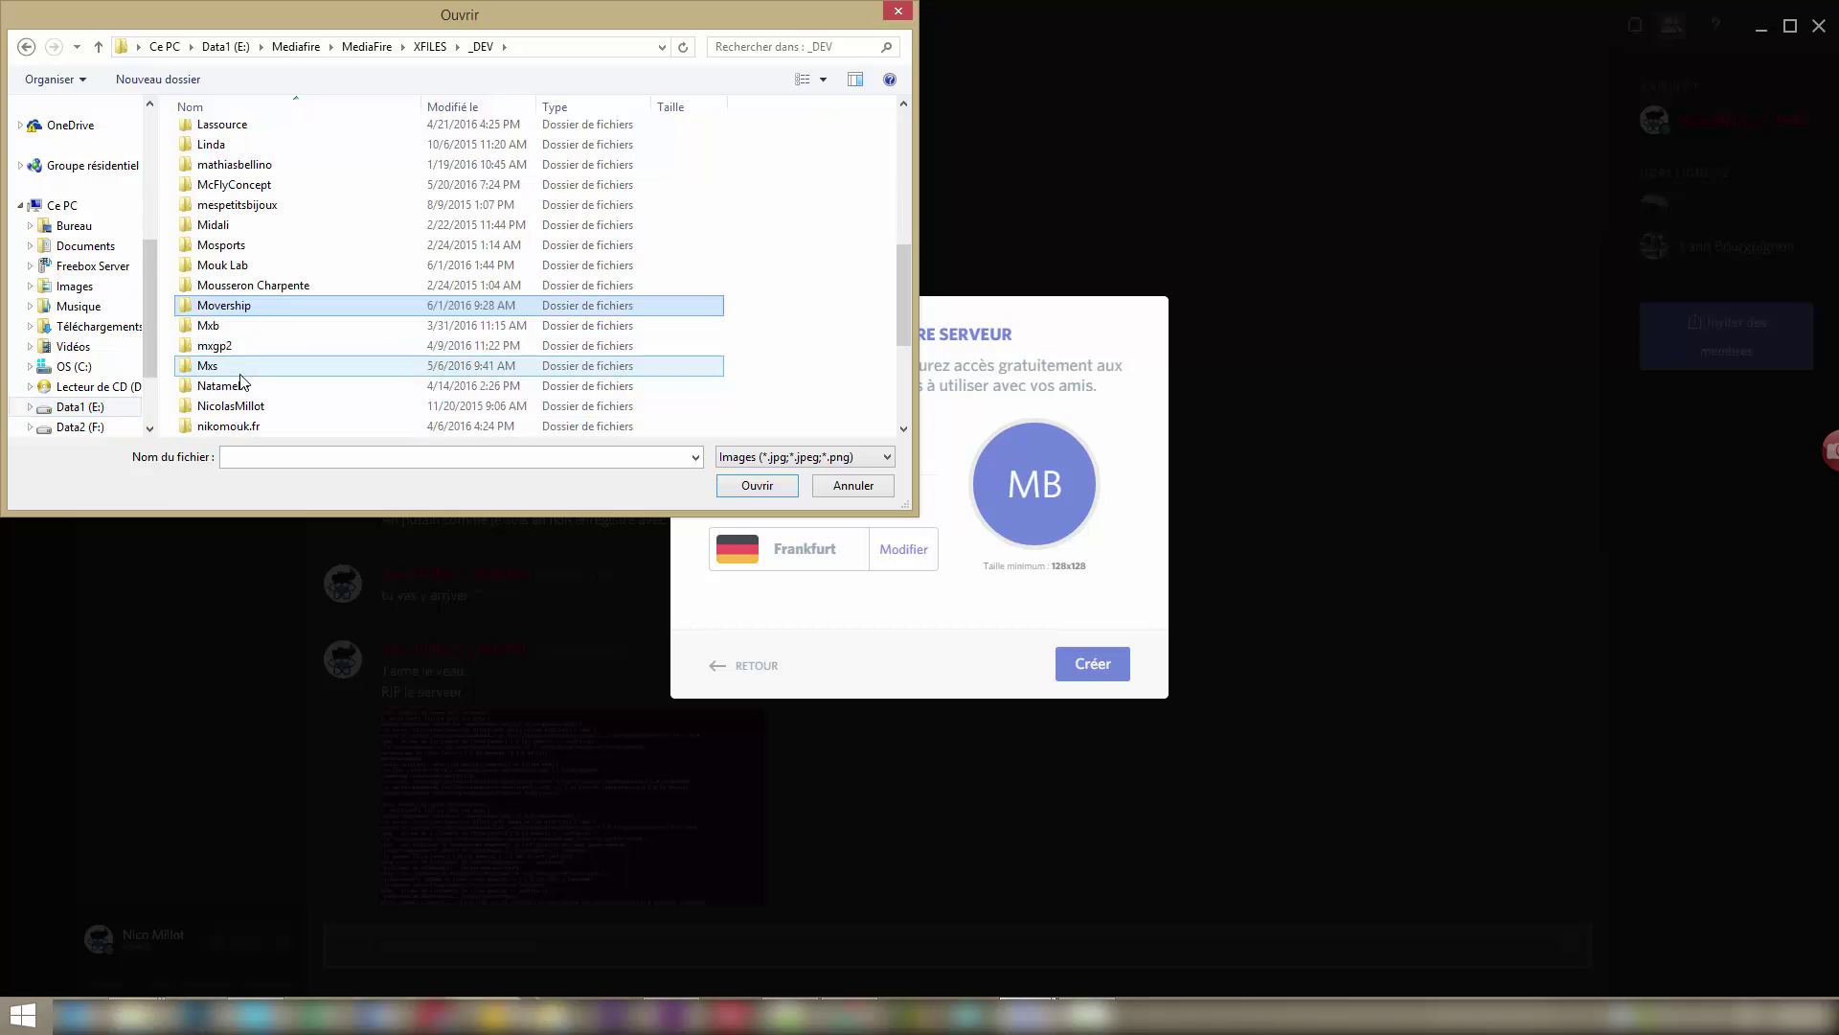
{"action": "double_click", "coordinate": [230, 276]}
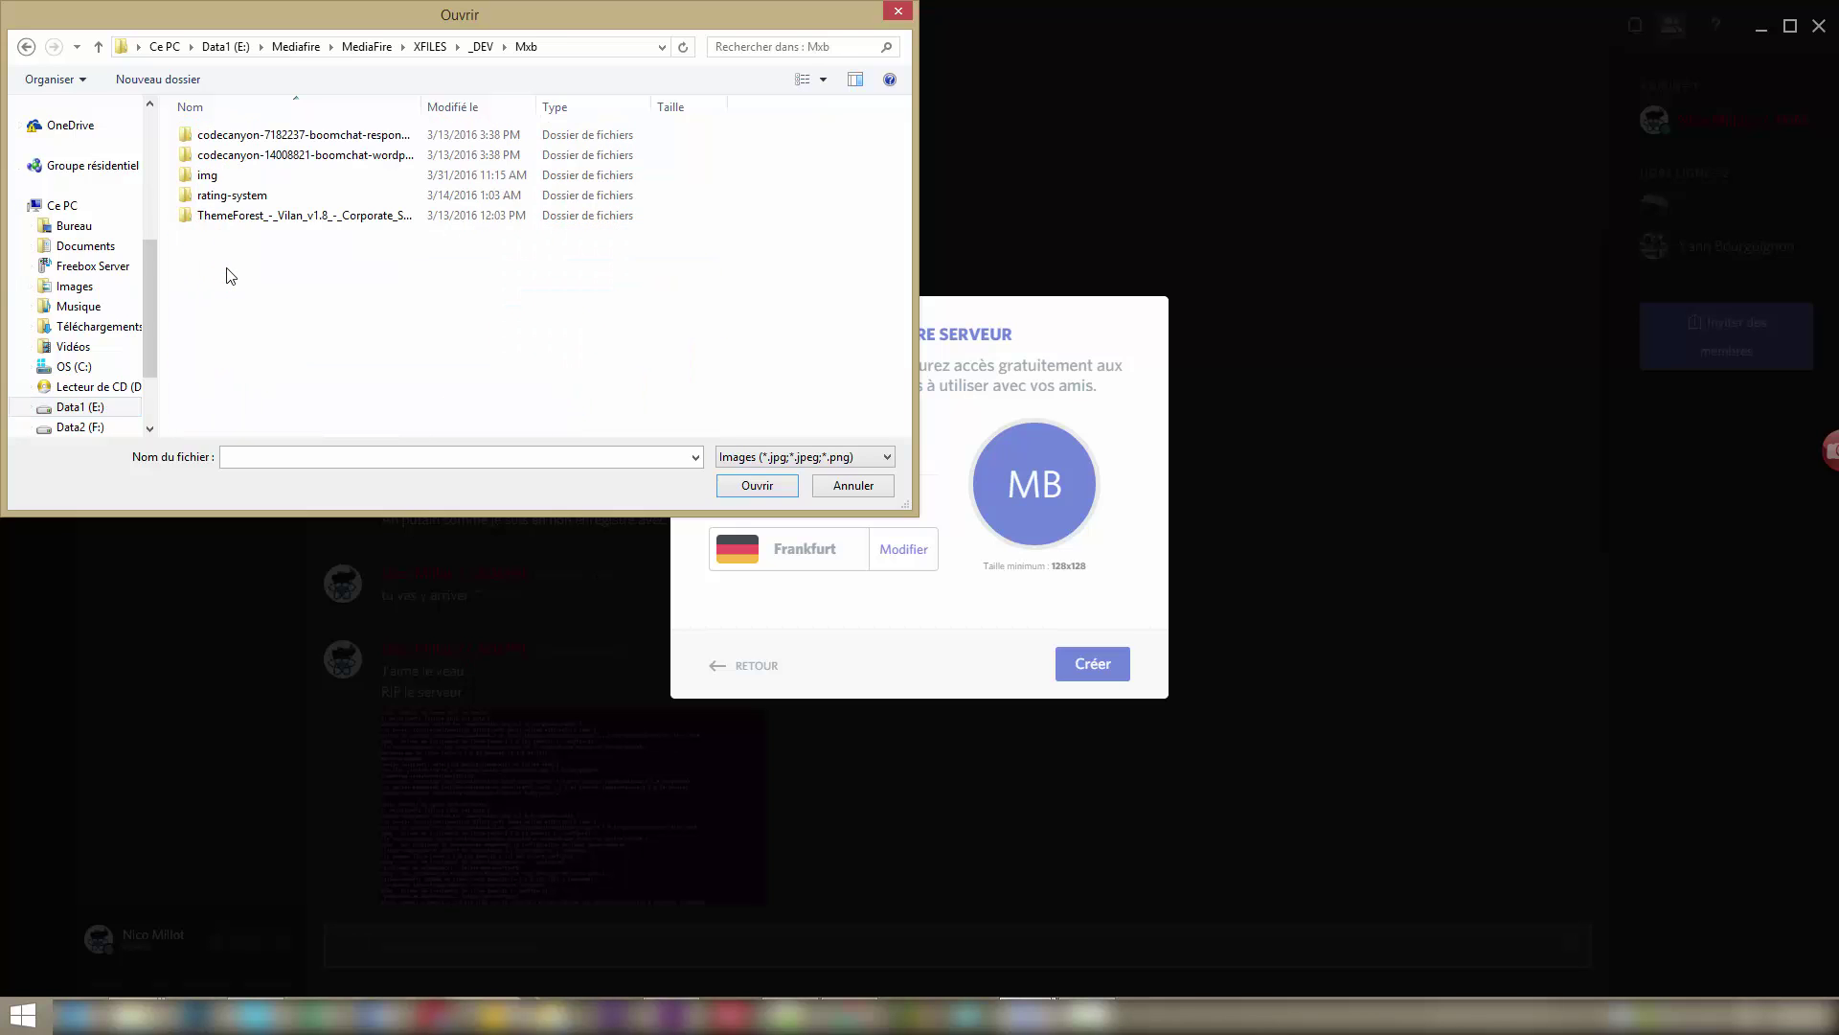
{"action": "double_click", "coordinate": [230, 178]}
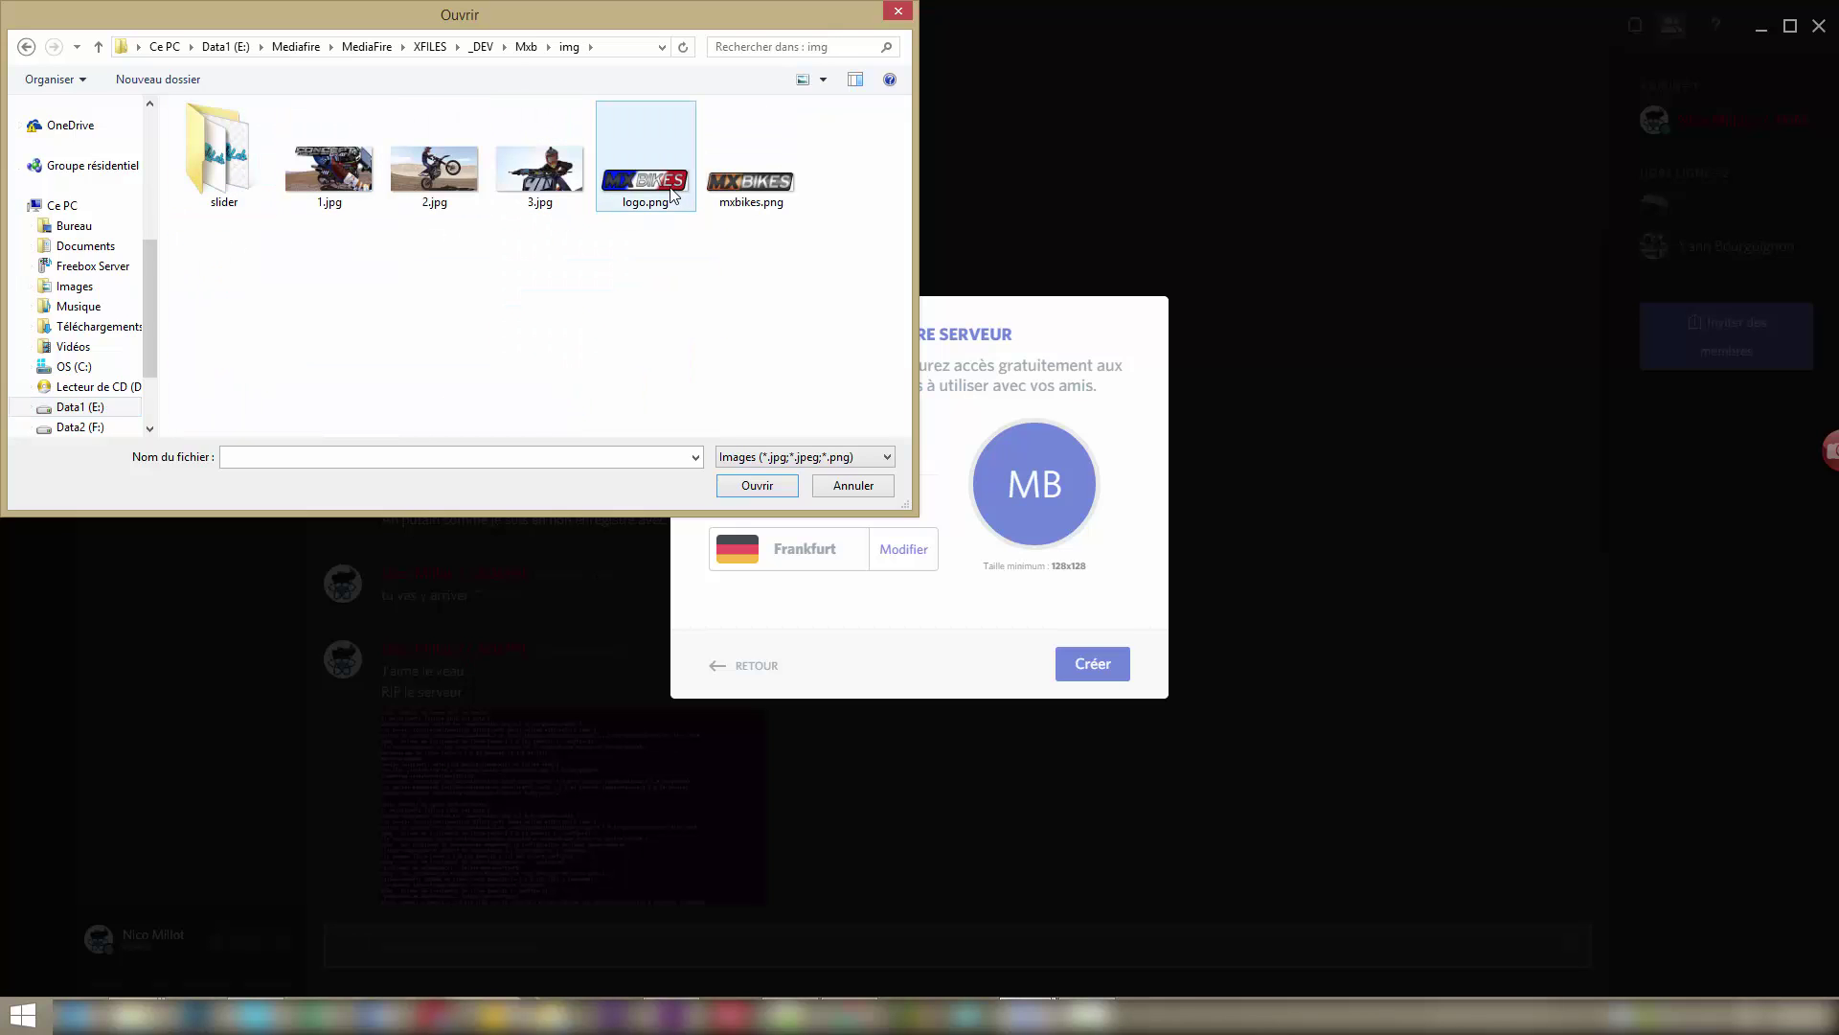
{"action": "double_click", "coordinate": [226, 154]}
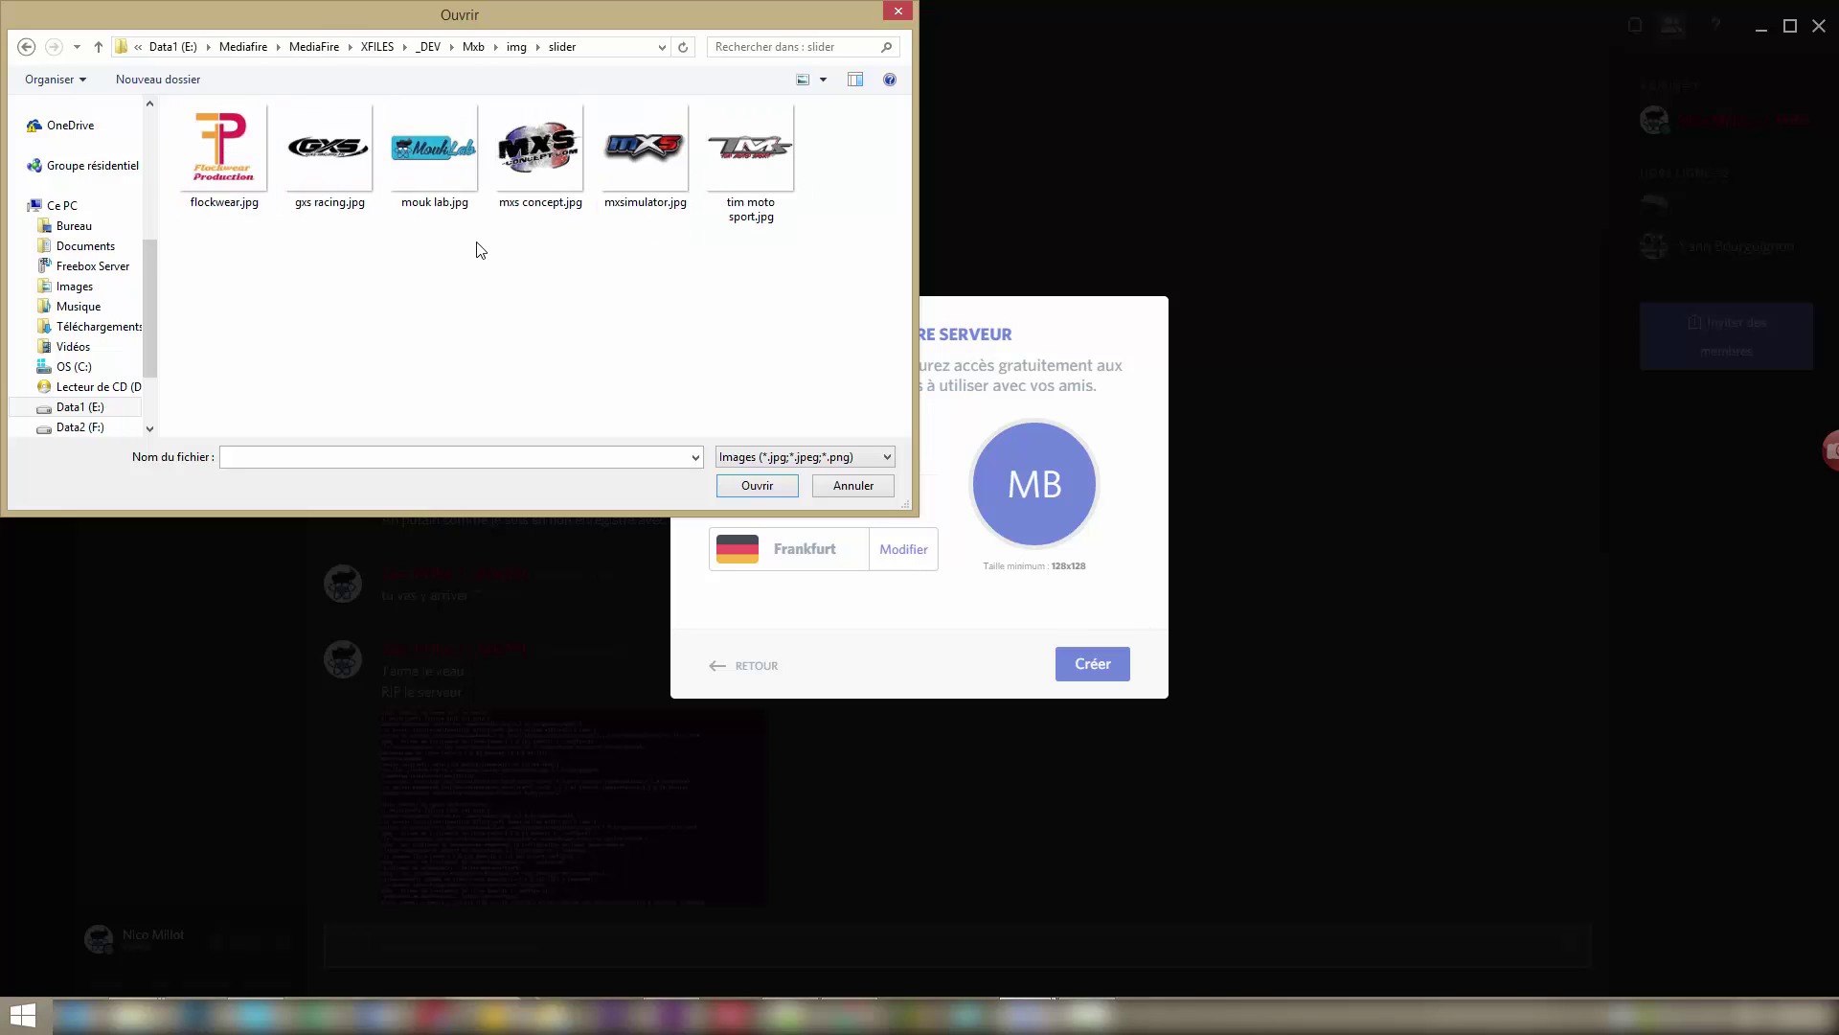
{"action": "key", "text": "BackSpace"}
{"action": "double_click", "coordinate": [646, 176]}
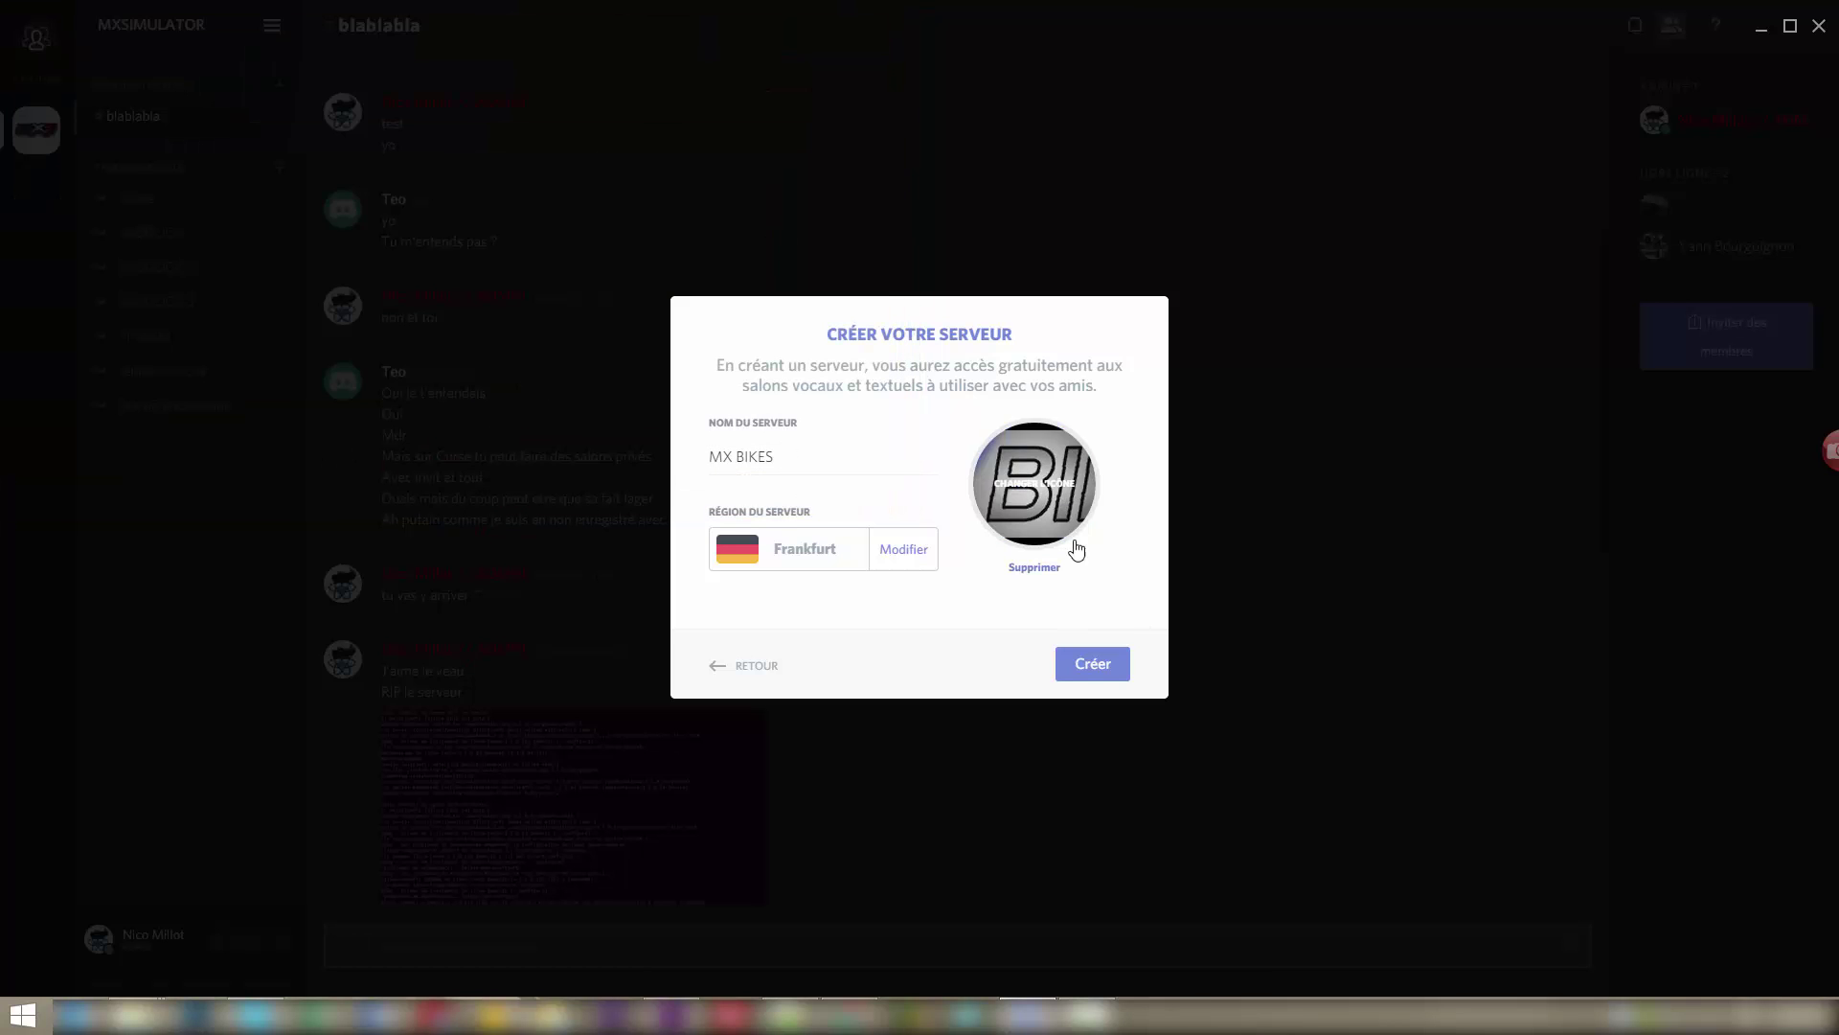
{"action": "left_click", "coordinate": [1091, 678]}
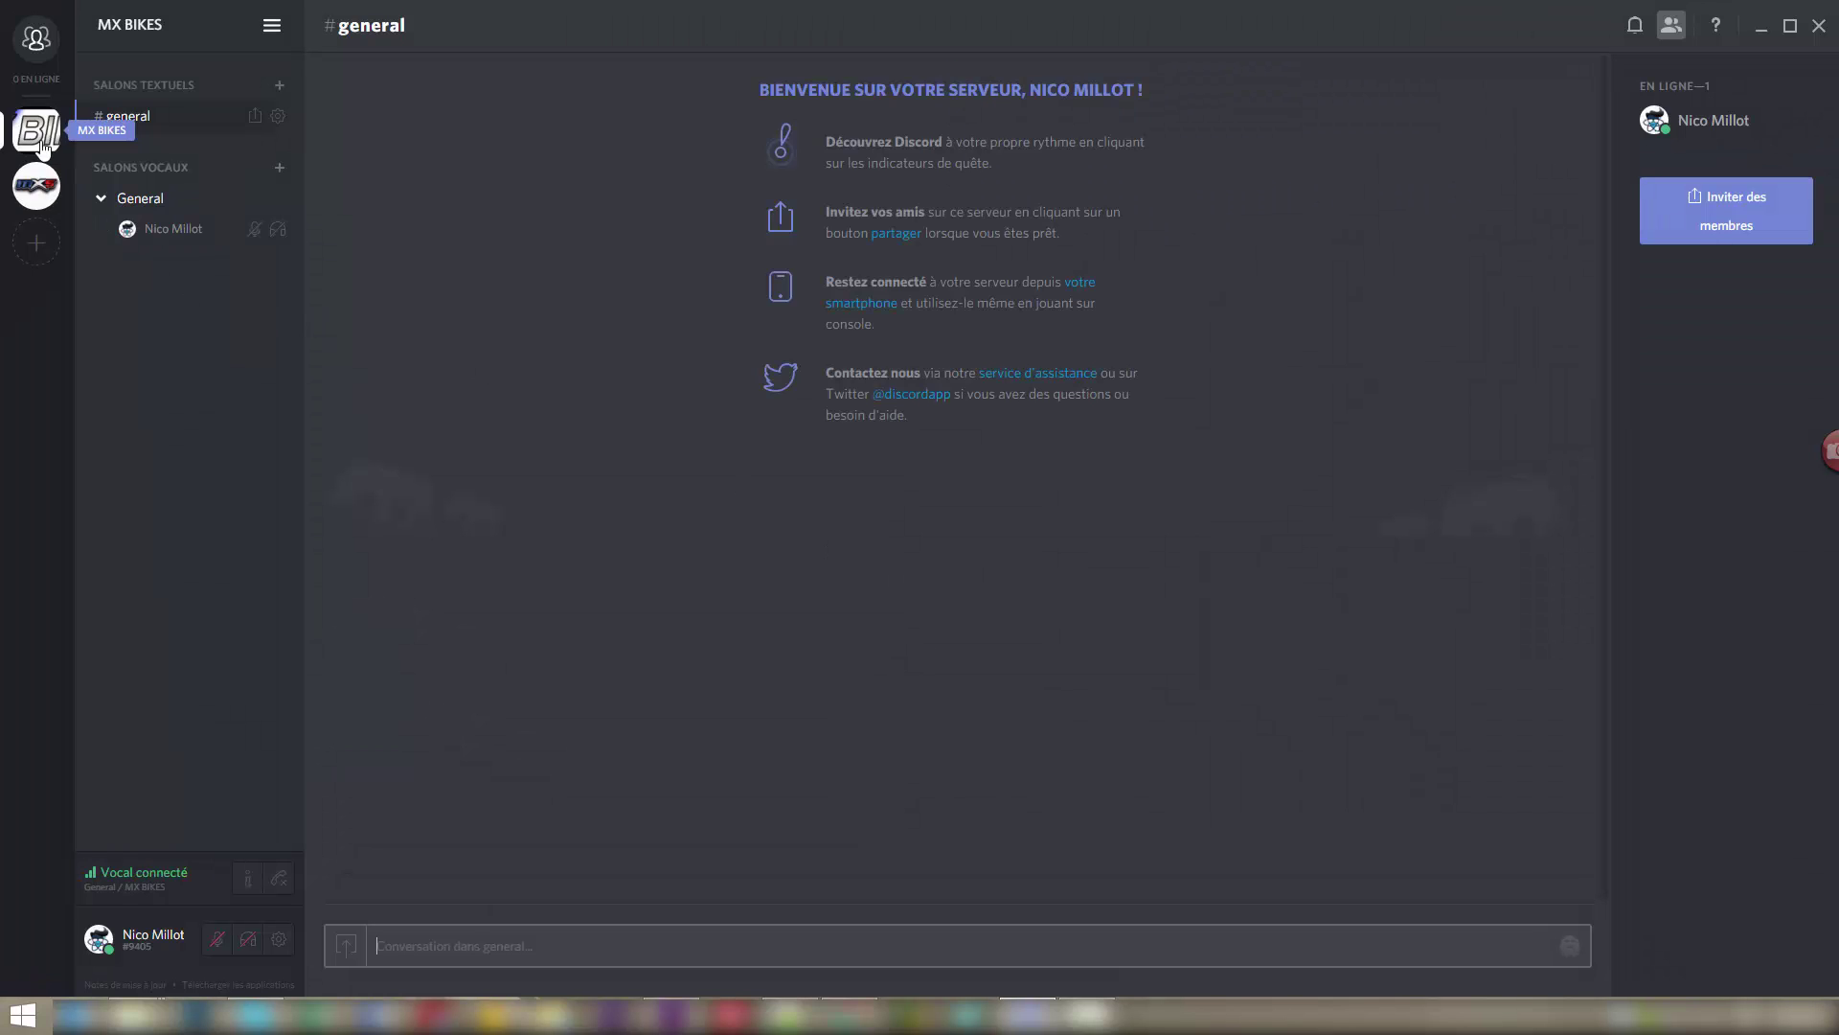
Move the MX BIKES server below MXSIMULATOR in the server list and disconnect from its General voice channel.
{"action": "left_click_drag", "start_coordinate": [42, 145], "coordinate": [38, 190]}
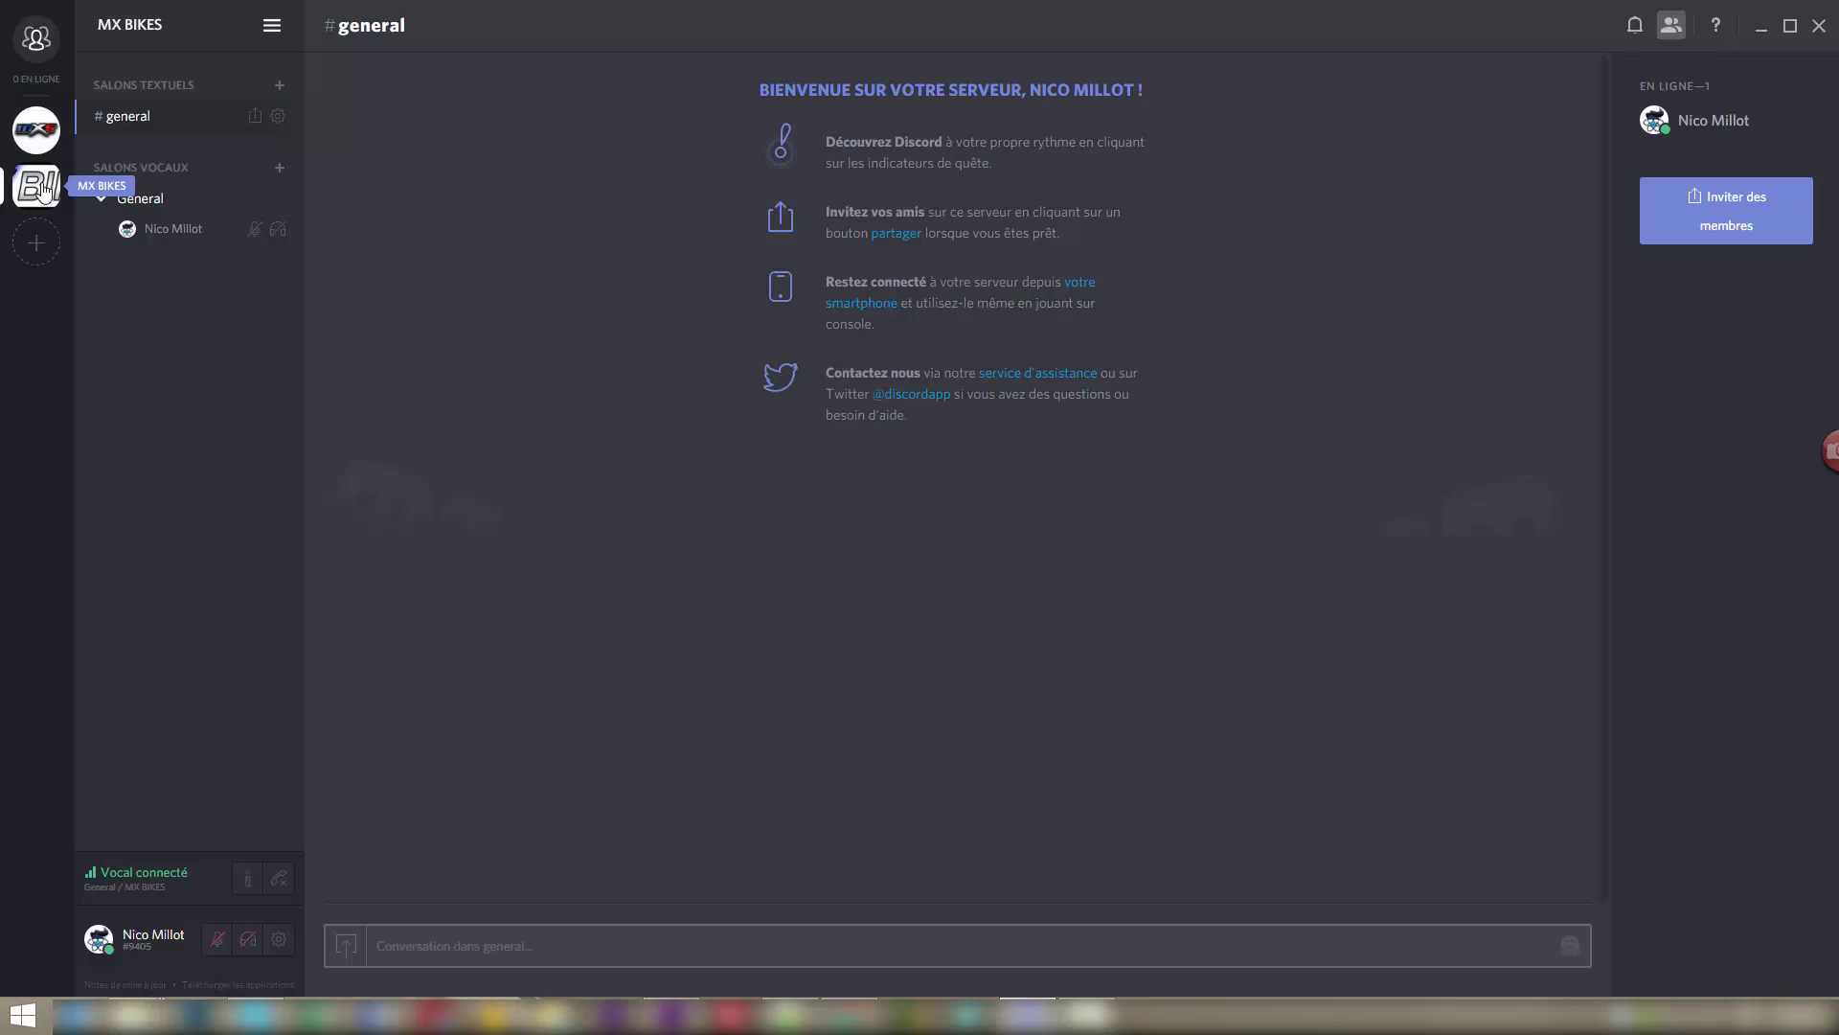
{"action": "left_click", "coordinate": [36, 129]}
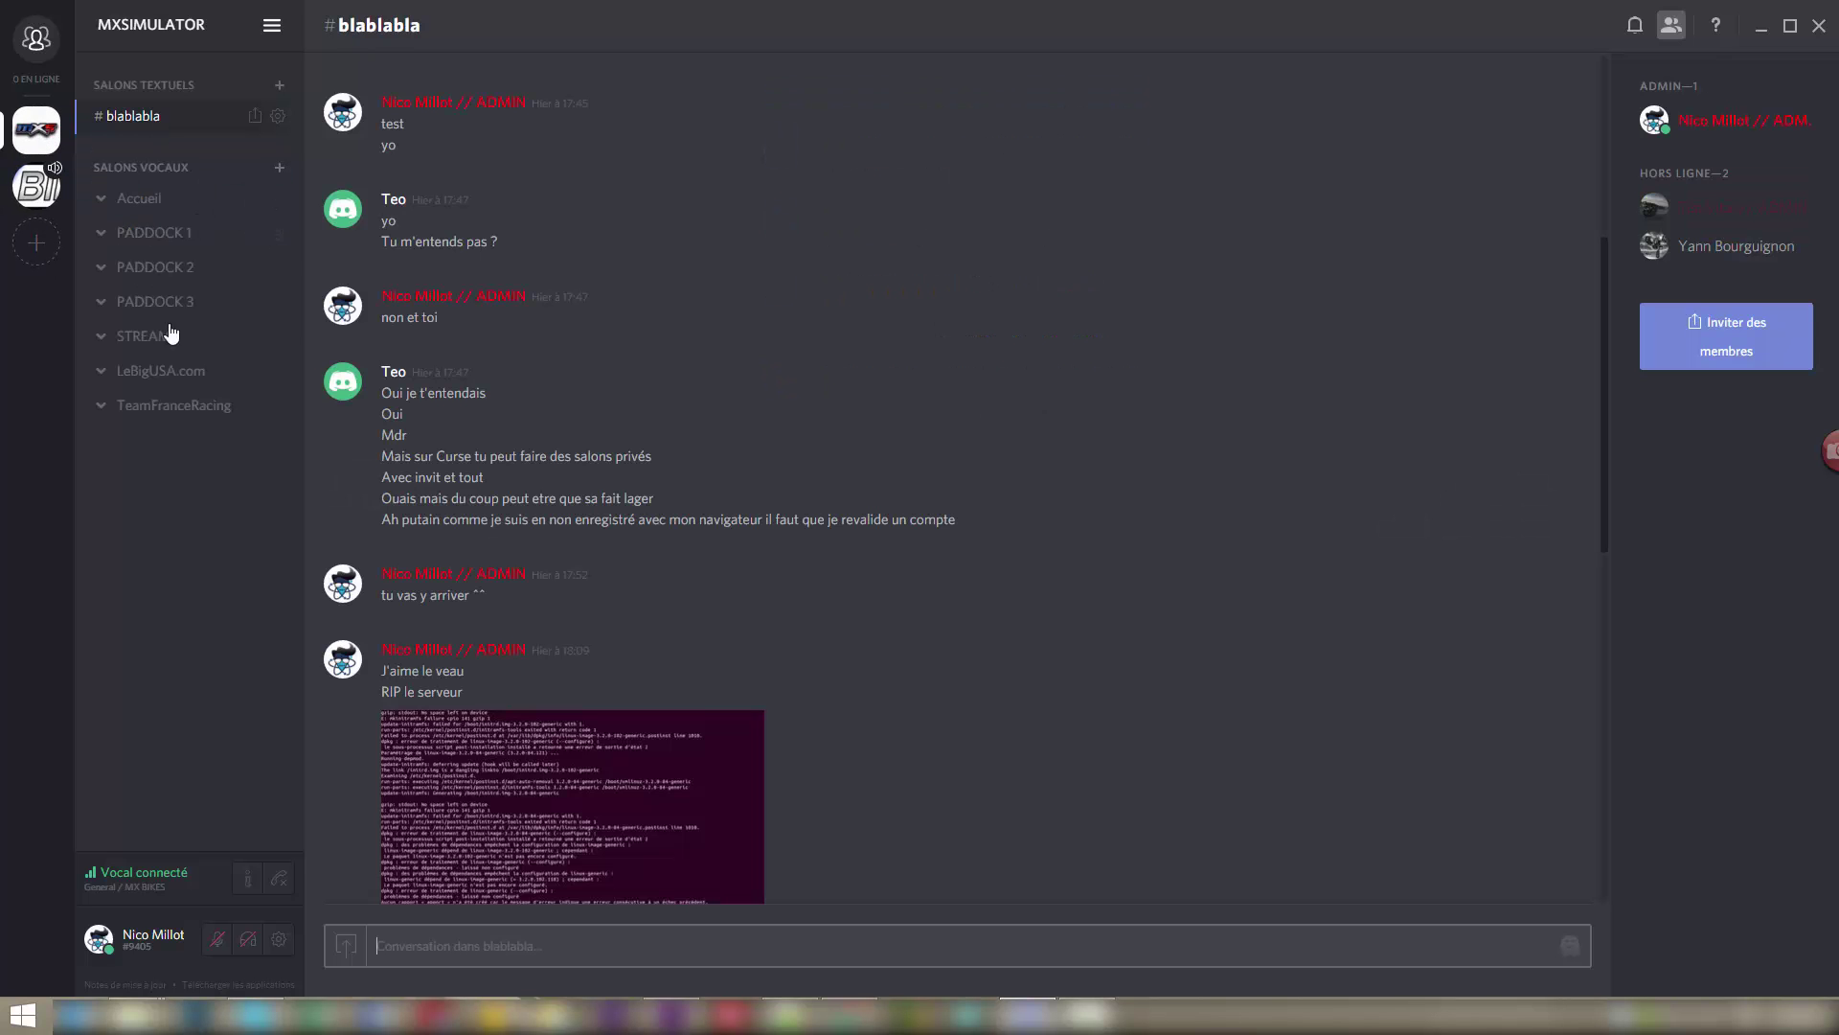
{"action": "left_click", "coordinate": [36, 198]}
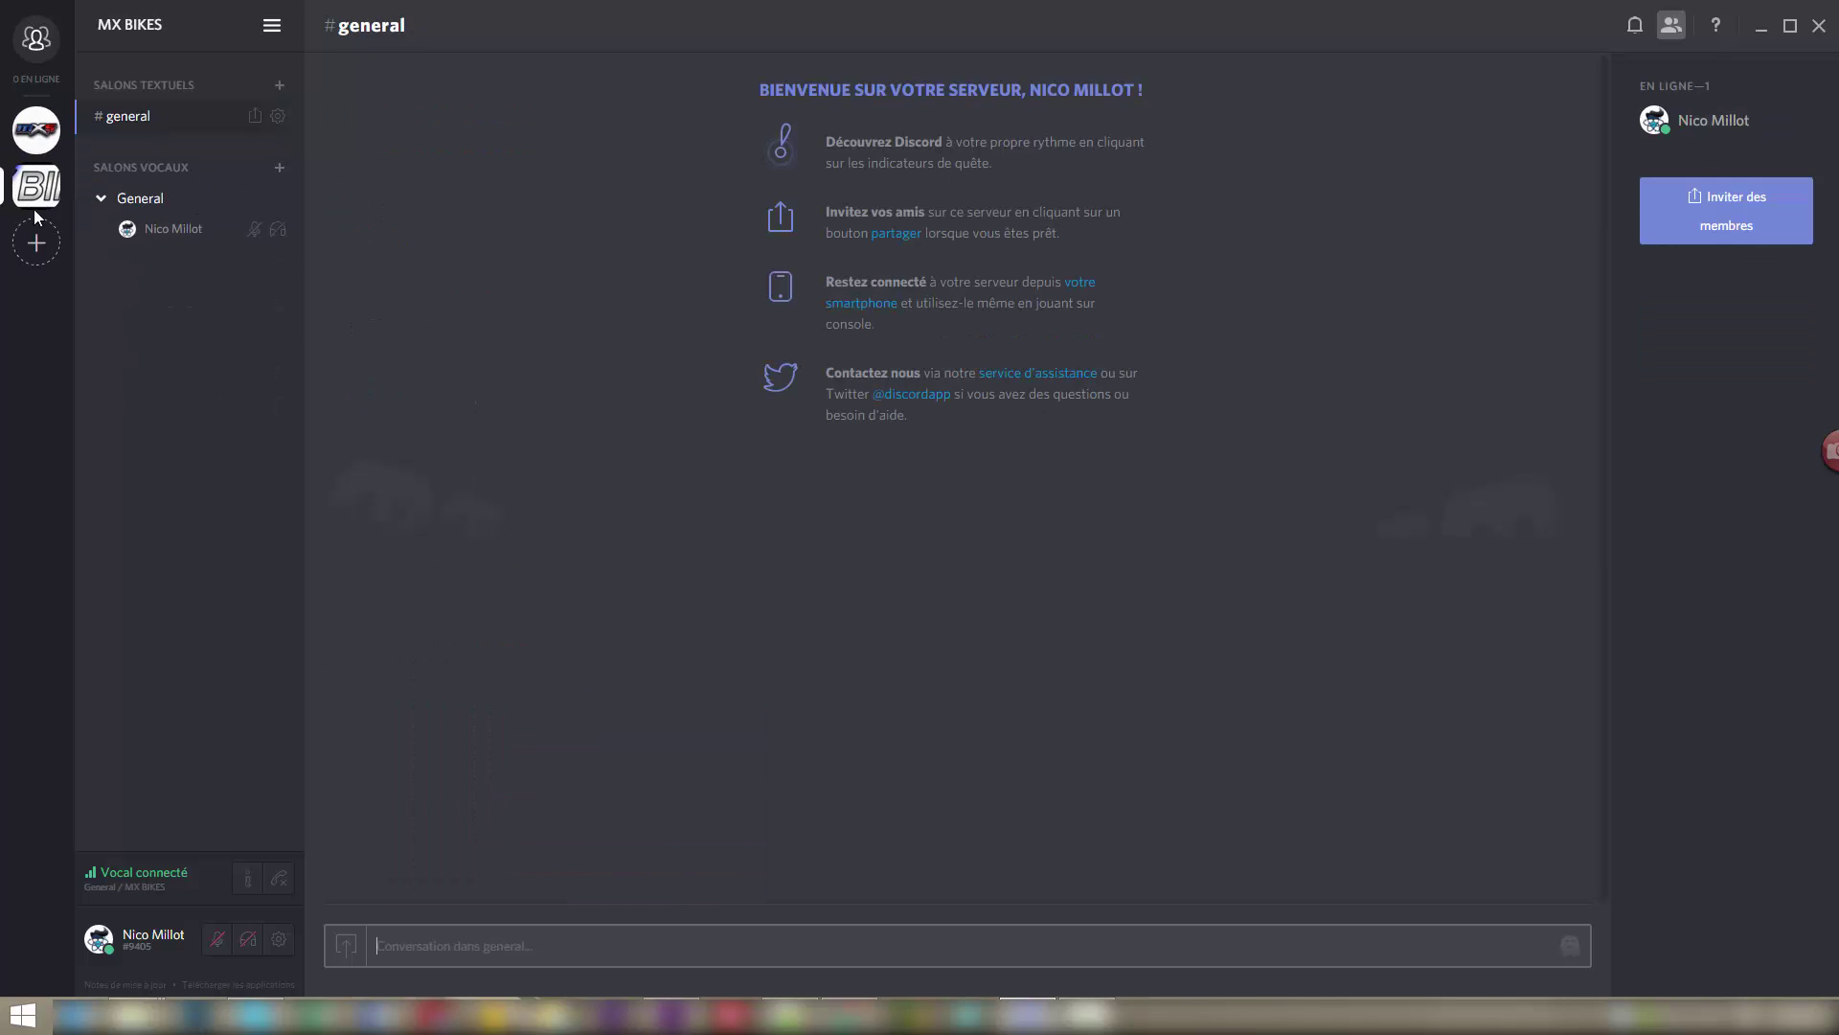
{"action": "left_click", "coordinate": [36, 129]}
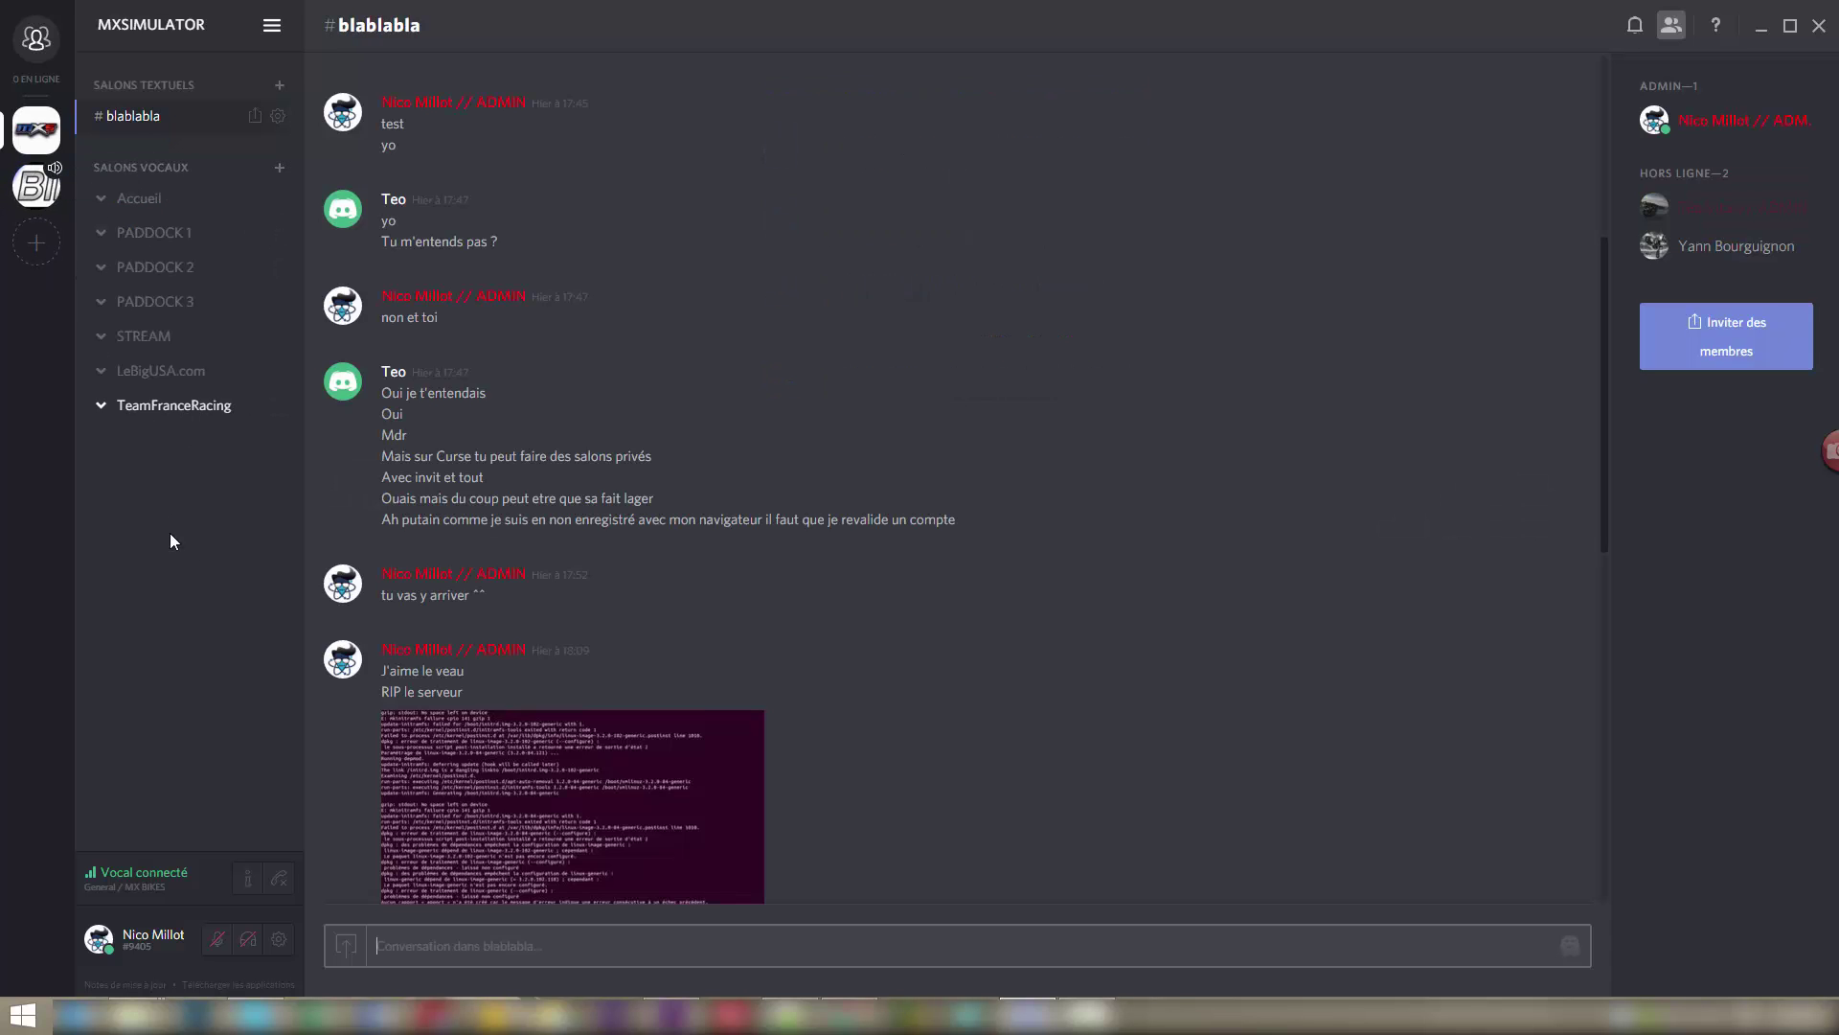
{"action": "left_click", "coordinate": [36, 189]}
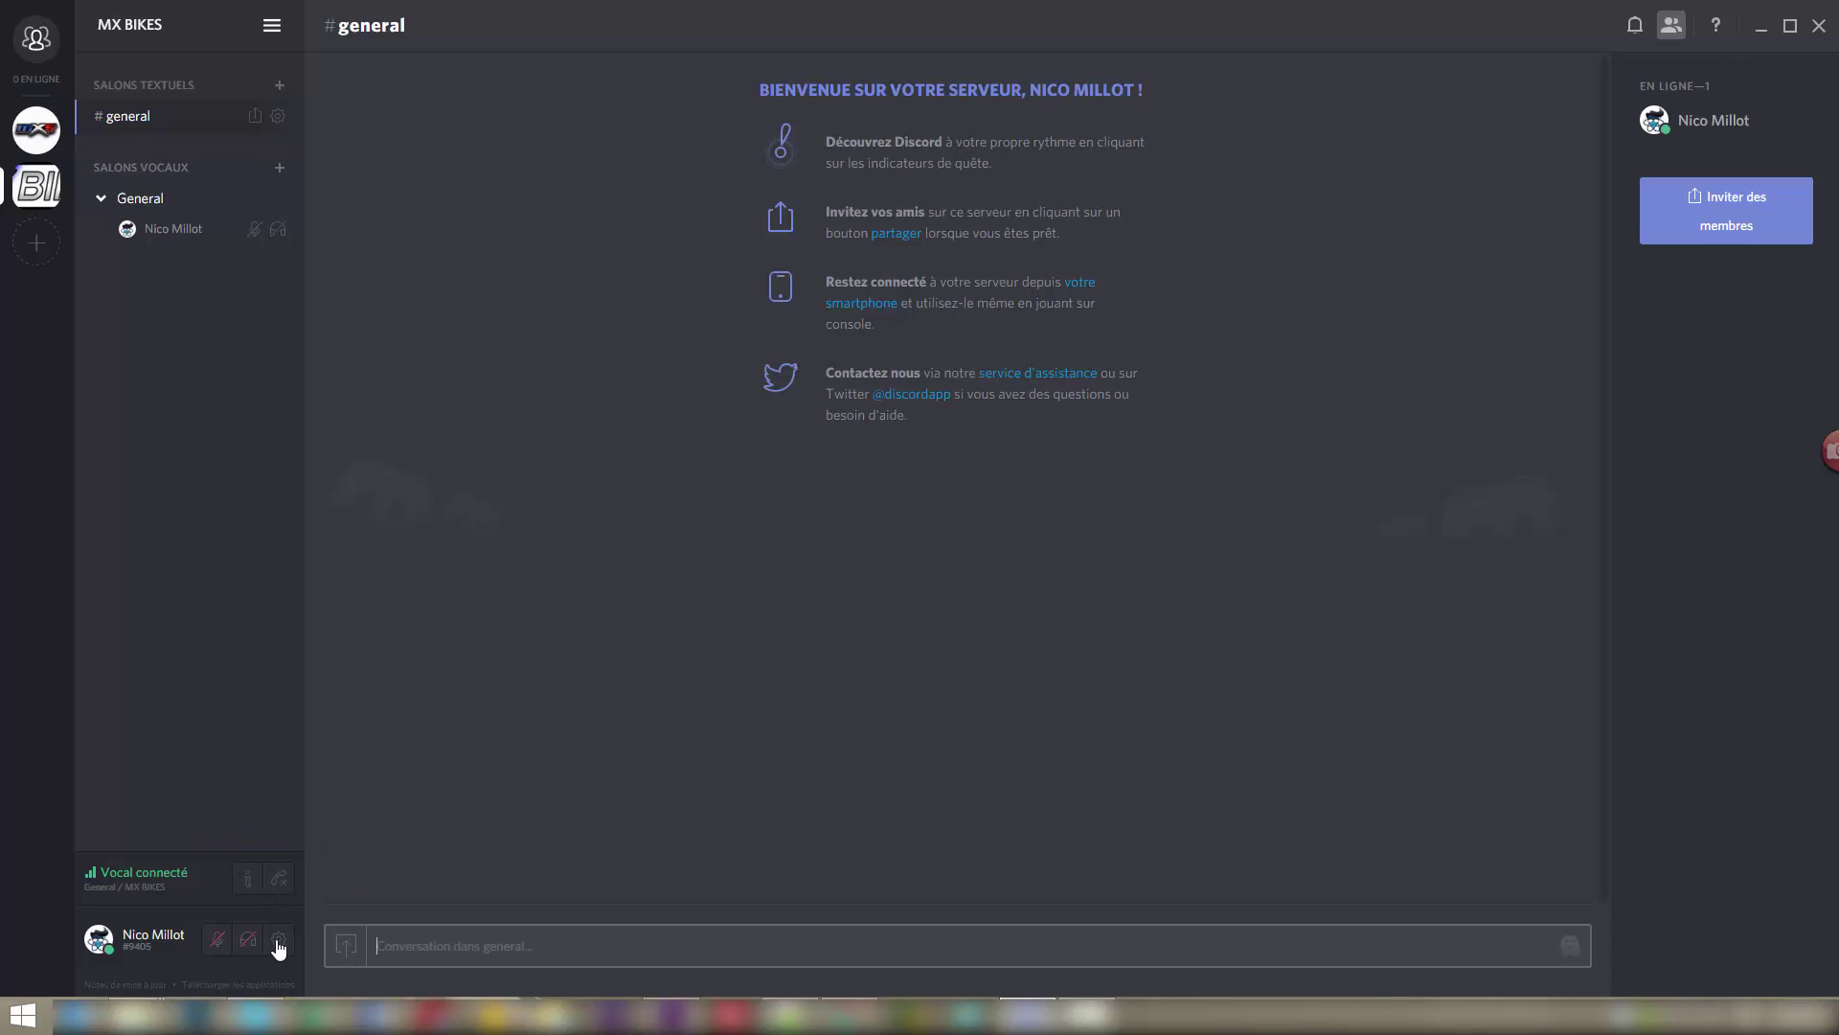
{"action": "left_click", "coordinate": [278, 880]}
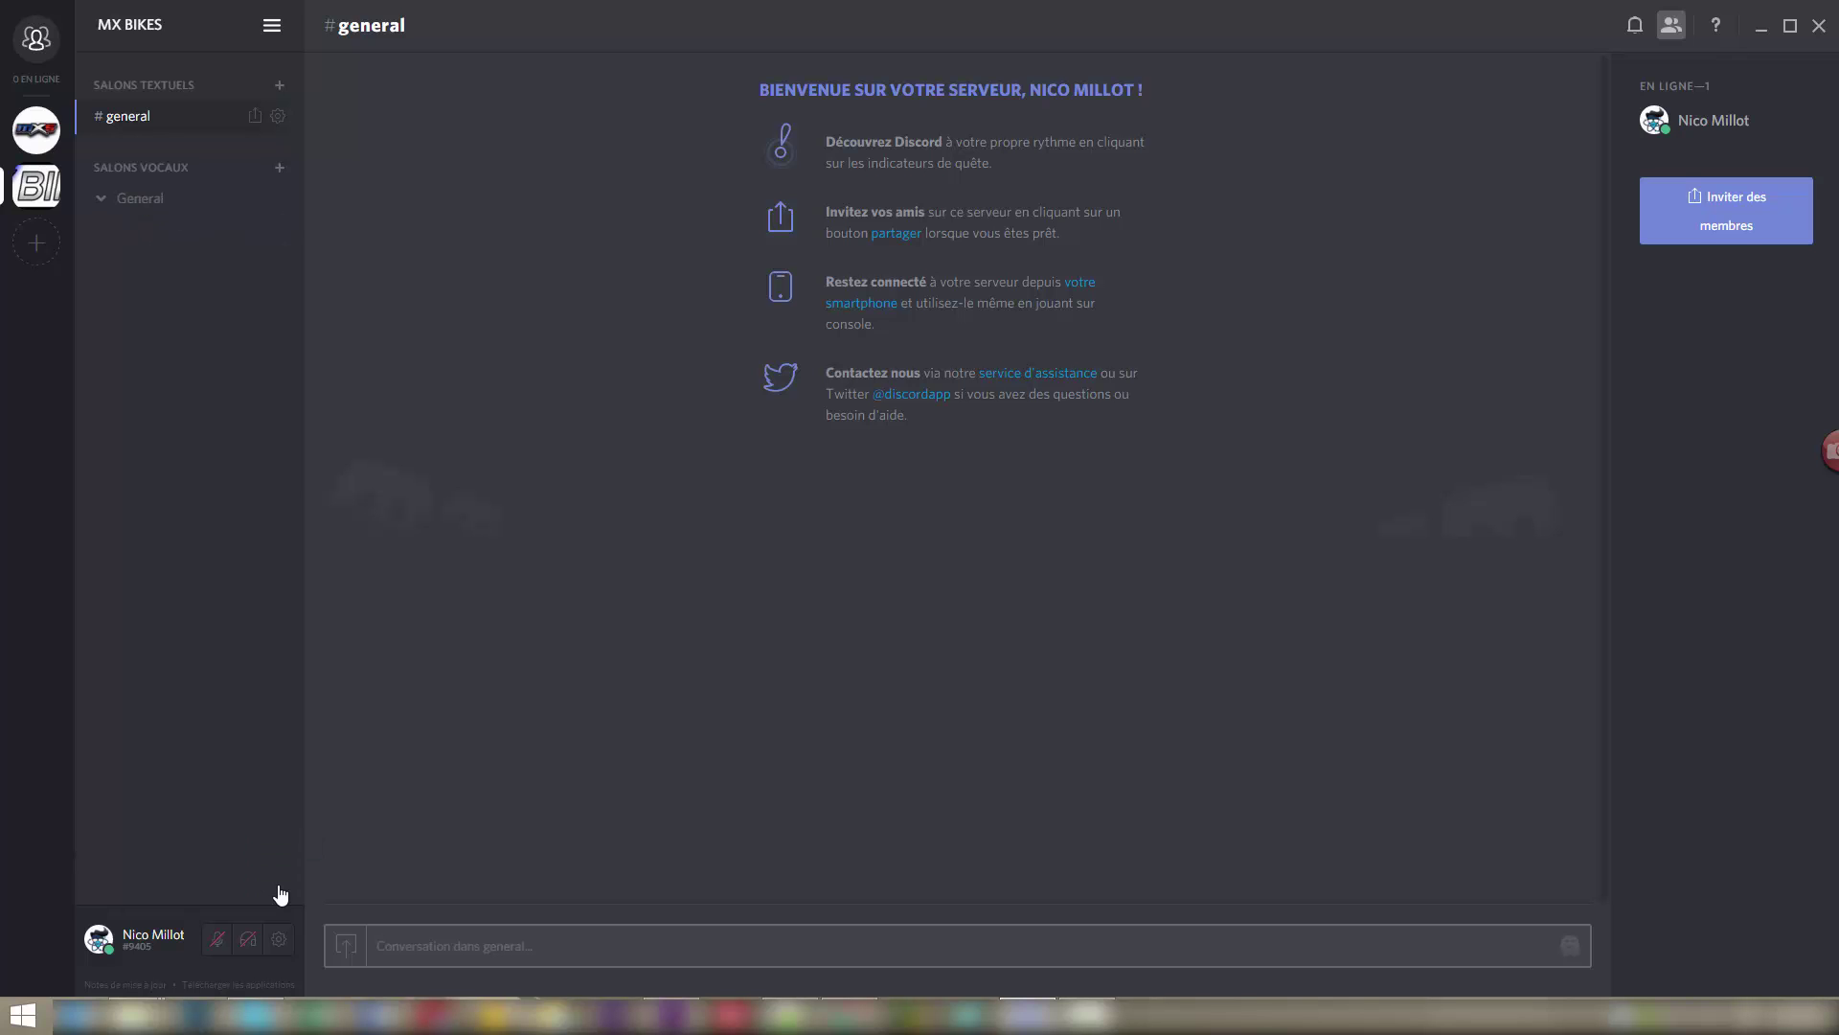
Send the message "Hello" in the blablabla text channel of the MXSIMULATOR server.
{"action": "left_click", "coordinate": [37, 132]}
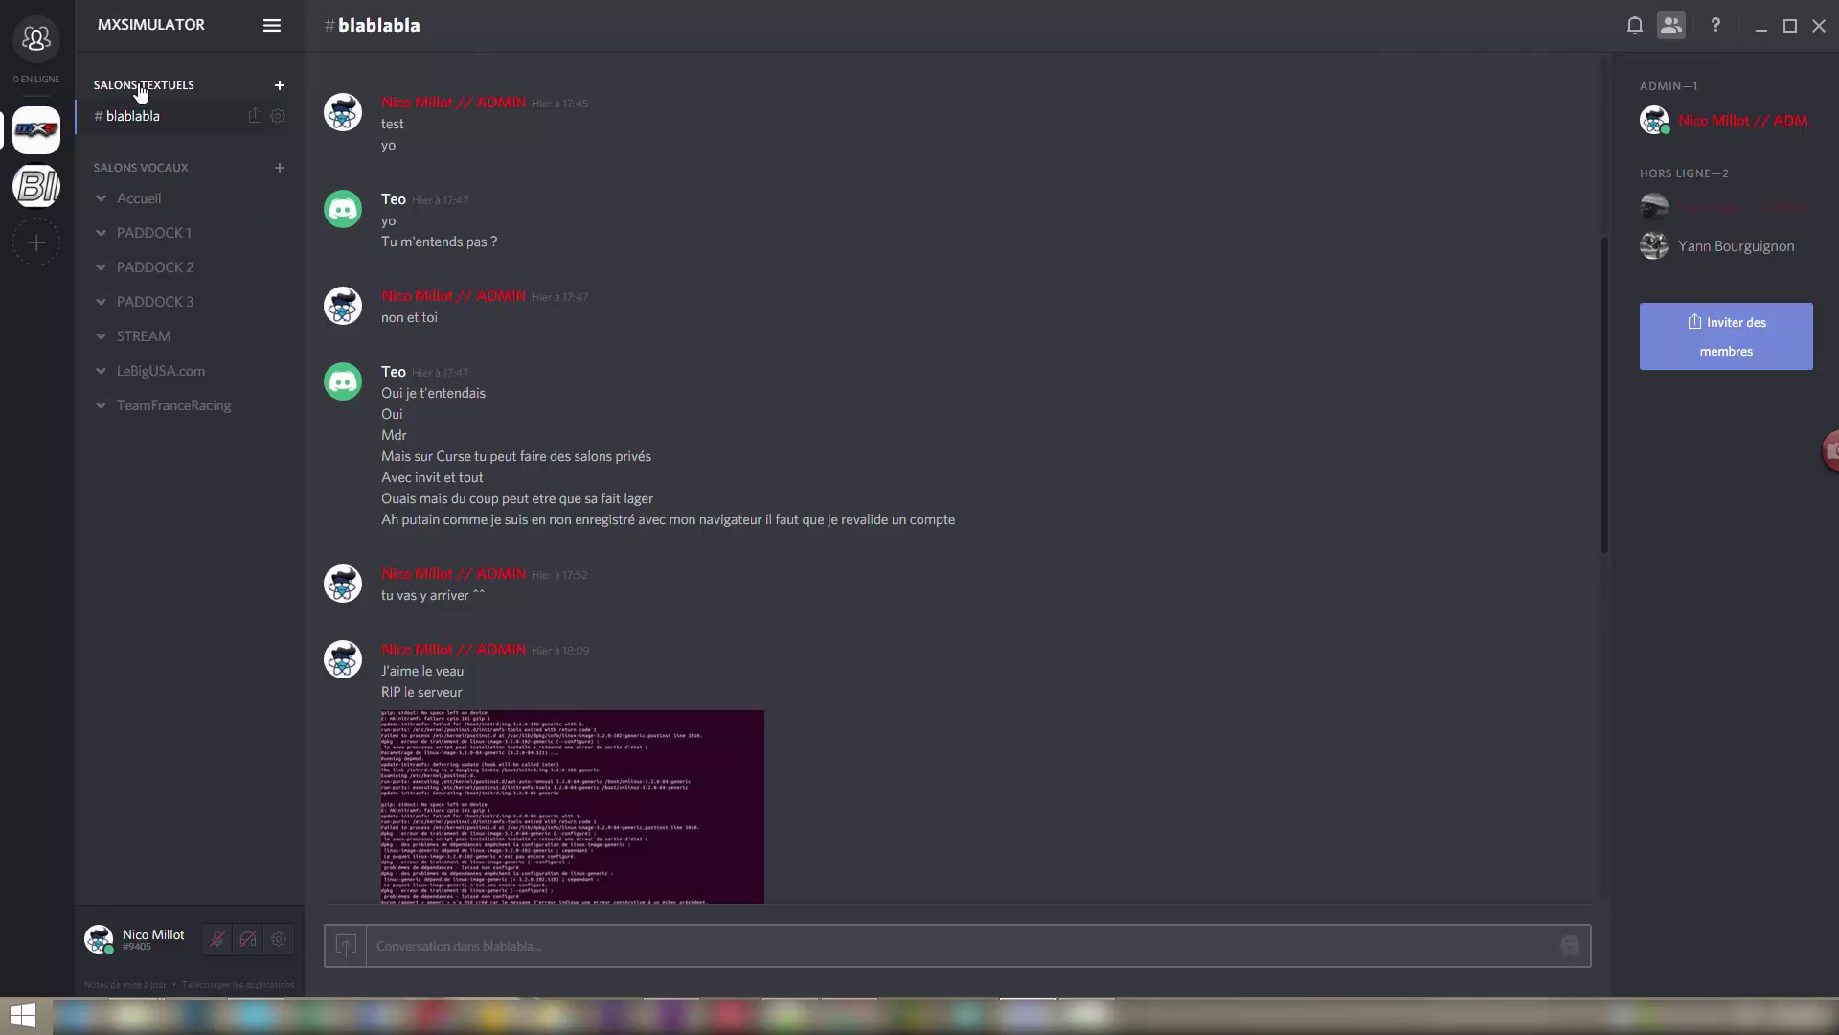
{"action": "left_click", "coordinate": [437, 947]}
{"action": "type", "text": "Hello"}
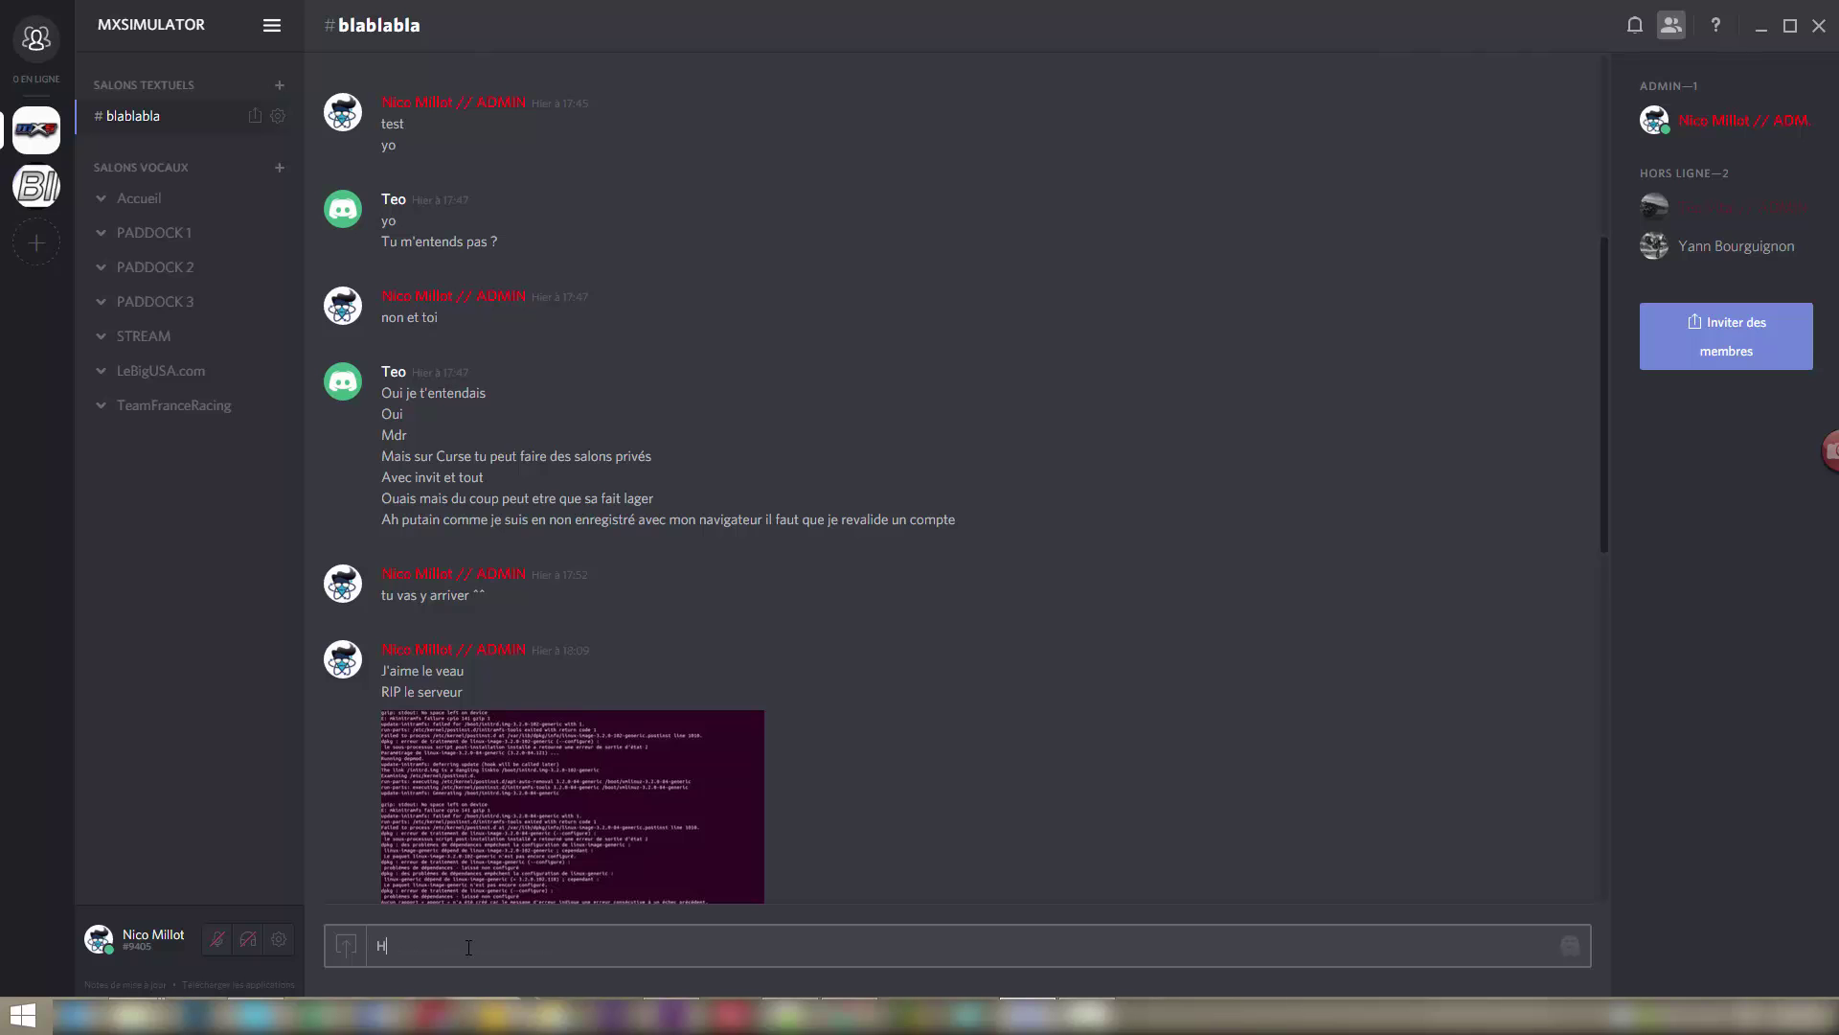
{"action": "key", "text": "Return"}
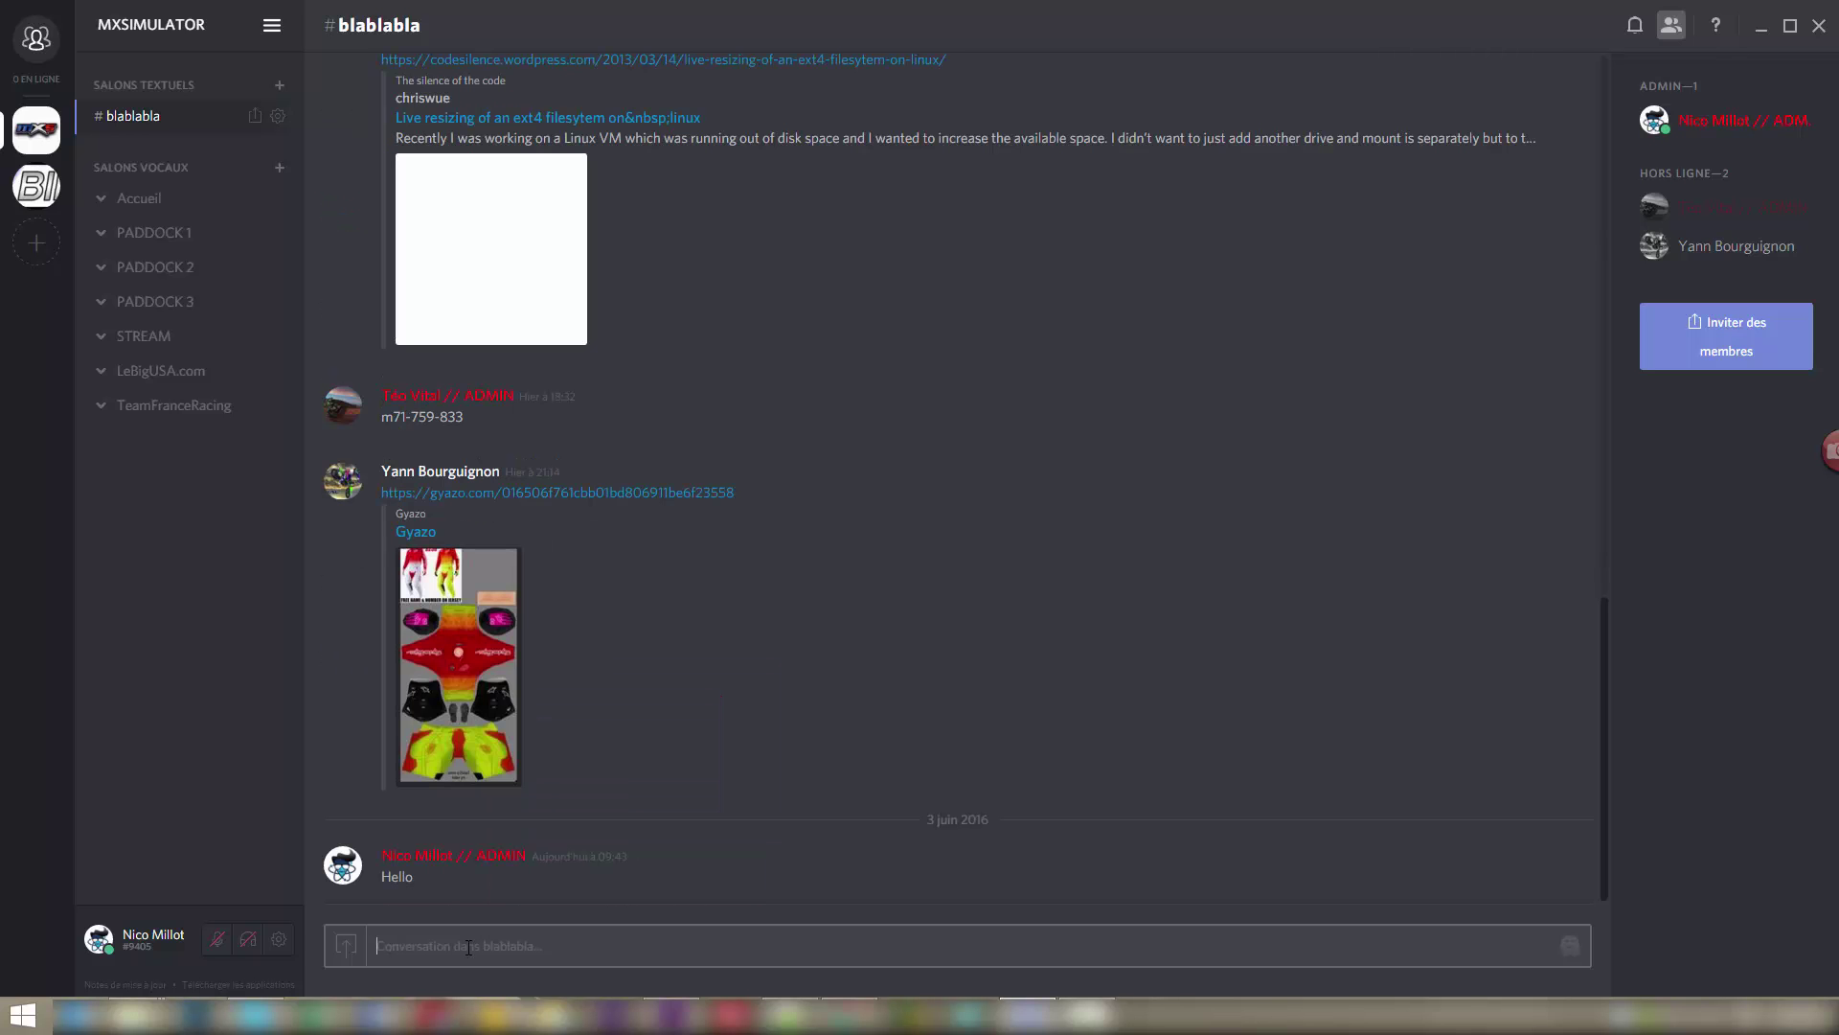
Upload logo.png to the blablabla channel with the comment "Le logo !" and a stuck_out_tongue_closed_eyes emoji.
{"action": "left_click", "coordinate": [347, 946]}
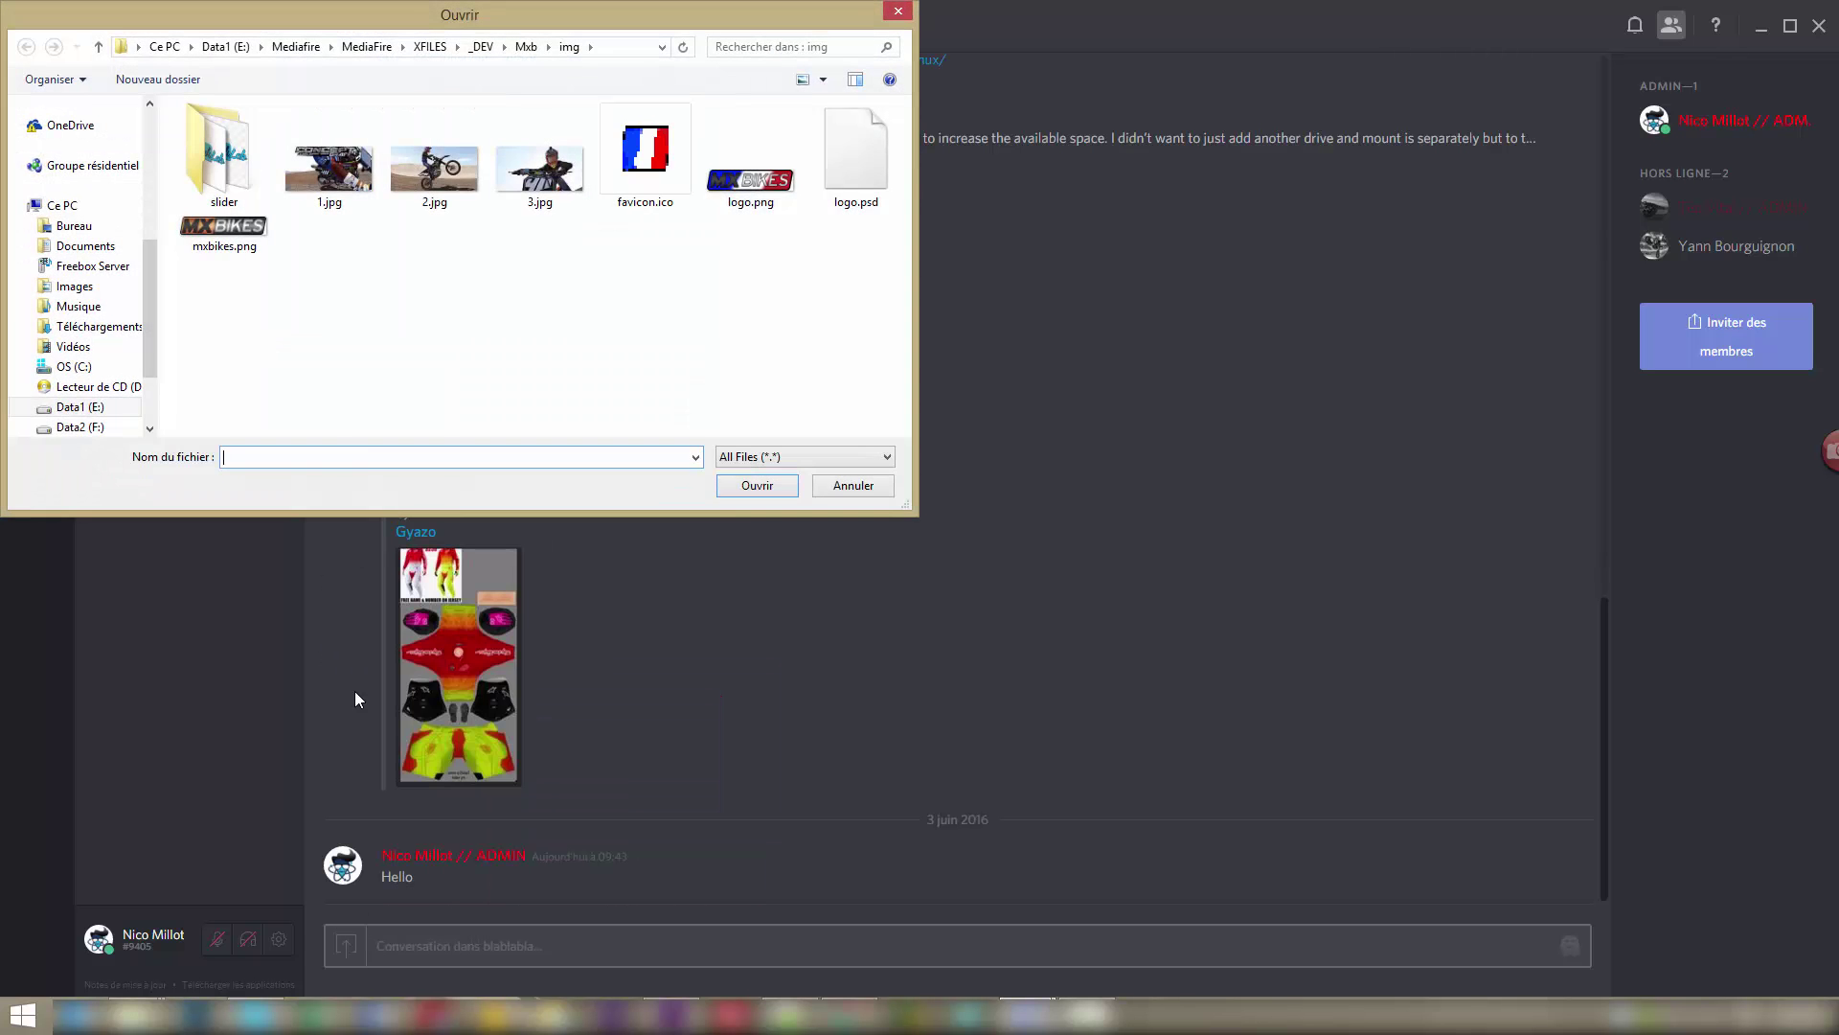
{"action": "double_click", "coordinate": [750, 173]}
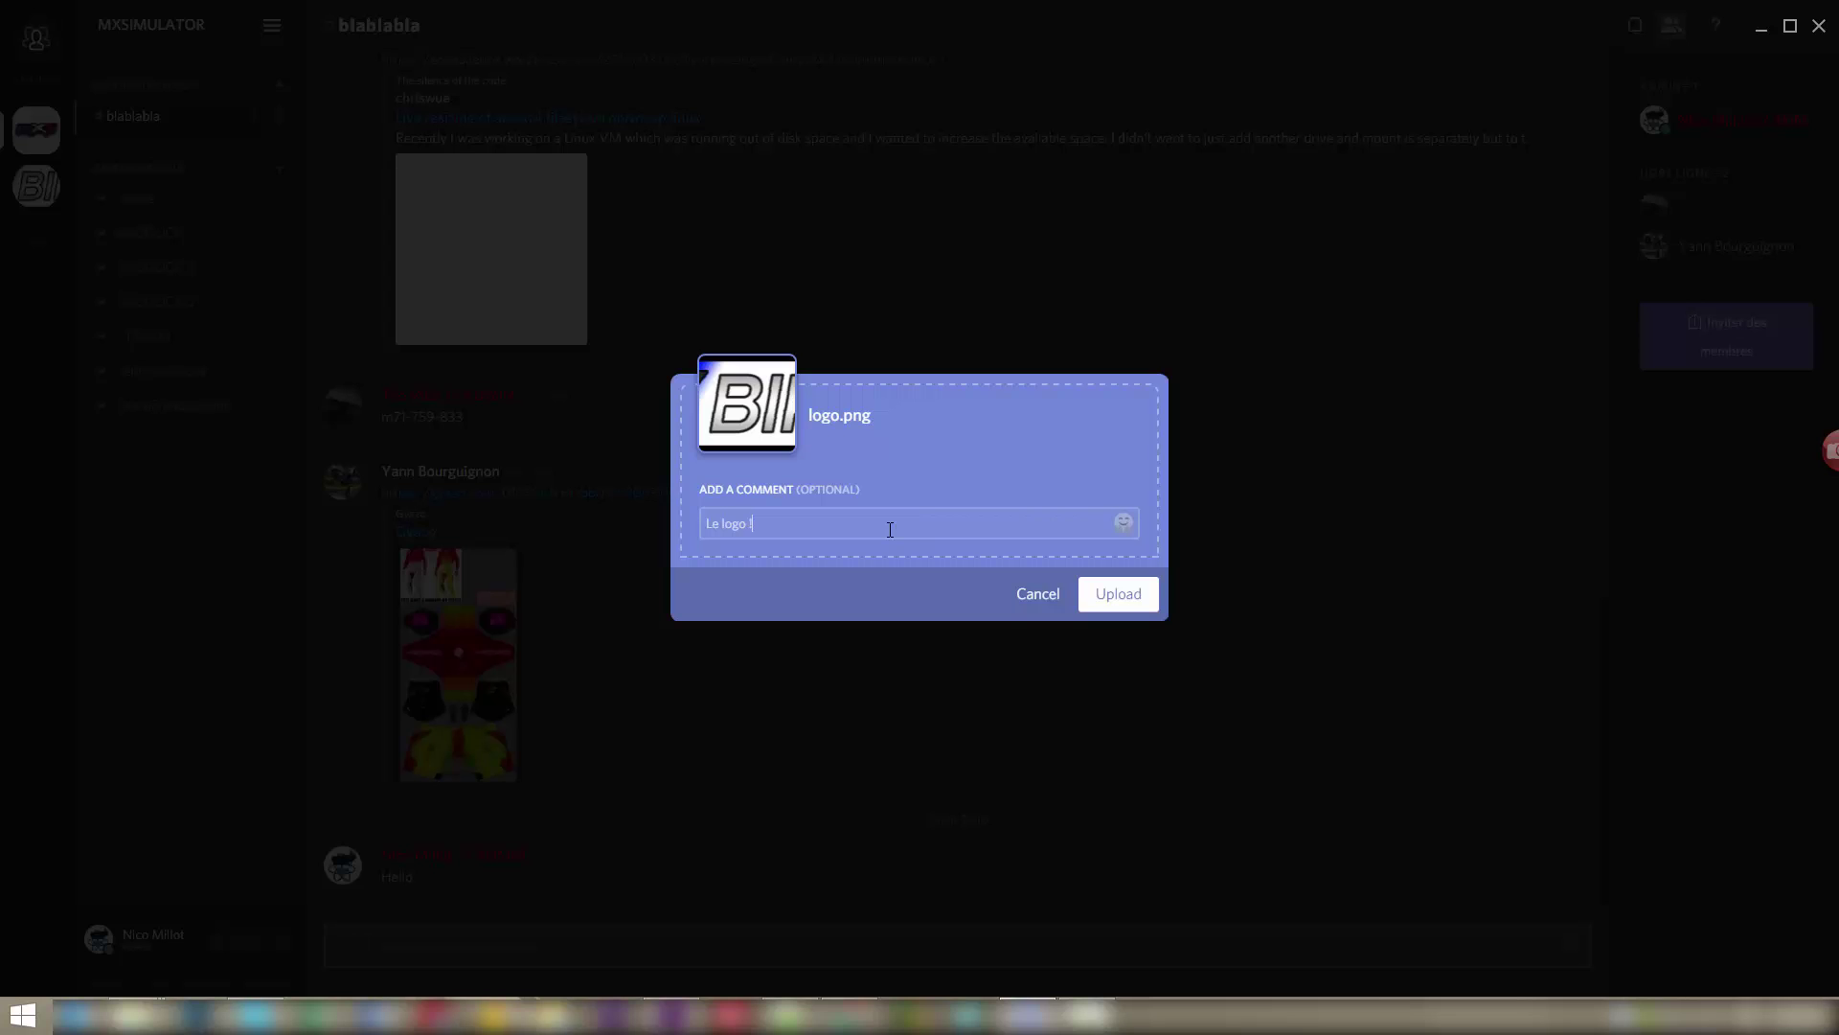
{"action": "left_click", "coordinate": [1124, 522]}
{"action": "left_click", "coordinate": [991, 399]}
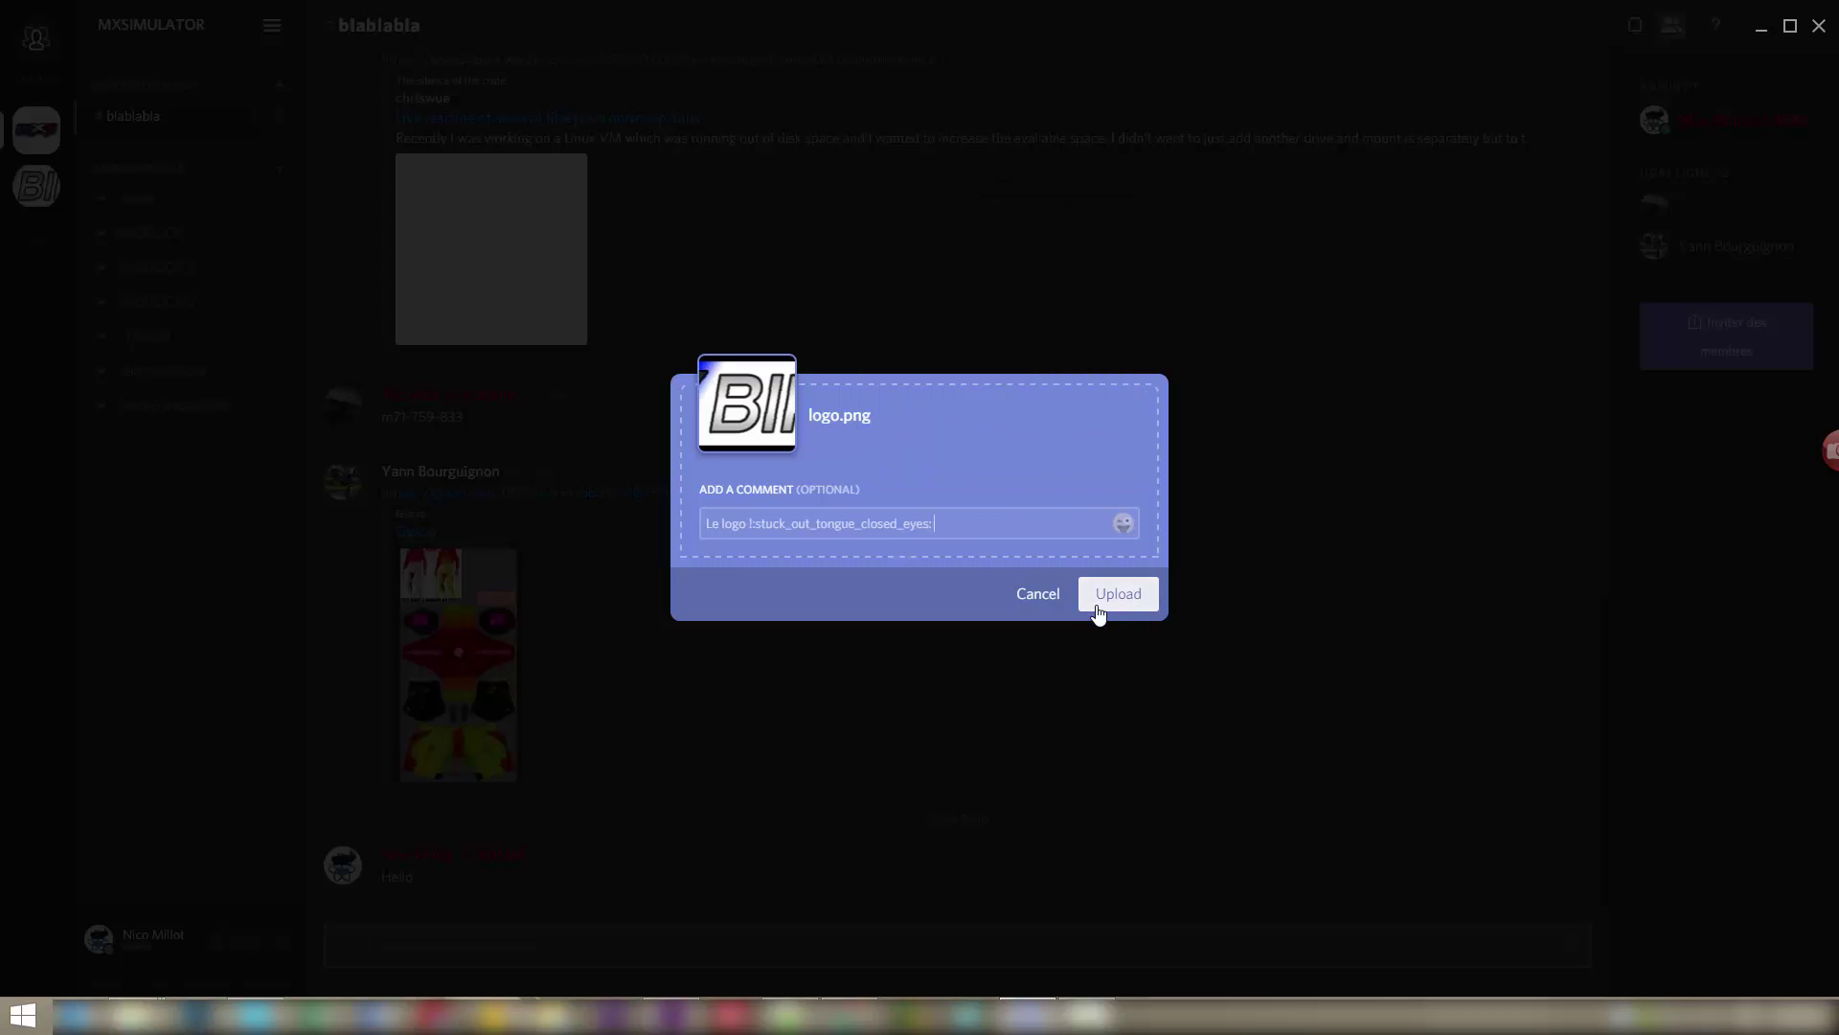
{"action": "left_click", "coordinate": [1105, 598]}
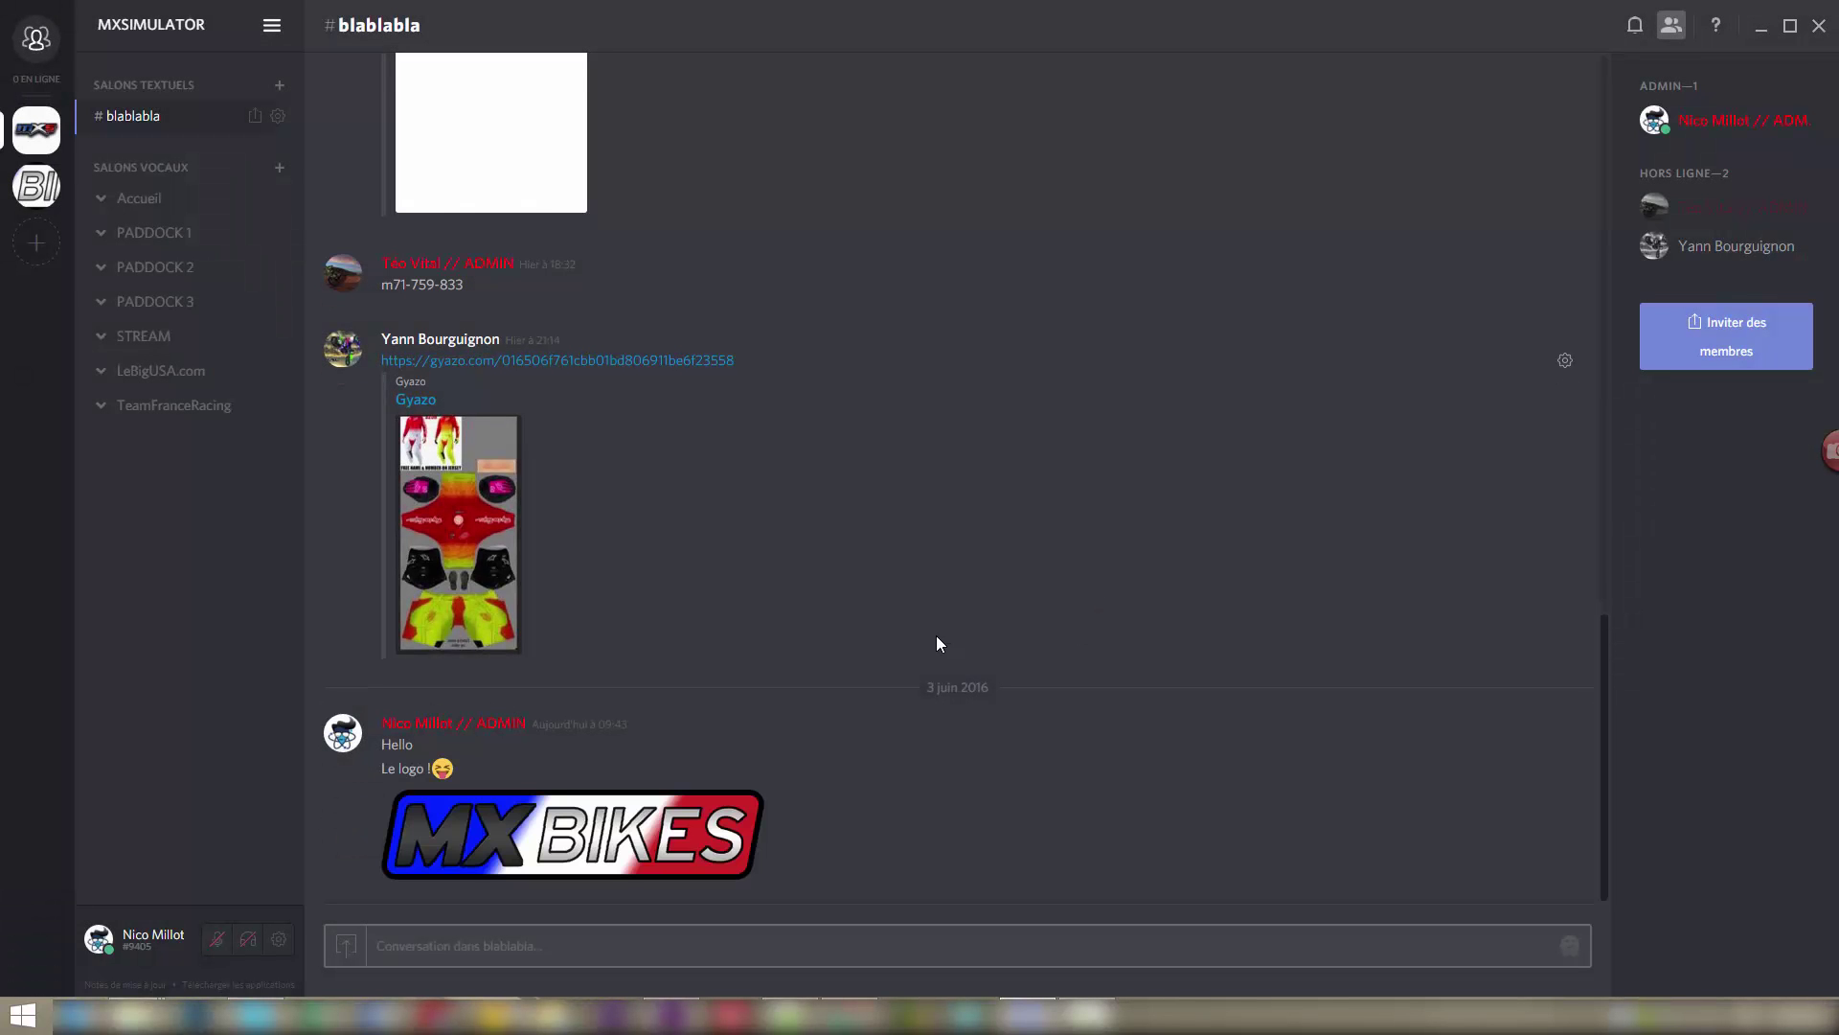
View the uploaded logo enlarged, close it, and look through the channel's earlier messages.
{"action": "left_click", "coordinate": [616, 835]}
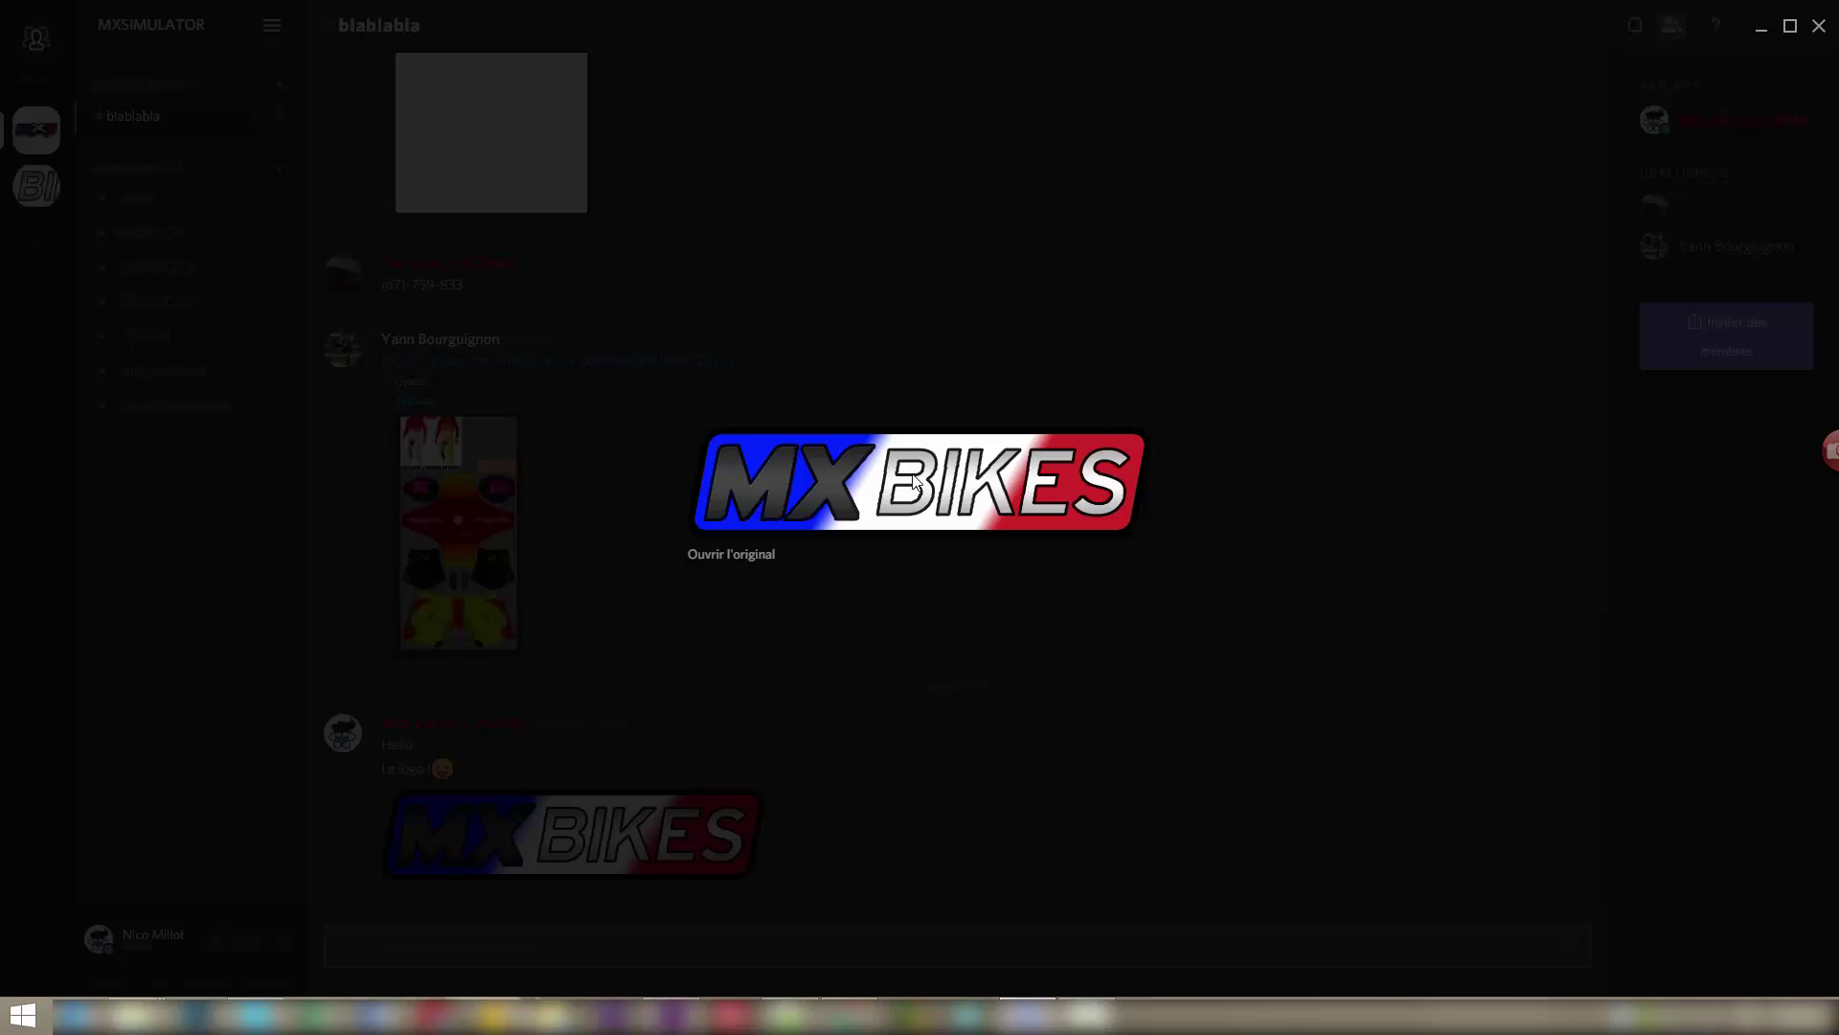
{"action": "left_click", "coordinate": [874, 712]}
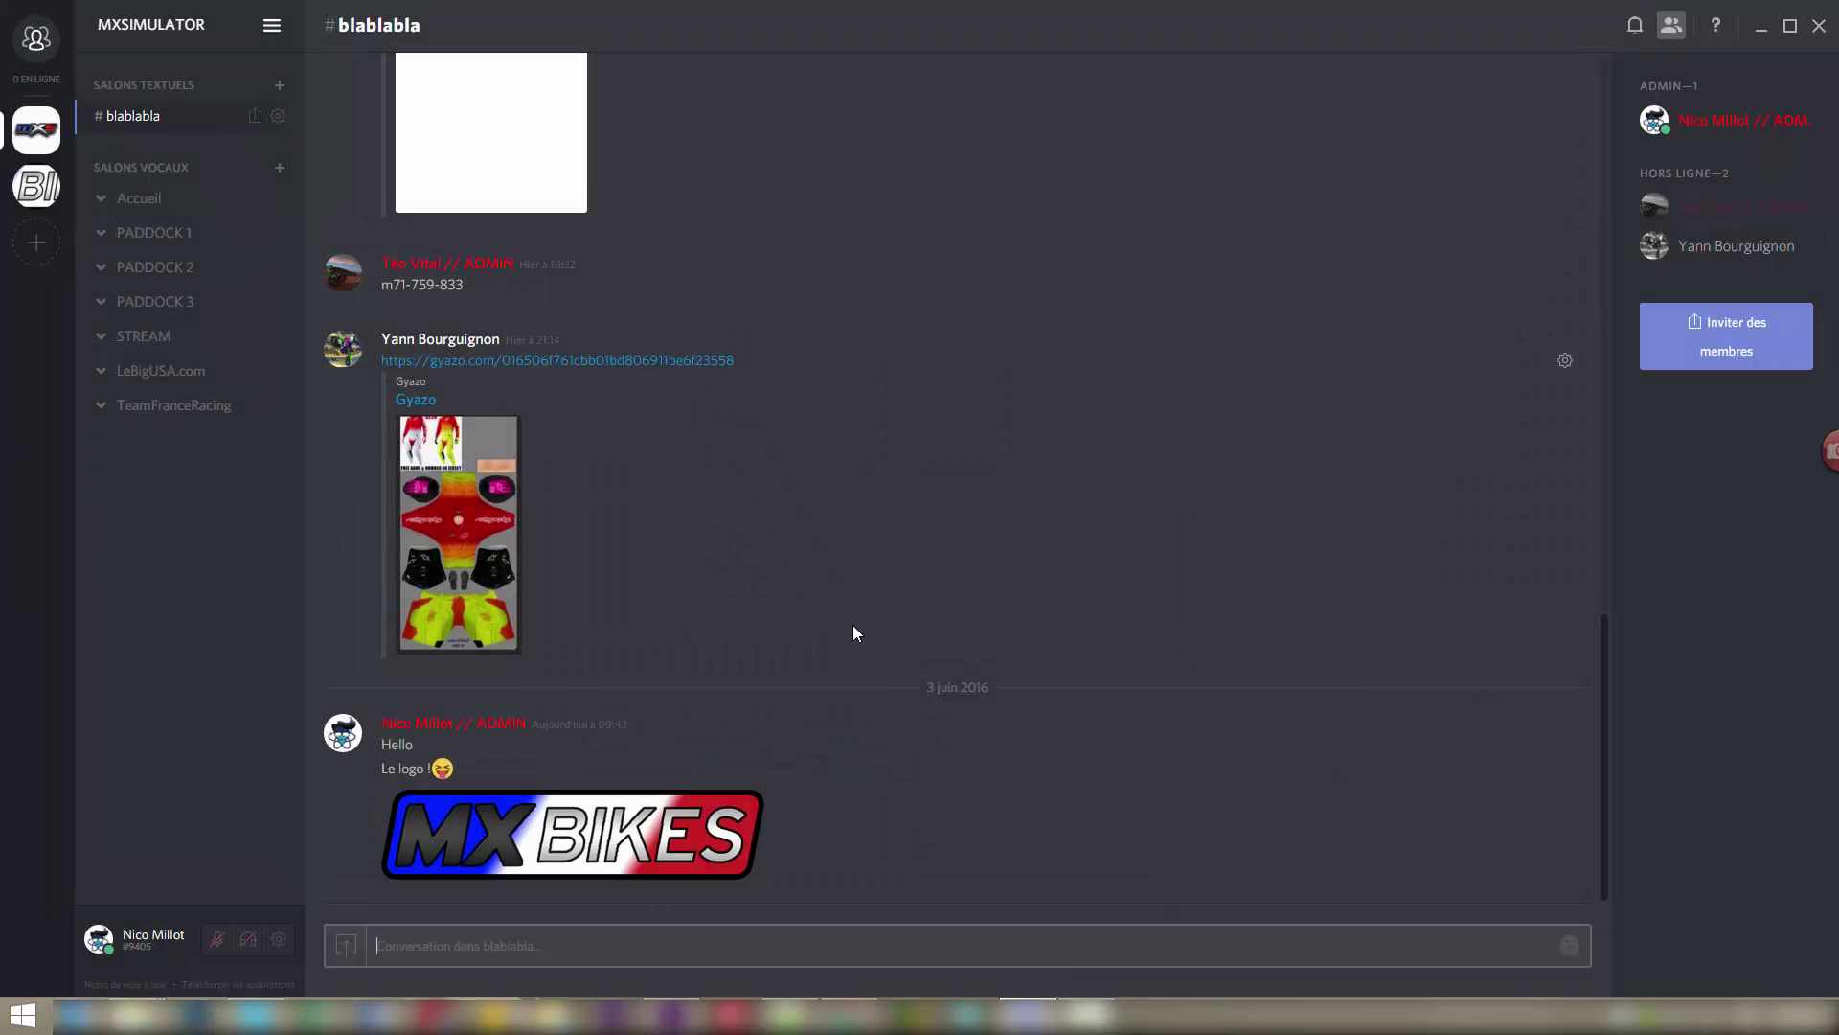
{"action": "scroll", "coordinate": [696, 533], "scroll_direction": "up", "scroll_amount": 5}
{"action": "scroll", "coordinate": [696, 532], "scroll_direction": "down", "scroll_amount": 5}
Join the Accueil voice channel, view its voice connection details, and close them.
{"action": "left_click", "coordinate": [152, 201]}
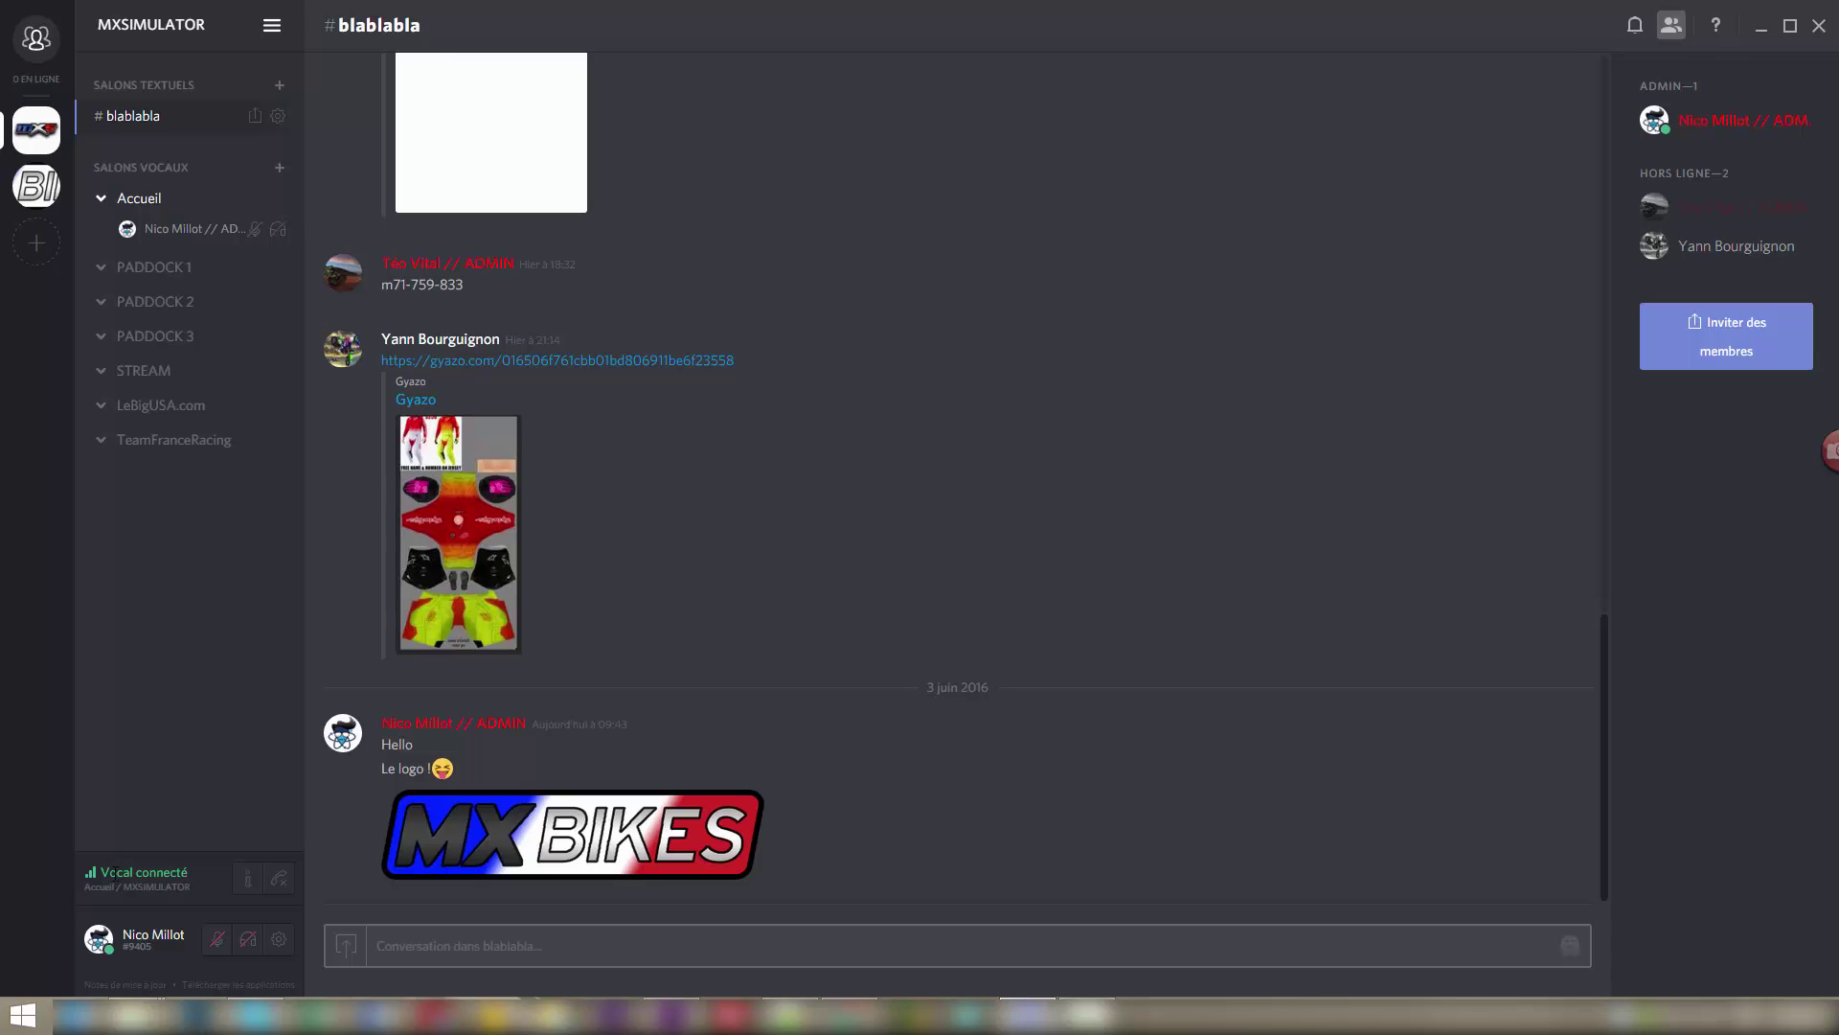
{"action": "mouse_move", "coordinate": [93, 880]}
{"action": "left_click", "coordinate": [248, 878]}
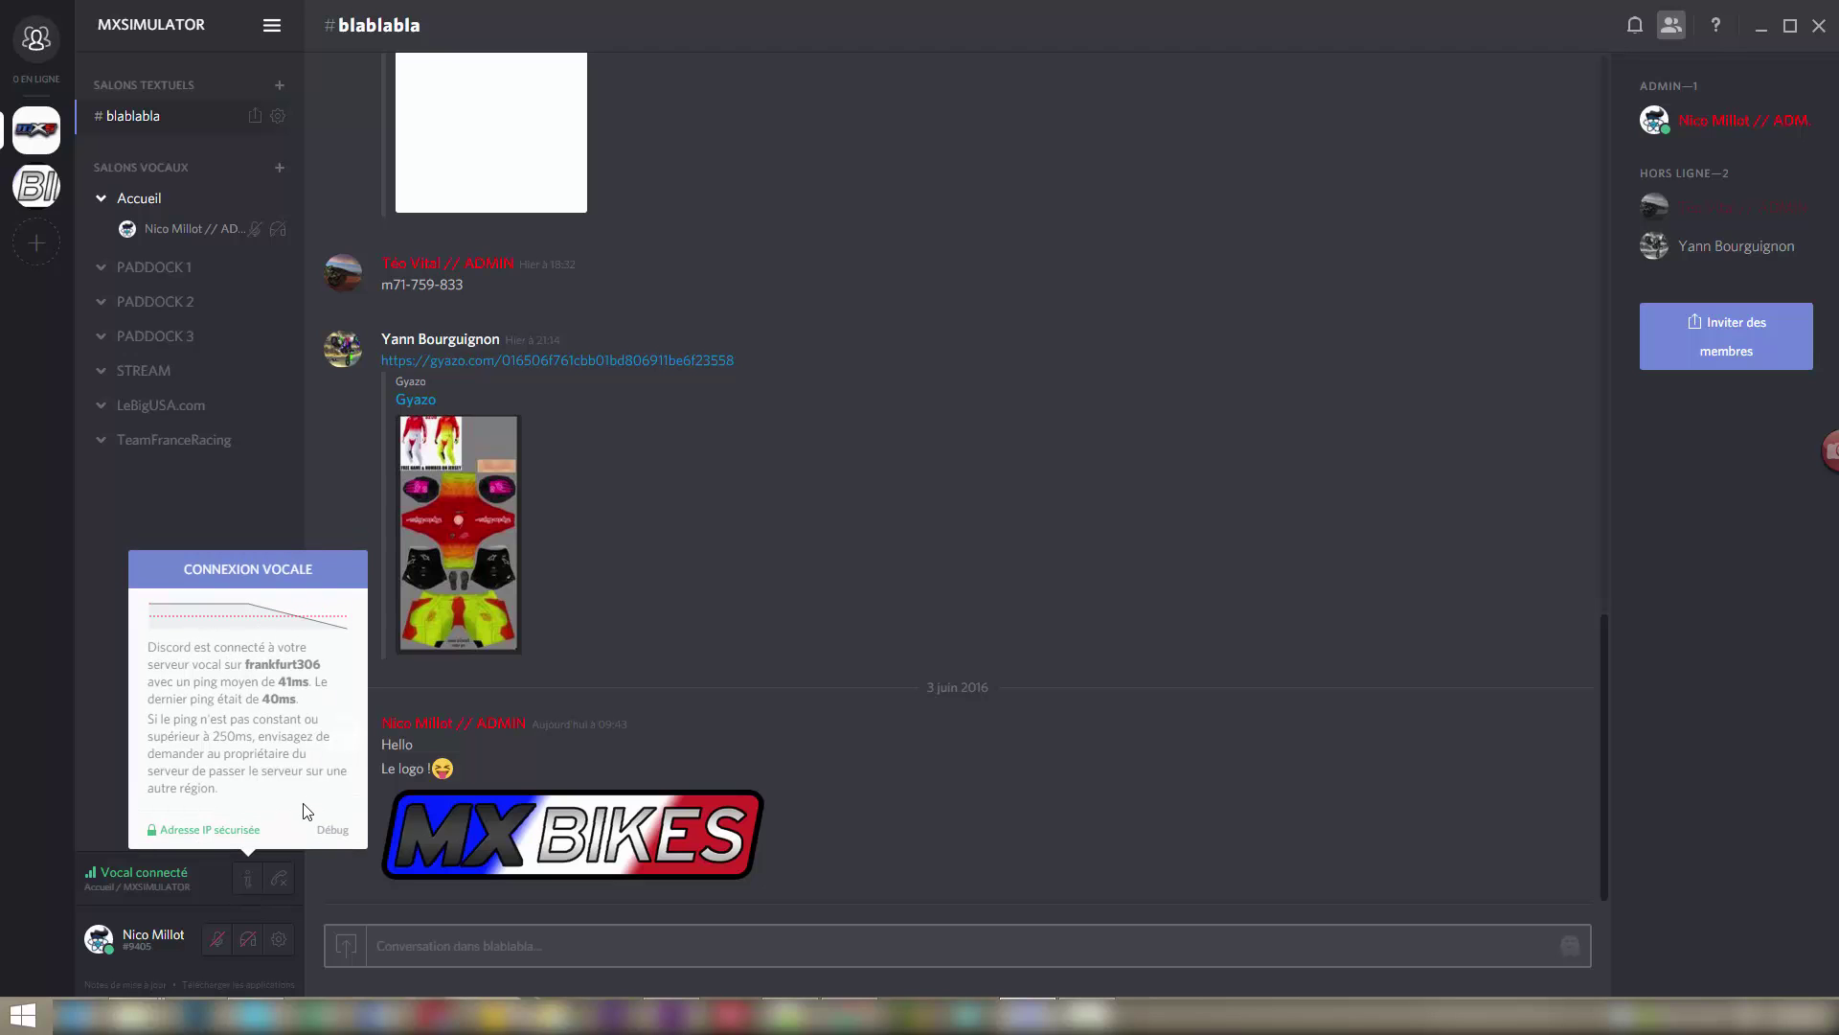
{"action": "left_click", "coordinate": [178, 512]}
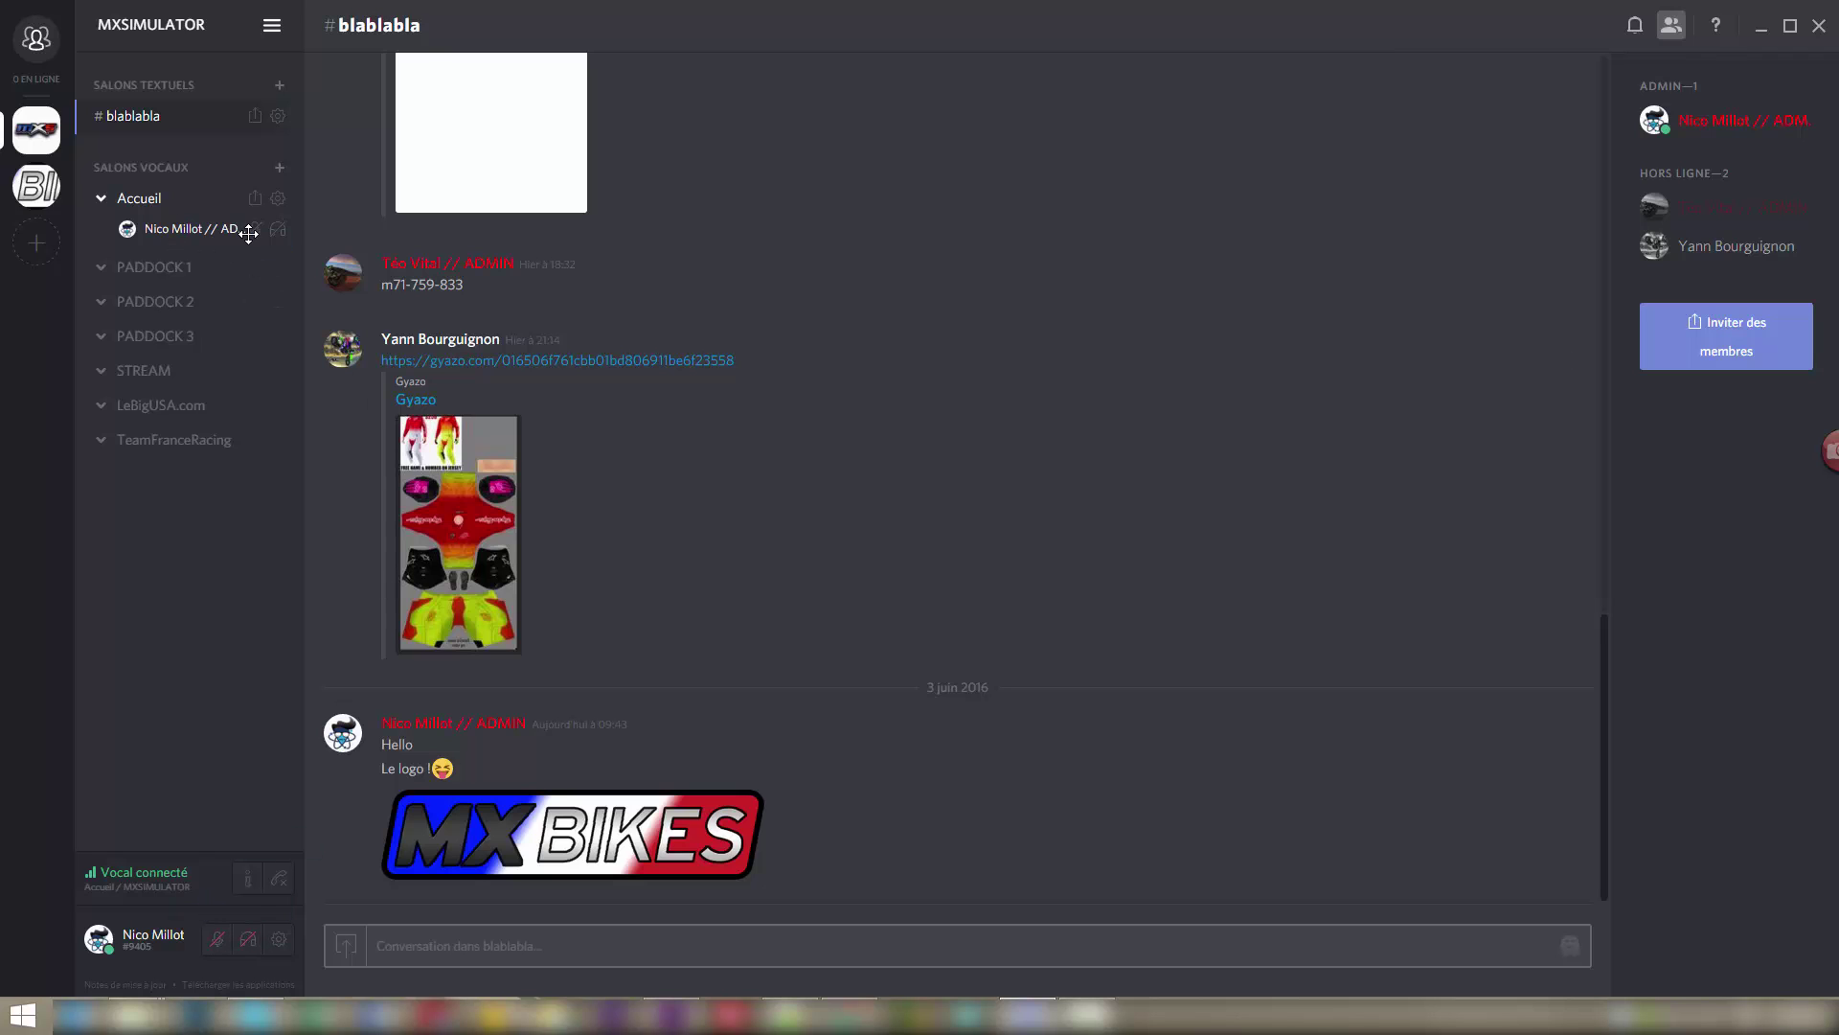
Toggle the microphone mute and the sound deafening, and try to select the own user name and tag.
{"action": "left_click", "coordinate": [216, 943]}
{"action": "left_click", "coordinate": [247, 940]}
{"action": "left_click_drag", "start_coordinate": [148, 926], "coordinate": [164, 936]}
{"action": "left_click", "coordinate": [159, 956]}
{"action": "left_click", "coordinate": [151, 953]}
View the MXSIMULATOR server's settings options and close them.
{"action": "left_click", "coordinate": [273, 32]}
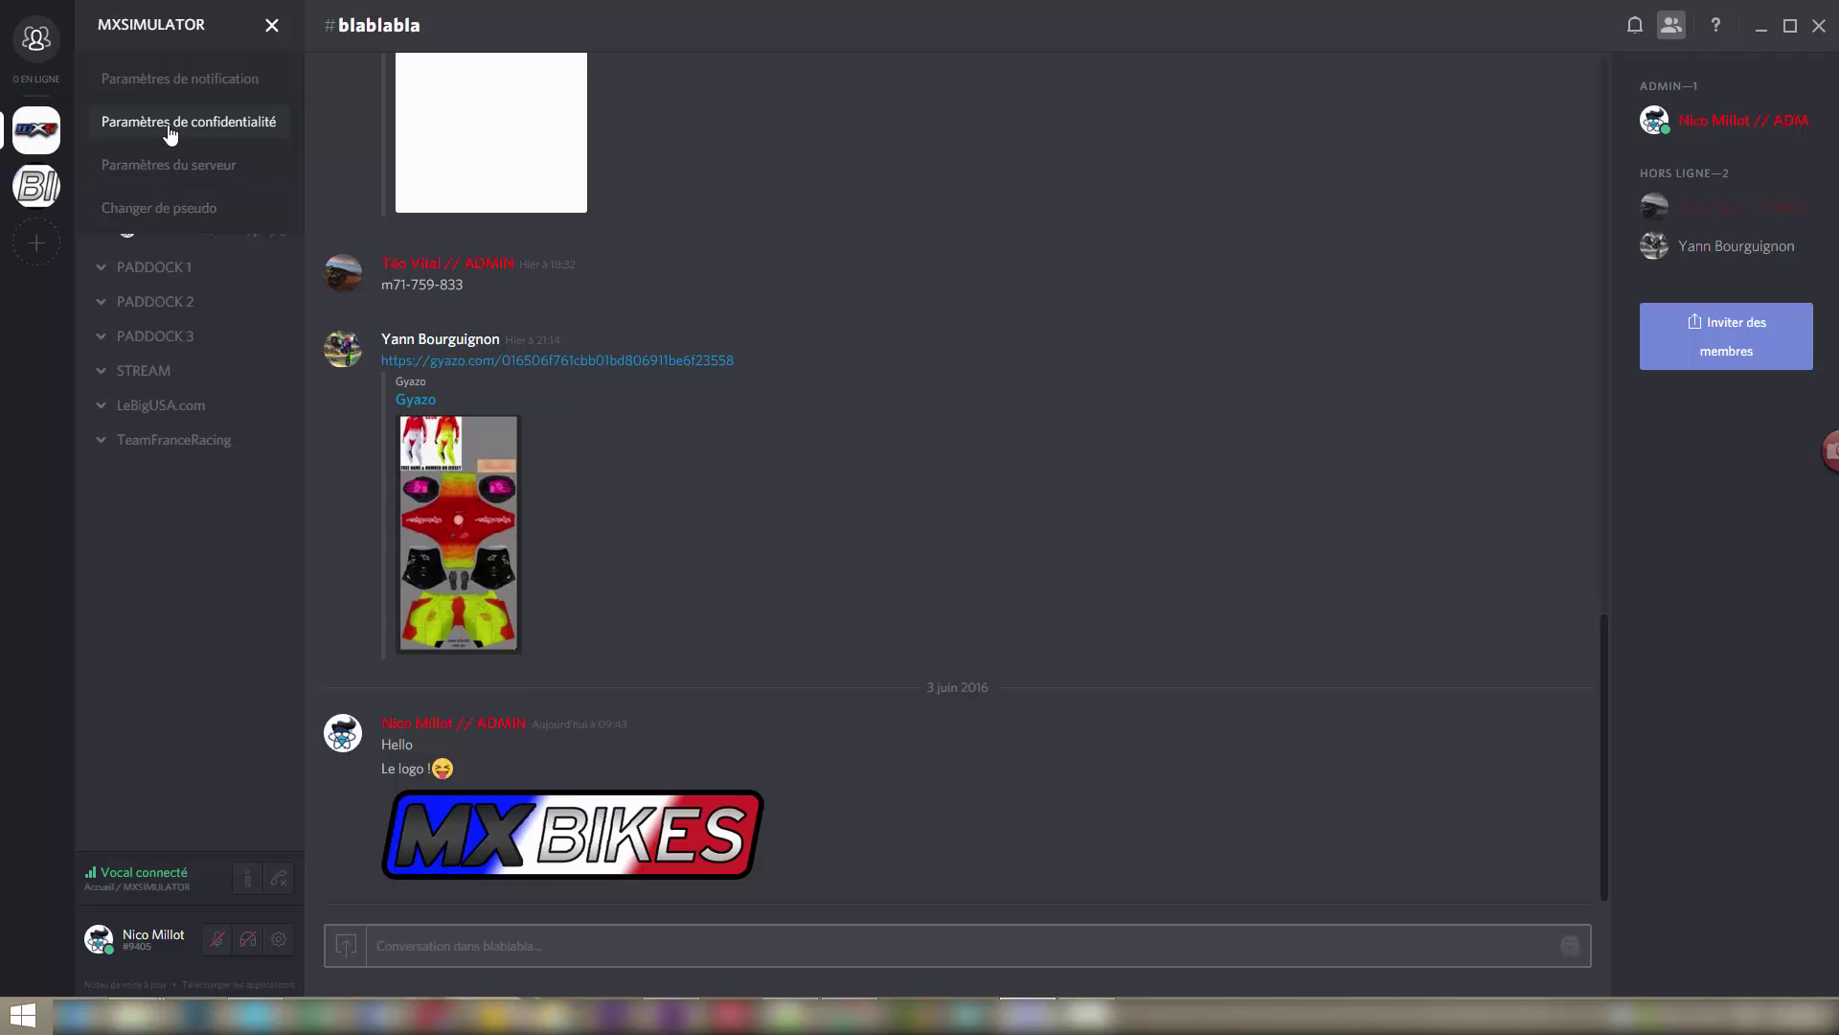
{"action": "left_click", "coordinate": [272, 27]}
Open the second private conversation in the direct messages and send the friend "test !".
{"action": "left_click", "coordinate": [38, 62]}
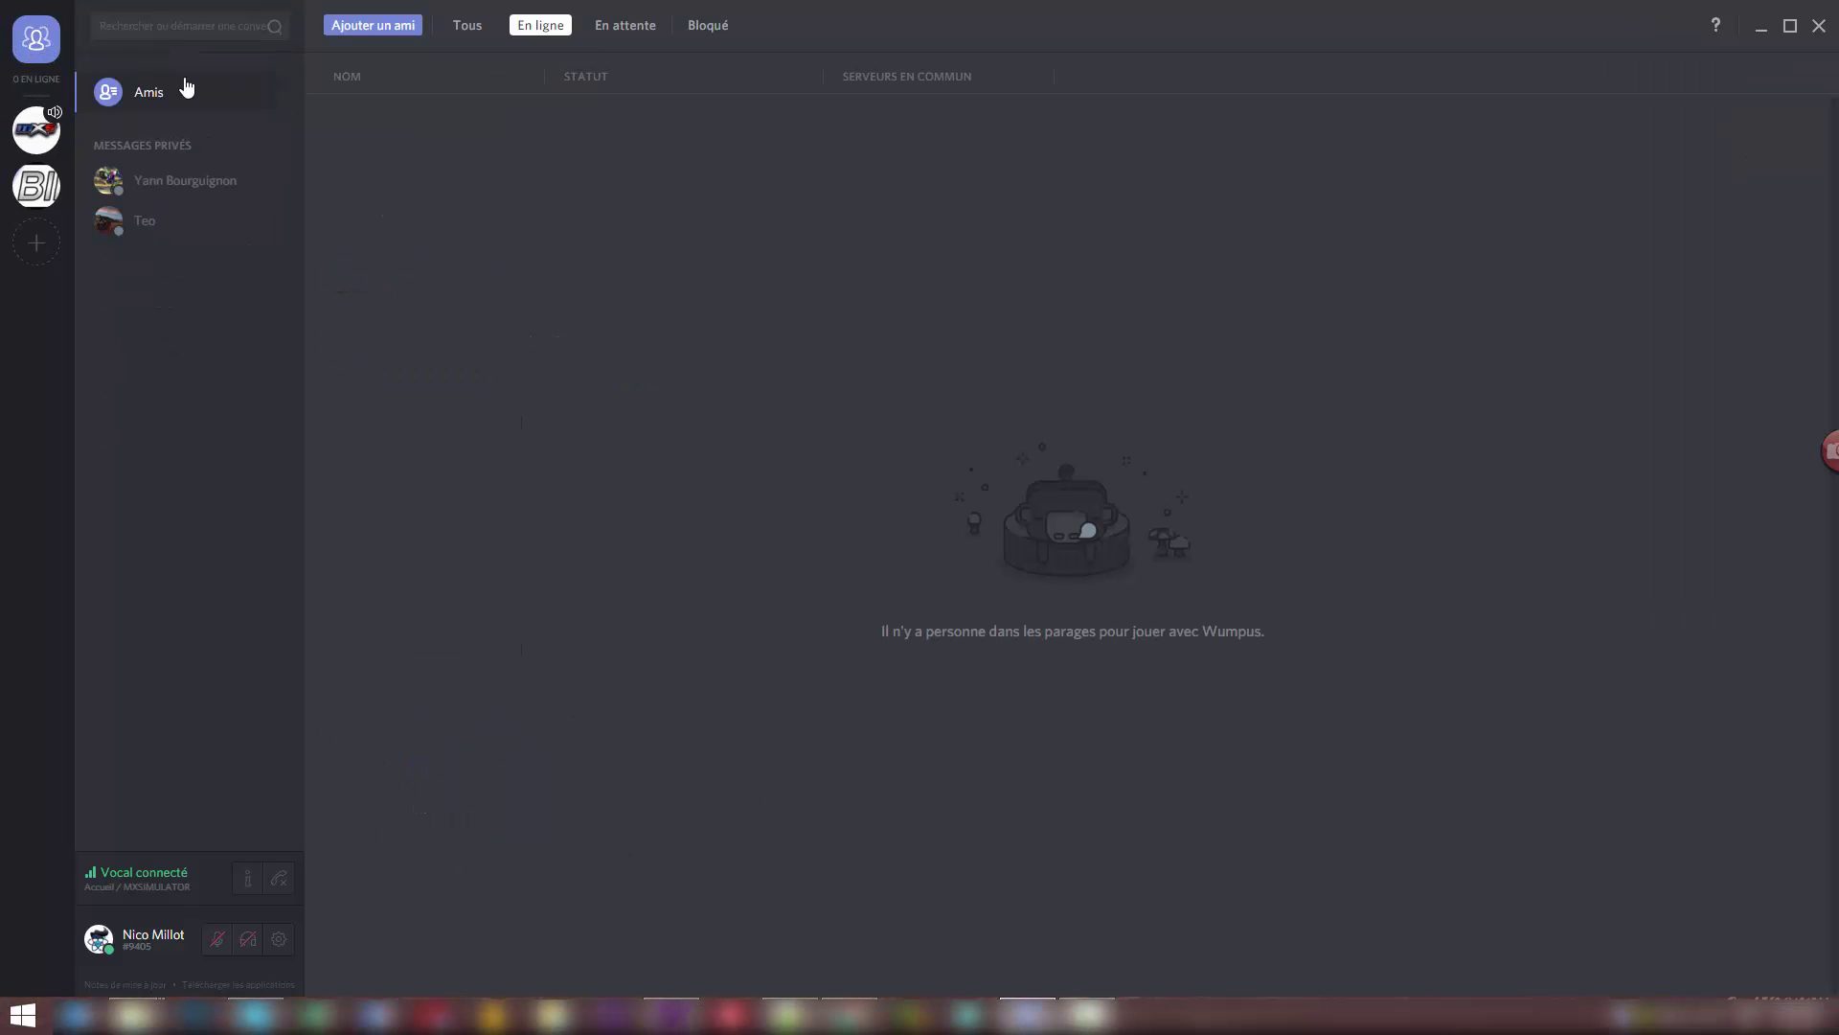
{"action": "left_click", "coordinate": [140, 222]}
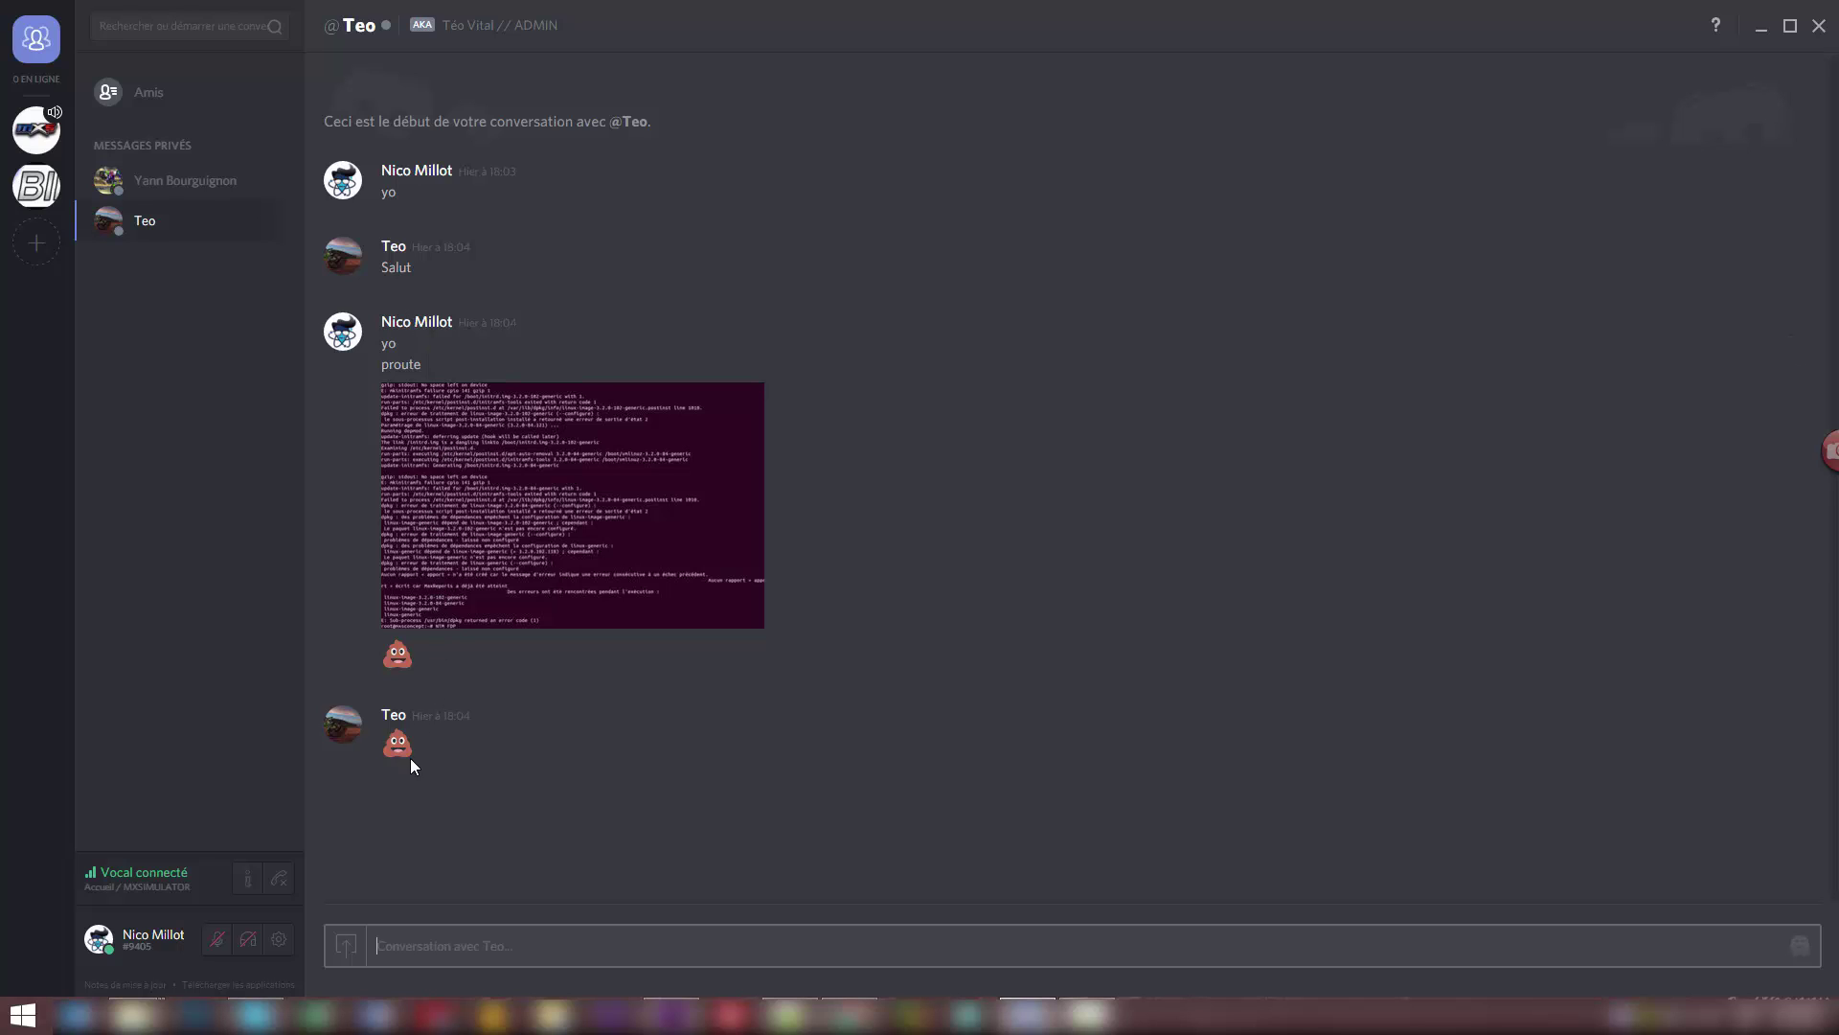
{"action": "type", "text": "test !"}
{"action": "key", "text": "Return"}
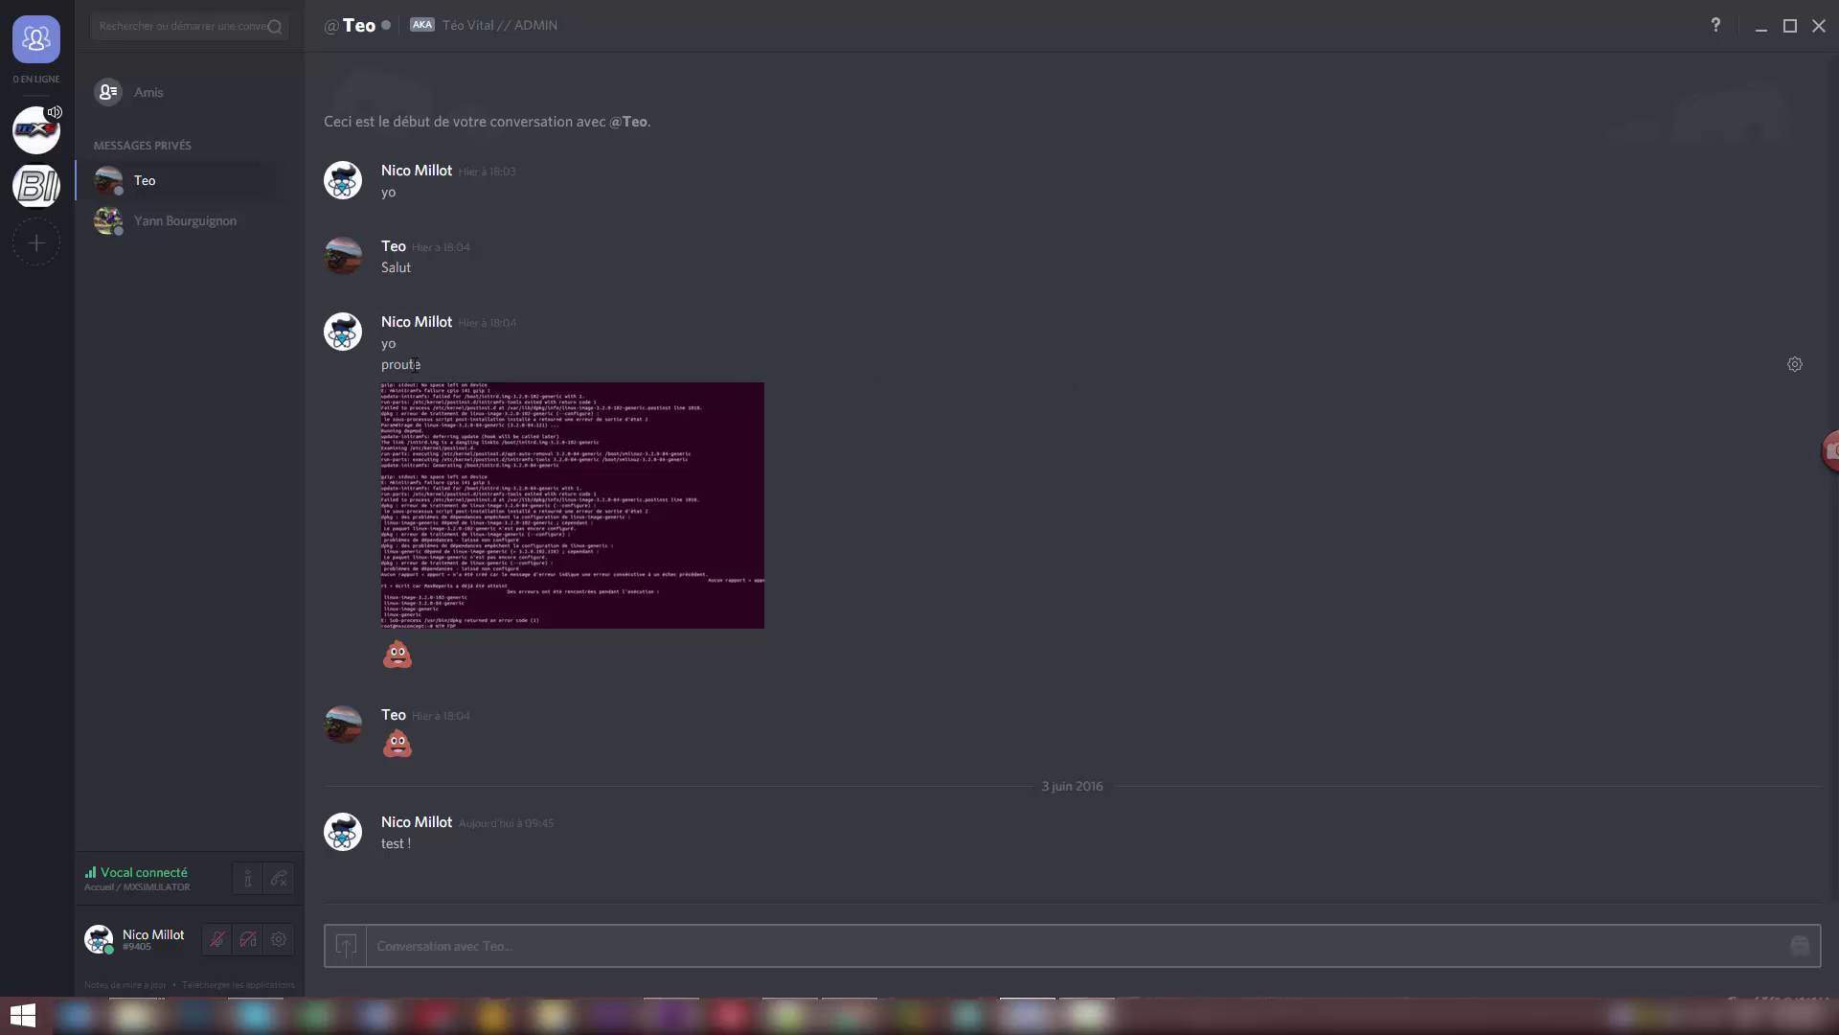
View that friend's profile and its options for removing or blocking the contact.
{"action": "right_click", "coordinate": [117, 185]}
{"action": "left_click", "coordinate": [136, 191]}
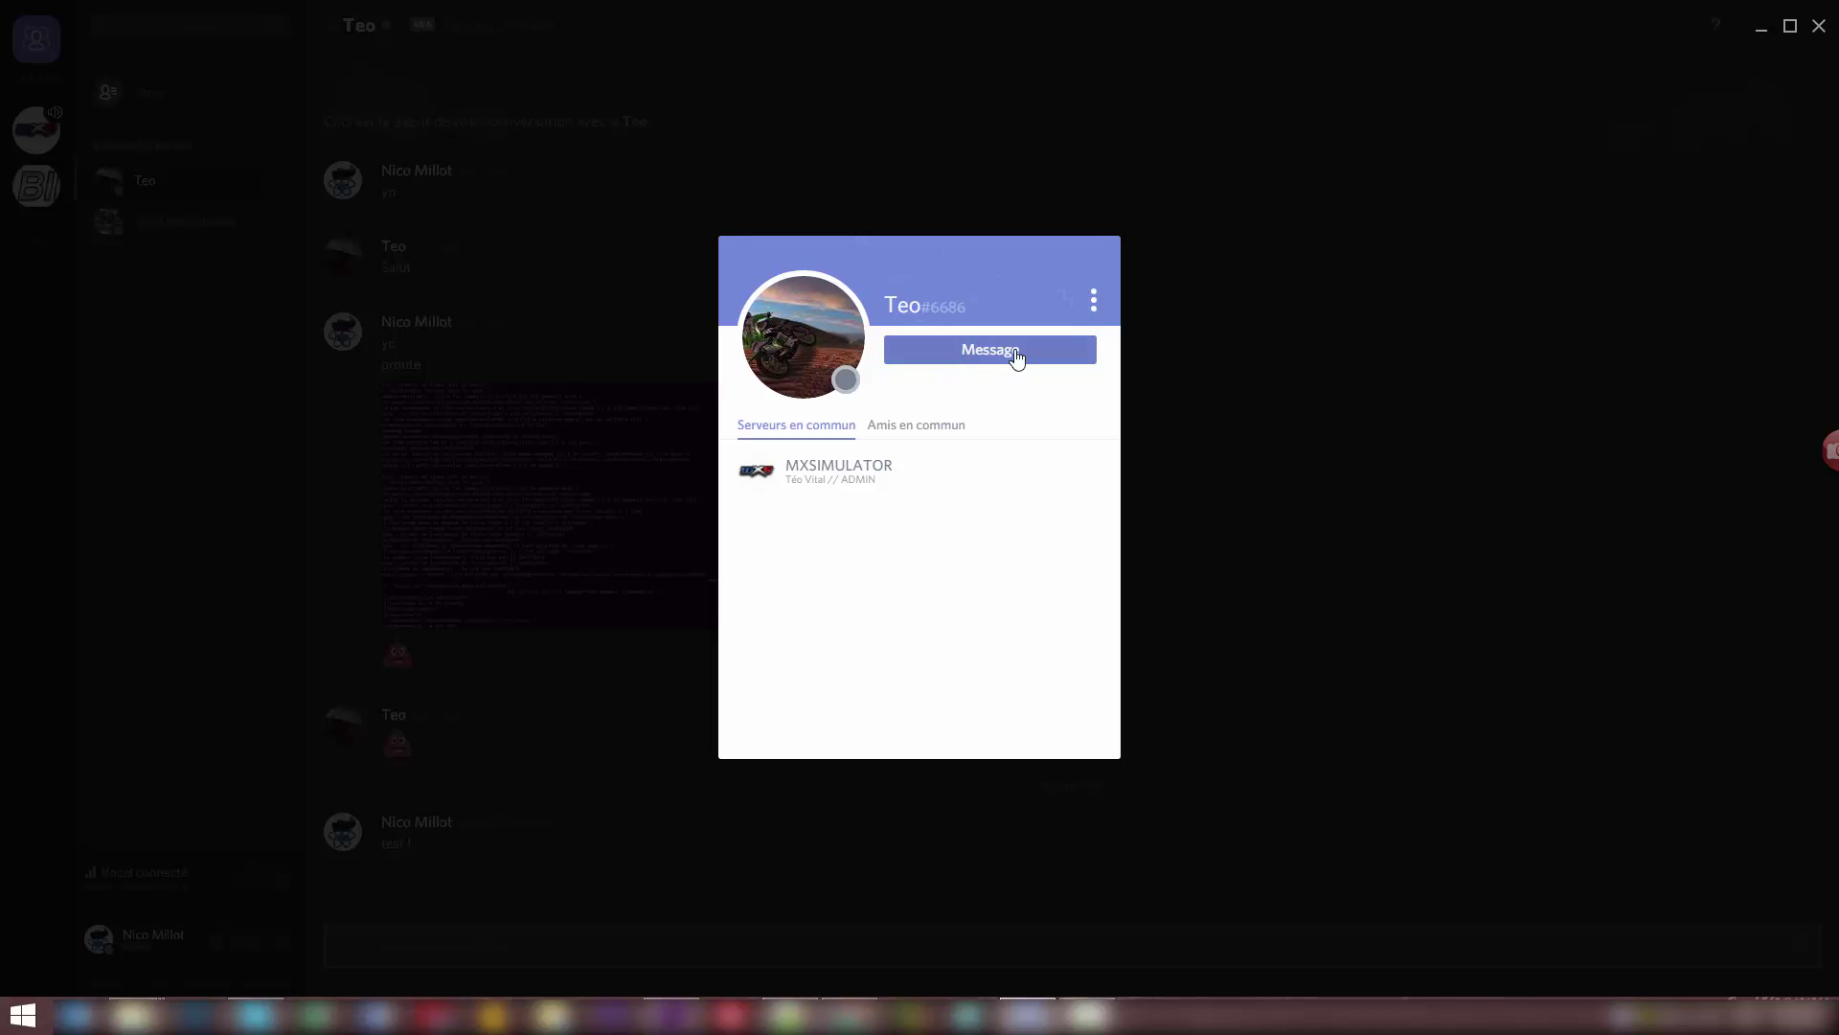
{"action": "left_click", "coordinate": [1093, 305]}
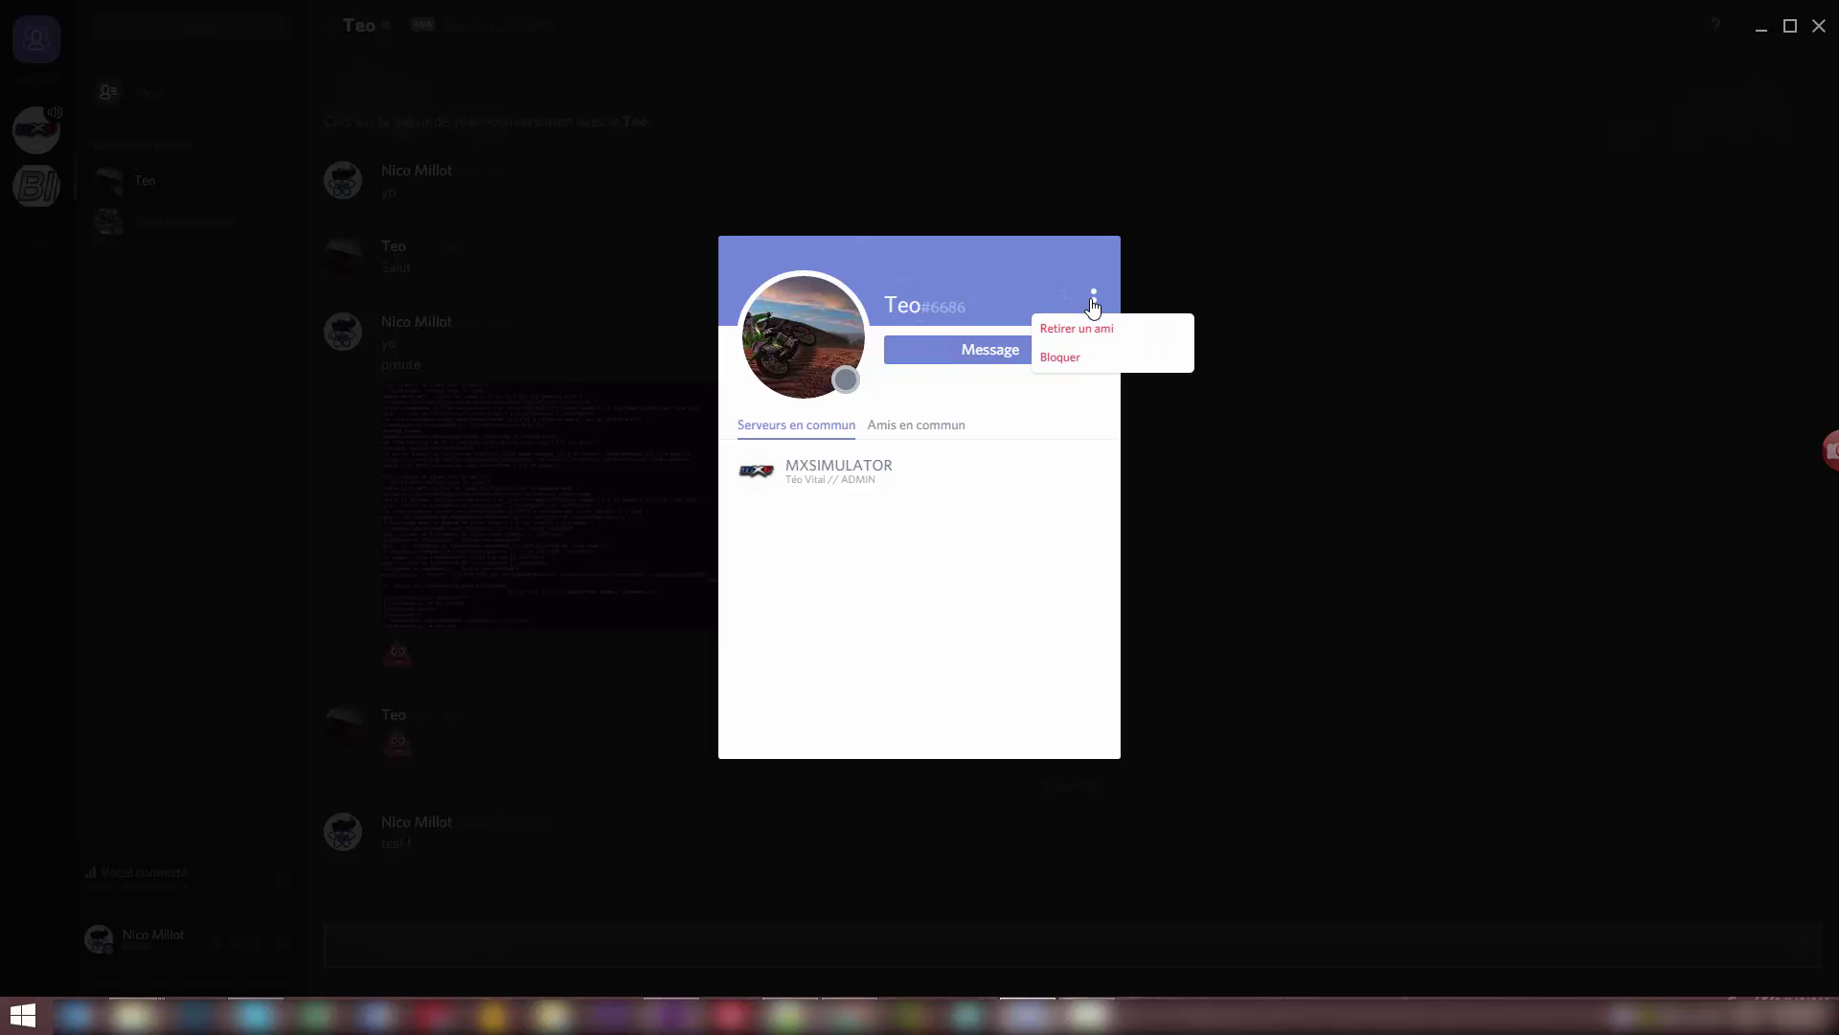
Close the friend's profile and add the note "Ce mec est à bannir..." to that contact.
{"action": "left_click", "coordinate": [494, 345]}
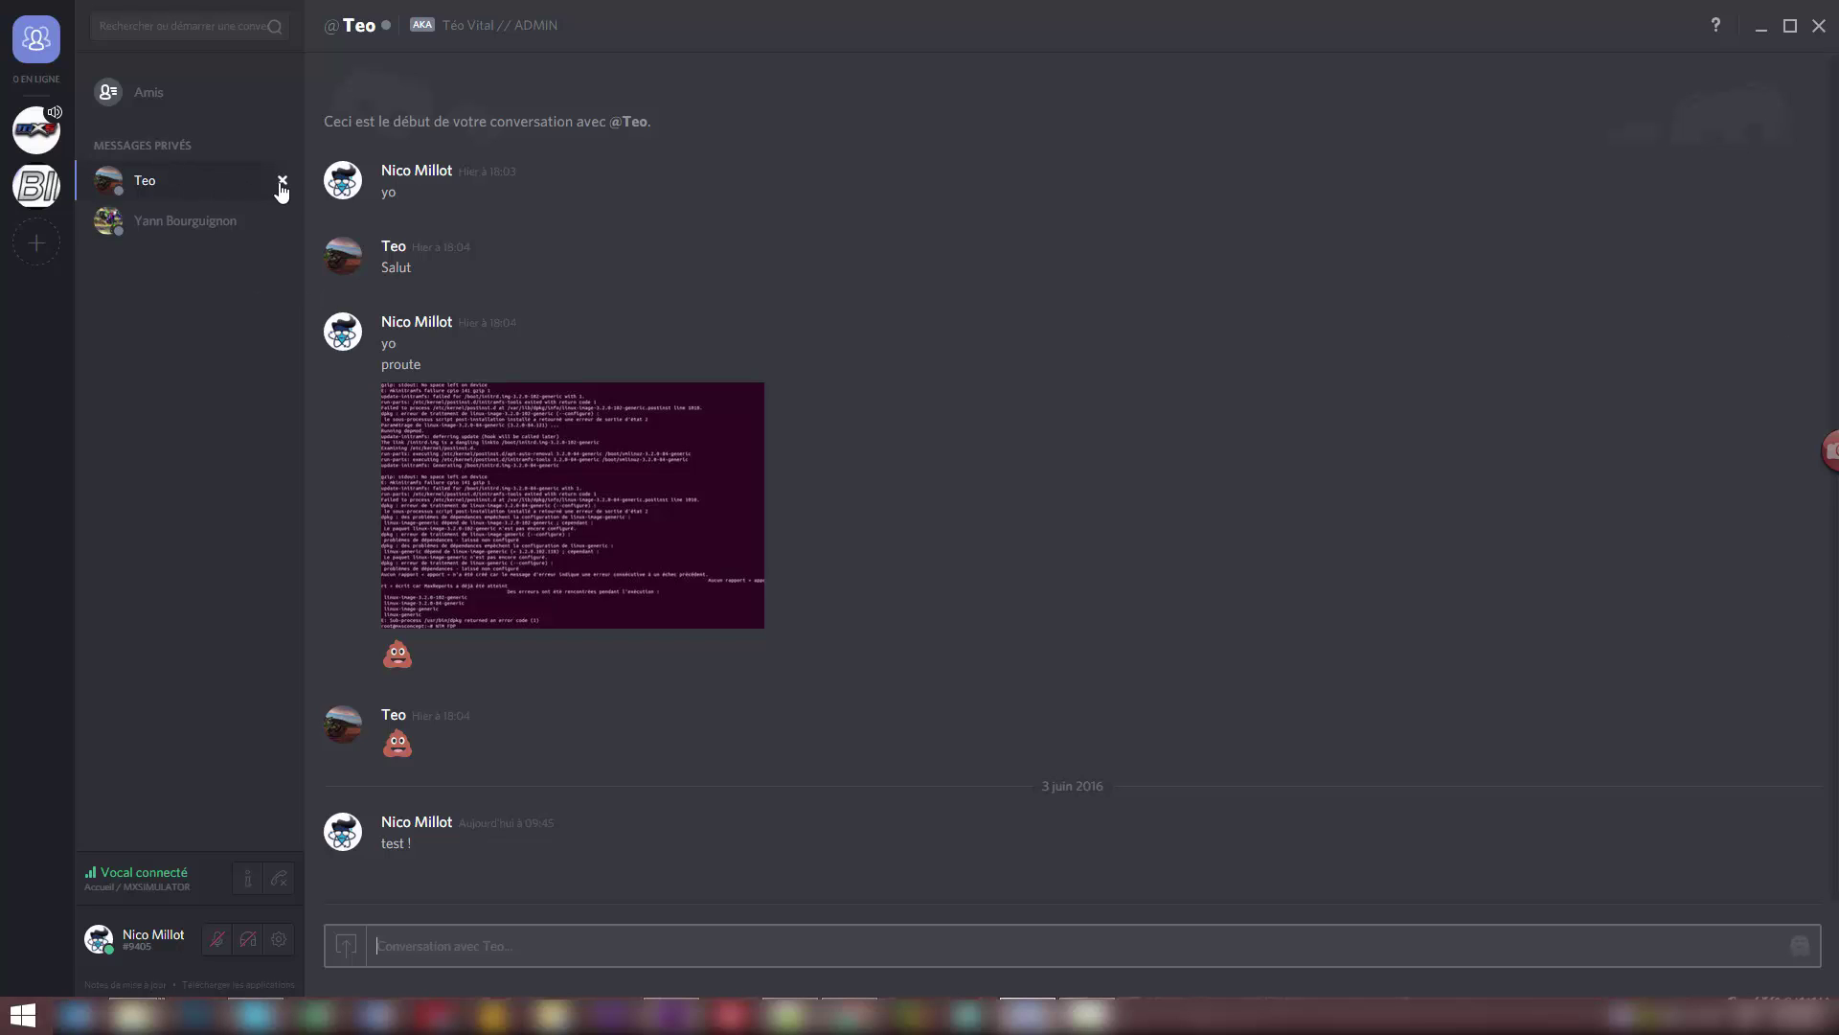
{"action": "right_click", "coordinate": [195, 197]}
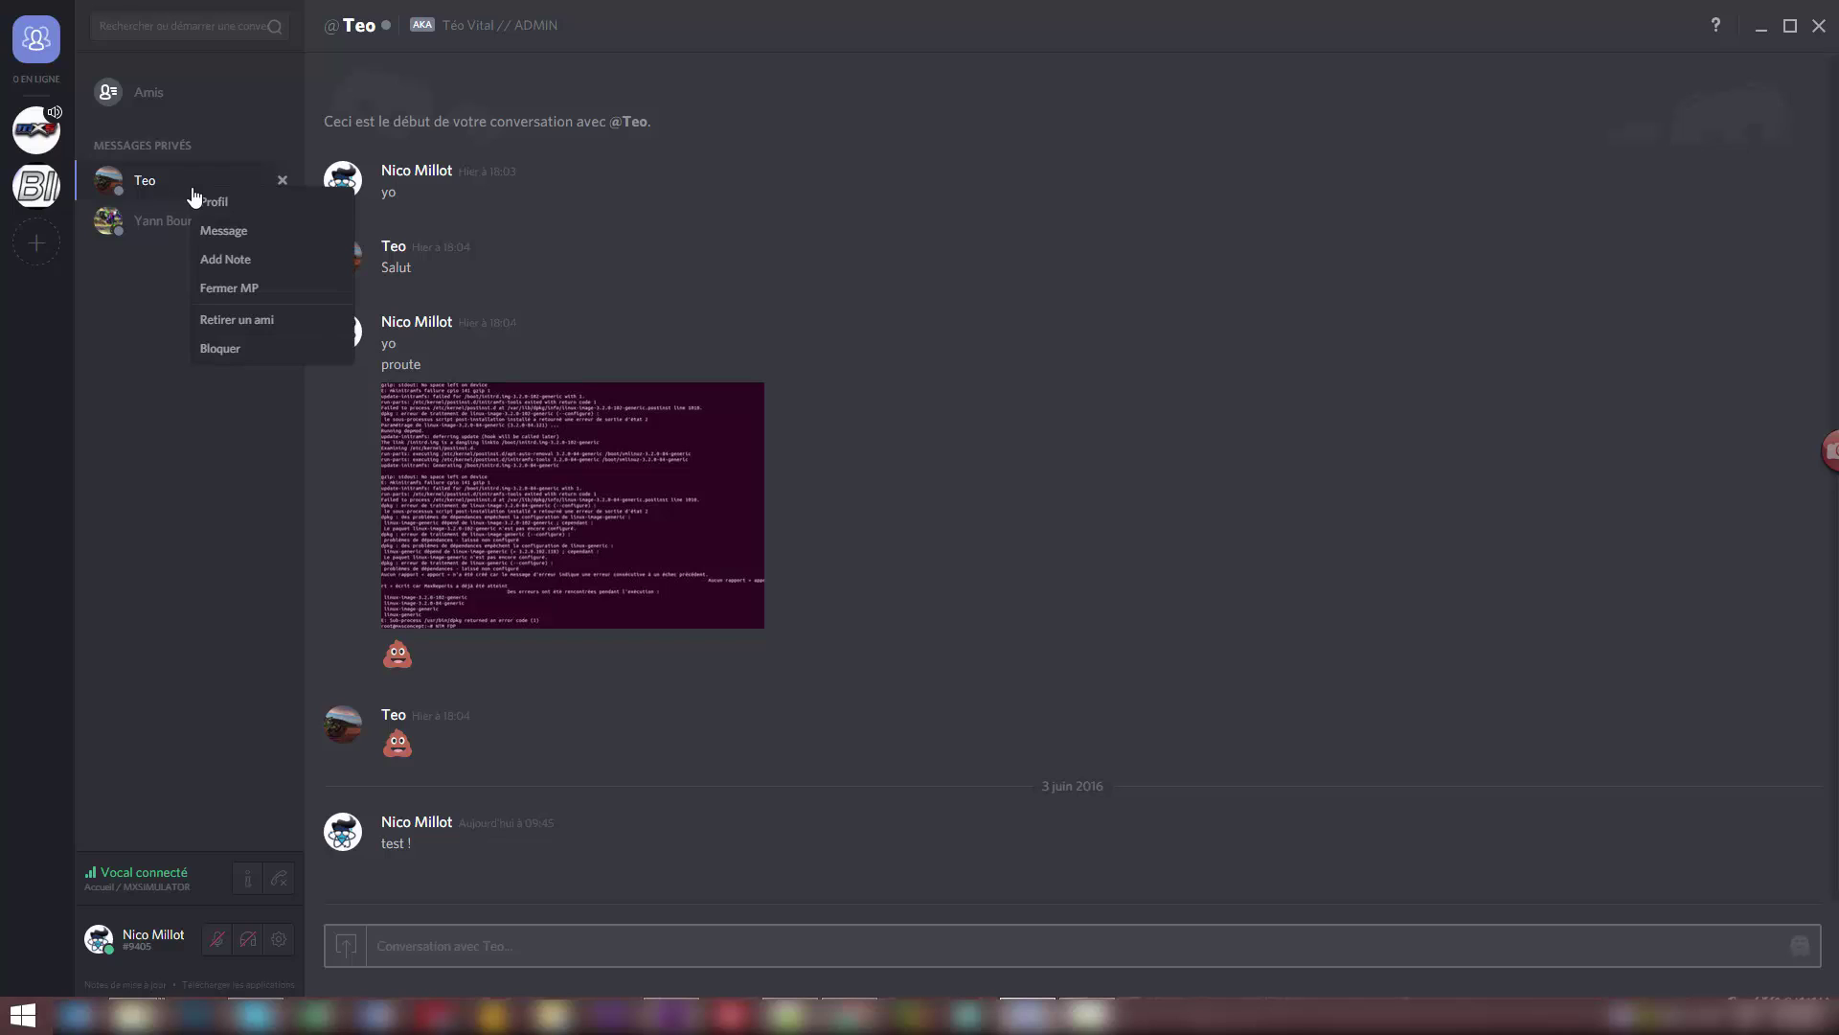
{"action": "left_click", "coordinate": [221, 260]}
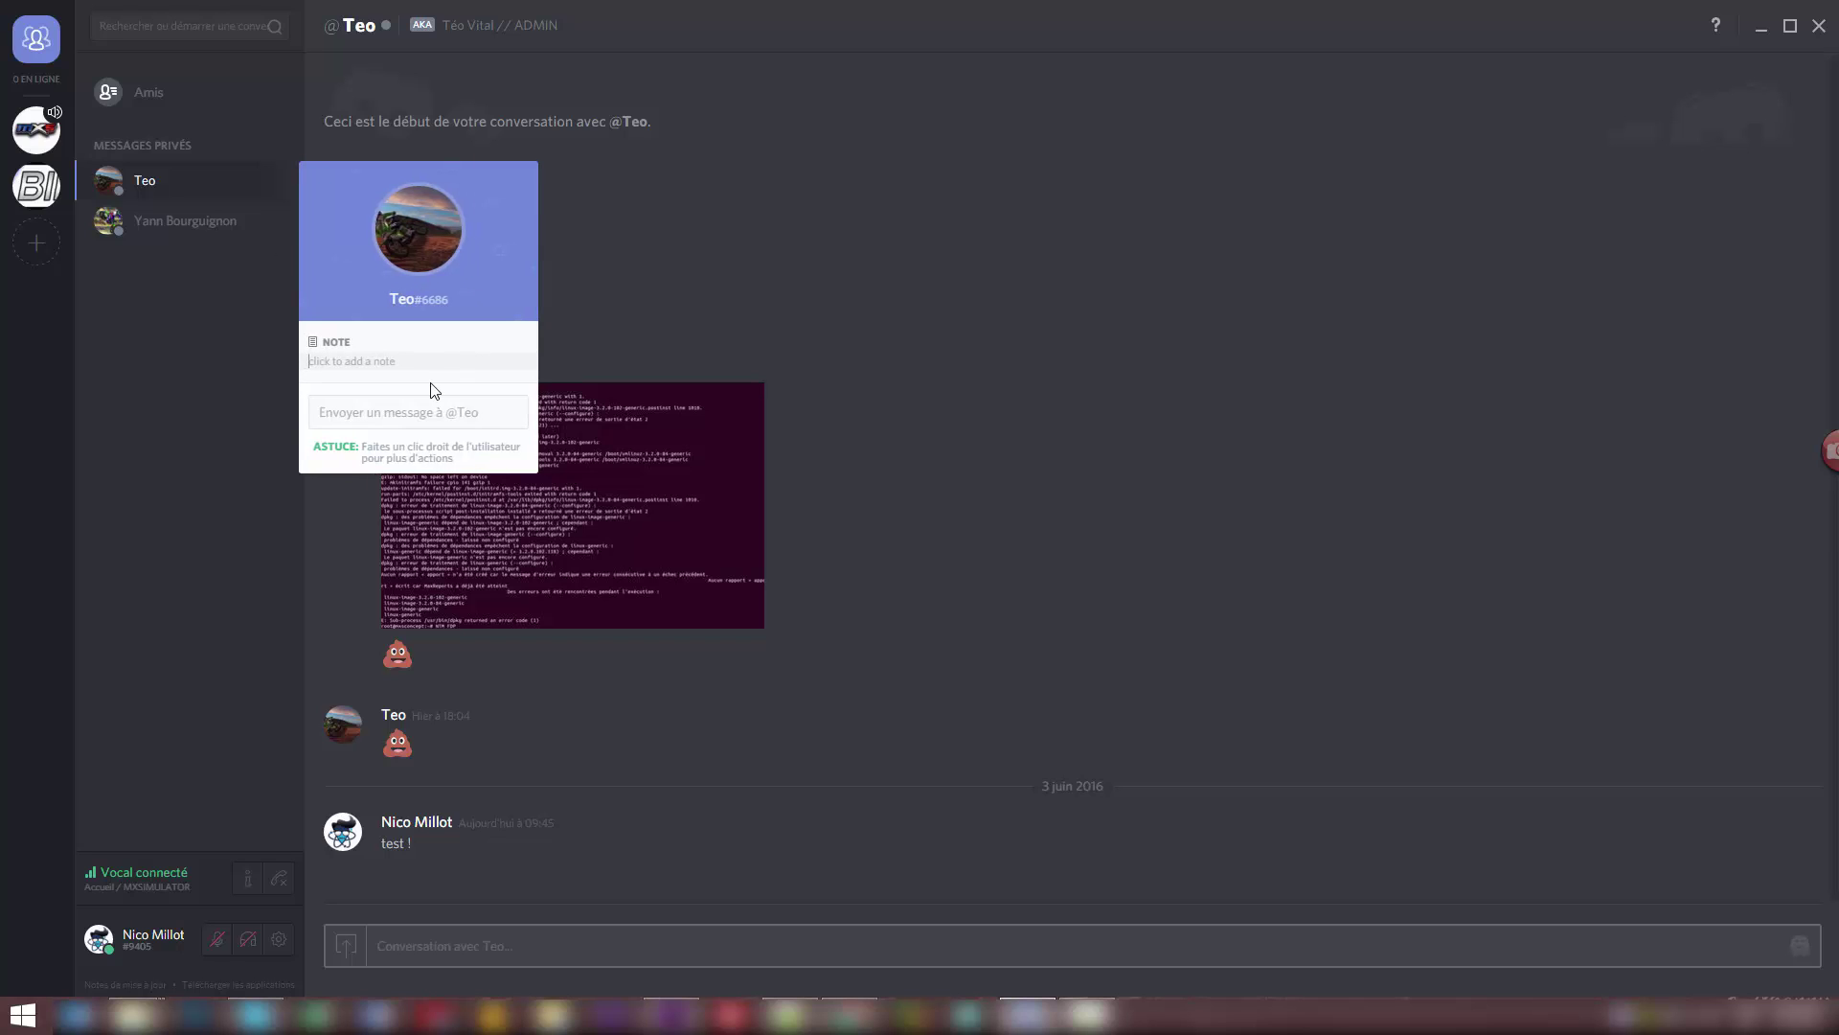
{"action": "type", "text": "Ce mec est à bannir..."}
{"action": "left_click", "coordinate": [250, 433]}
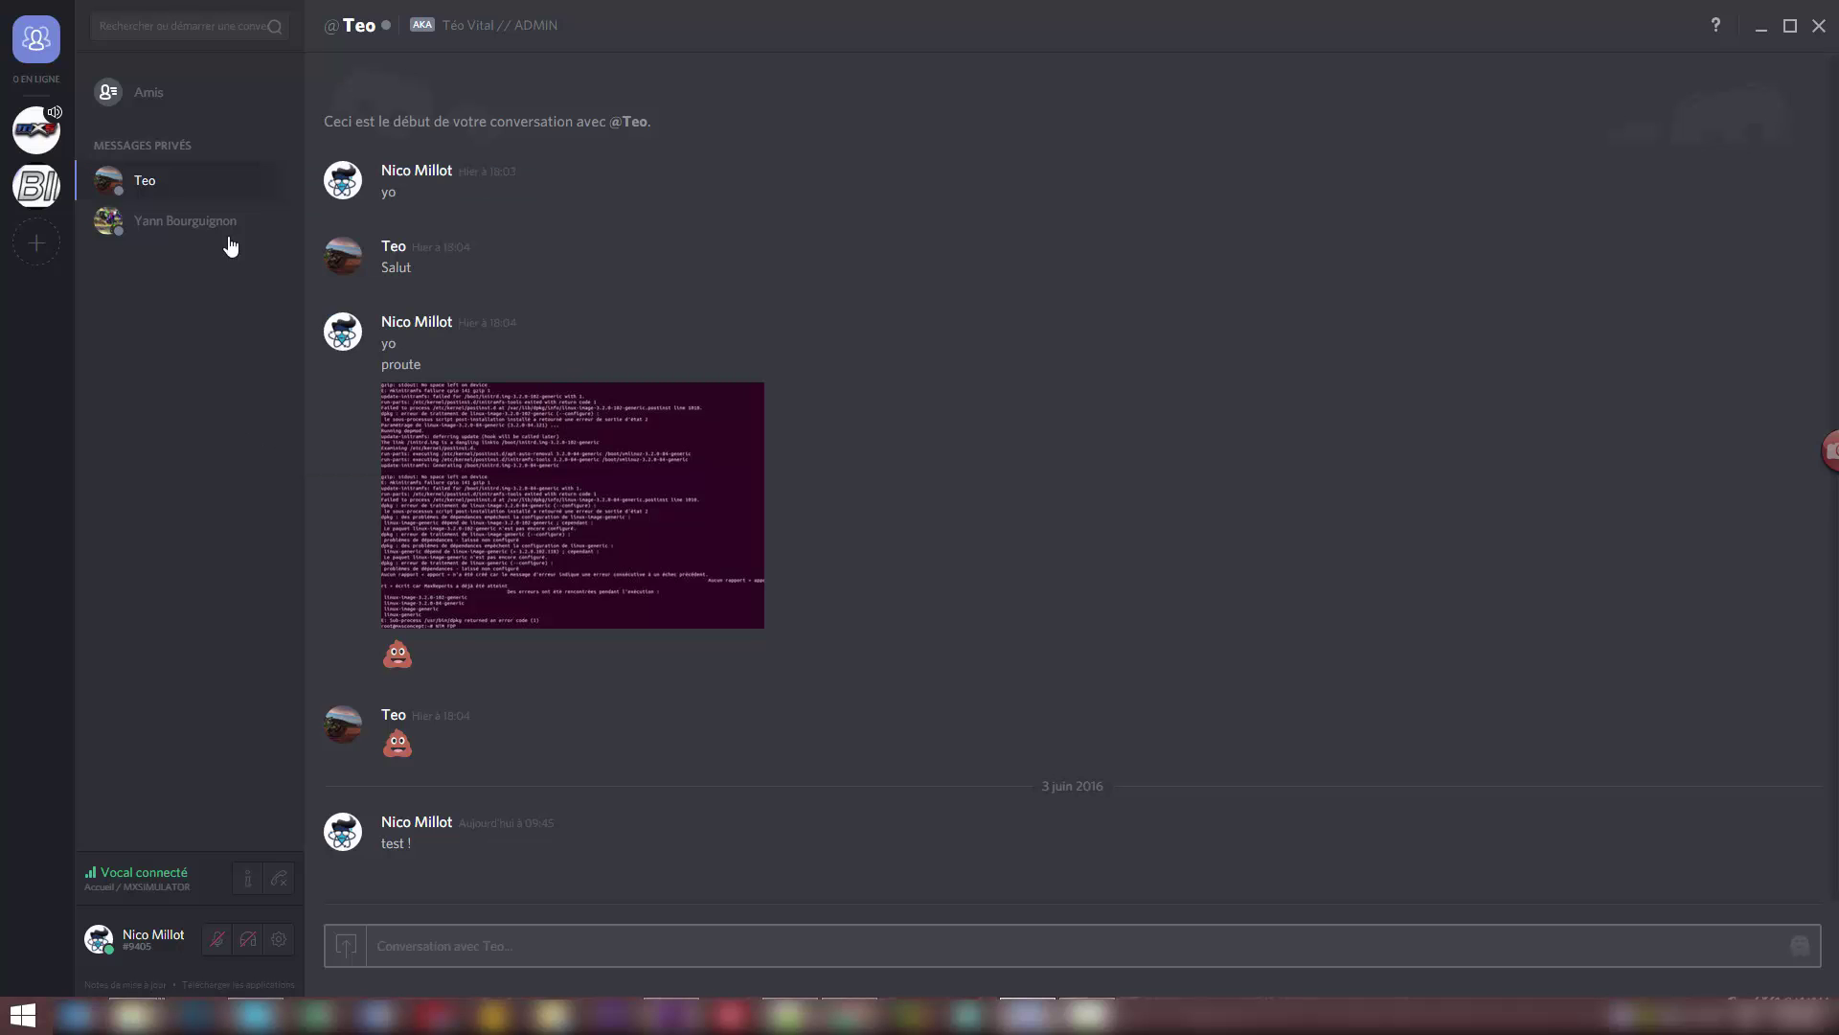
Open the same friend's profile again and view the list of friends in common.
{"action": "left_click", "coordinate": [193, 214]}
{"action": "left_click", "coordinate": [148, 180]}
{"action": "right_click", "coordinate": [152, 180]}
{"action": "left_click", "coordinate": [174, 198]}
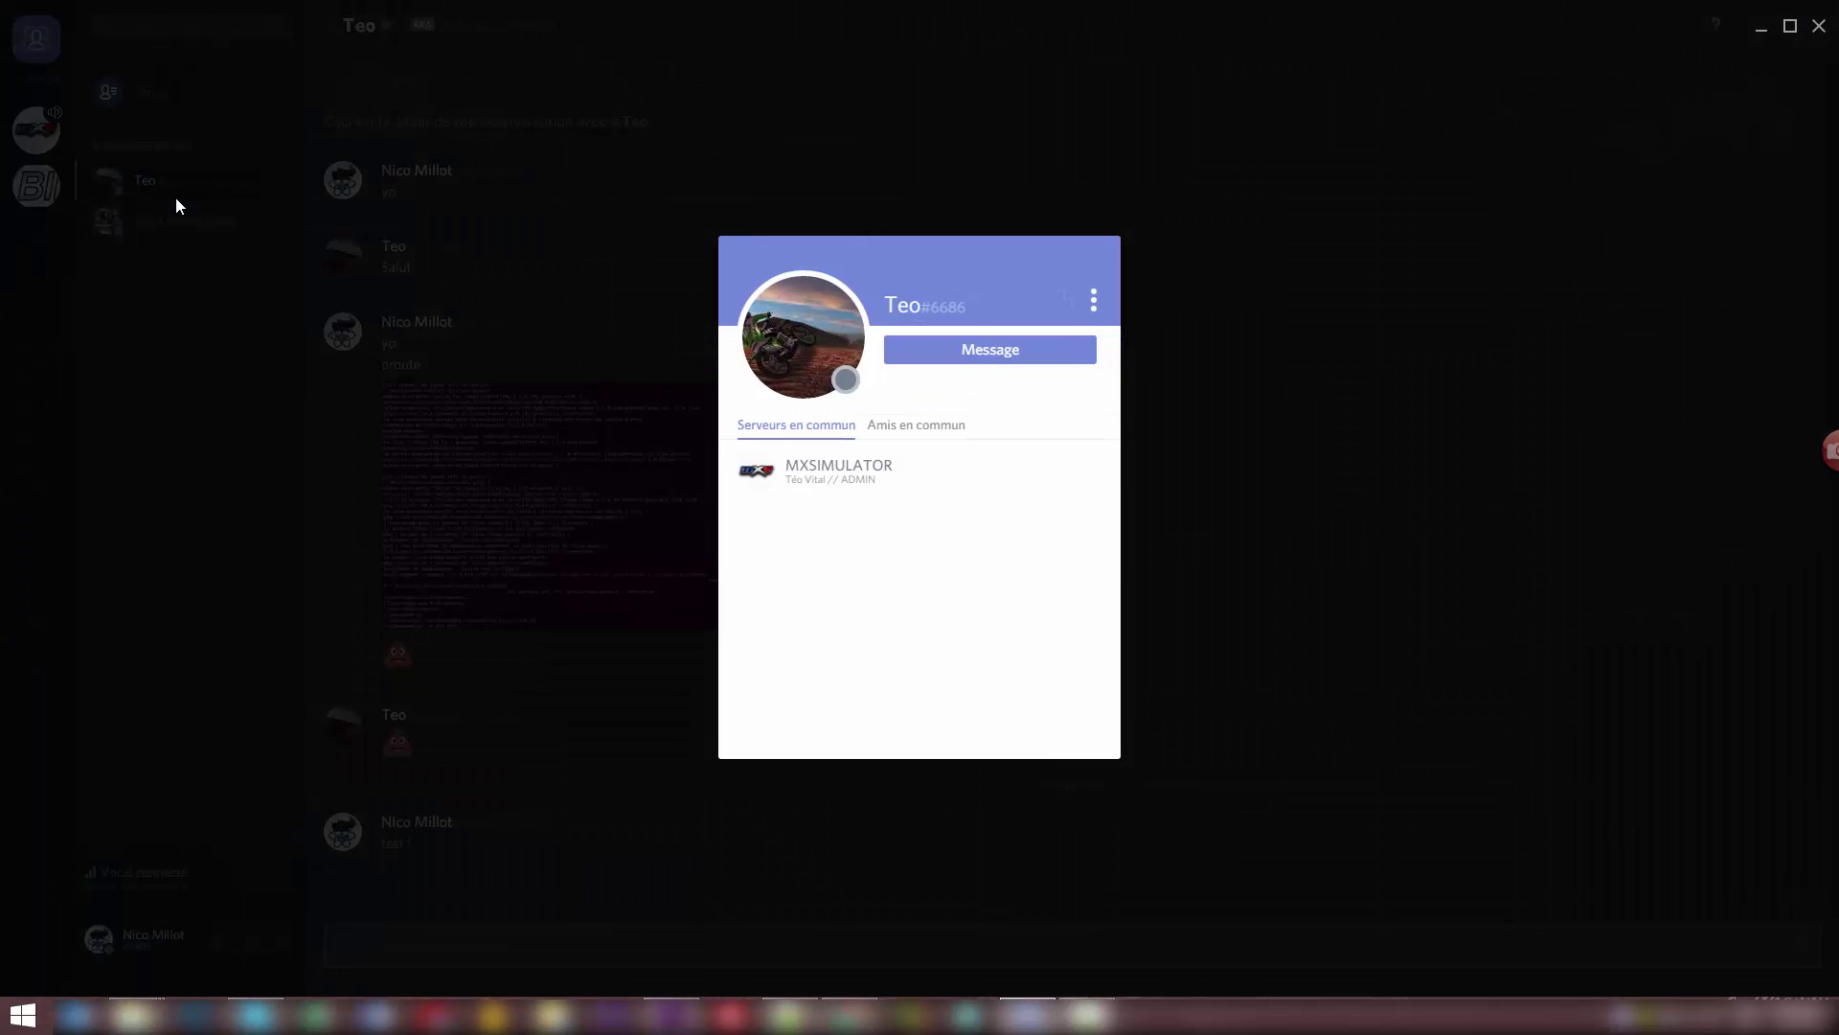
{"action": "left_click", "coordinate": [918, 427]}
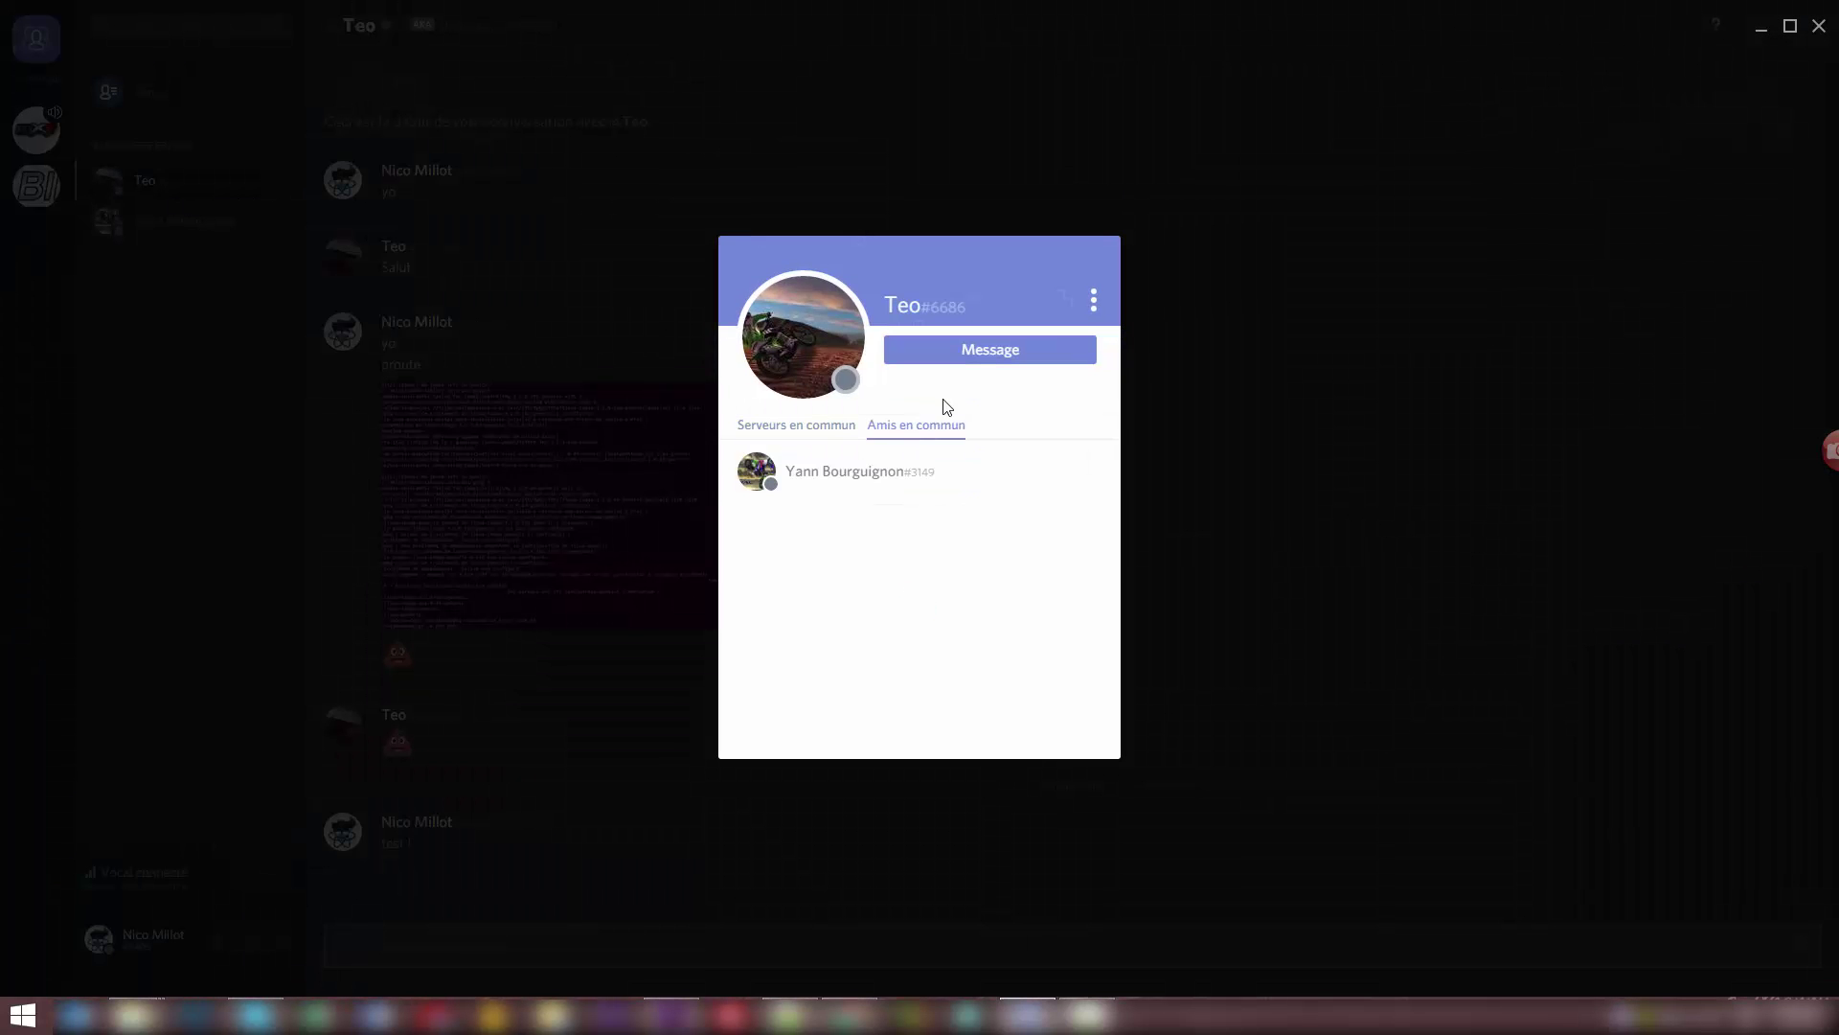
{"action": "left_click", "coordinate": [429, 413]}
Open the note saved on that friend for review and close it without editing.
{"action": "right_click", "coordinate": [149, 188]}
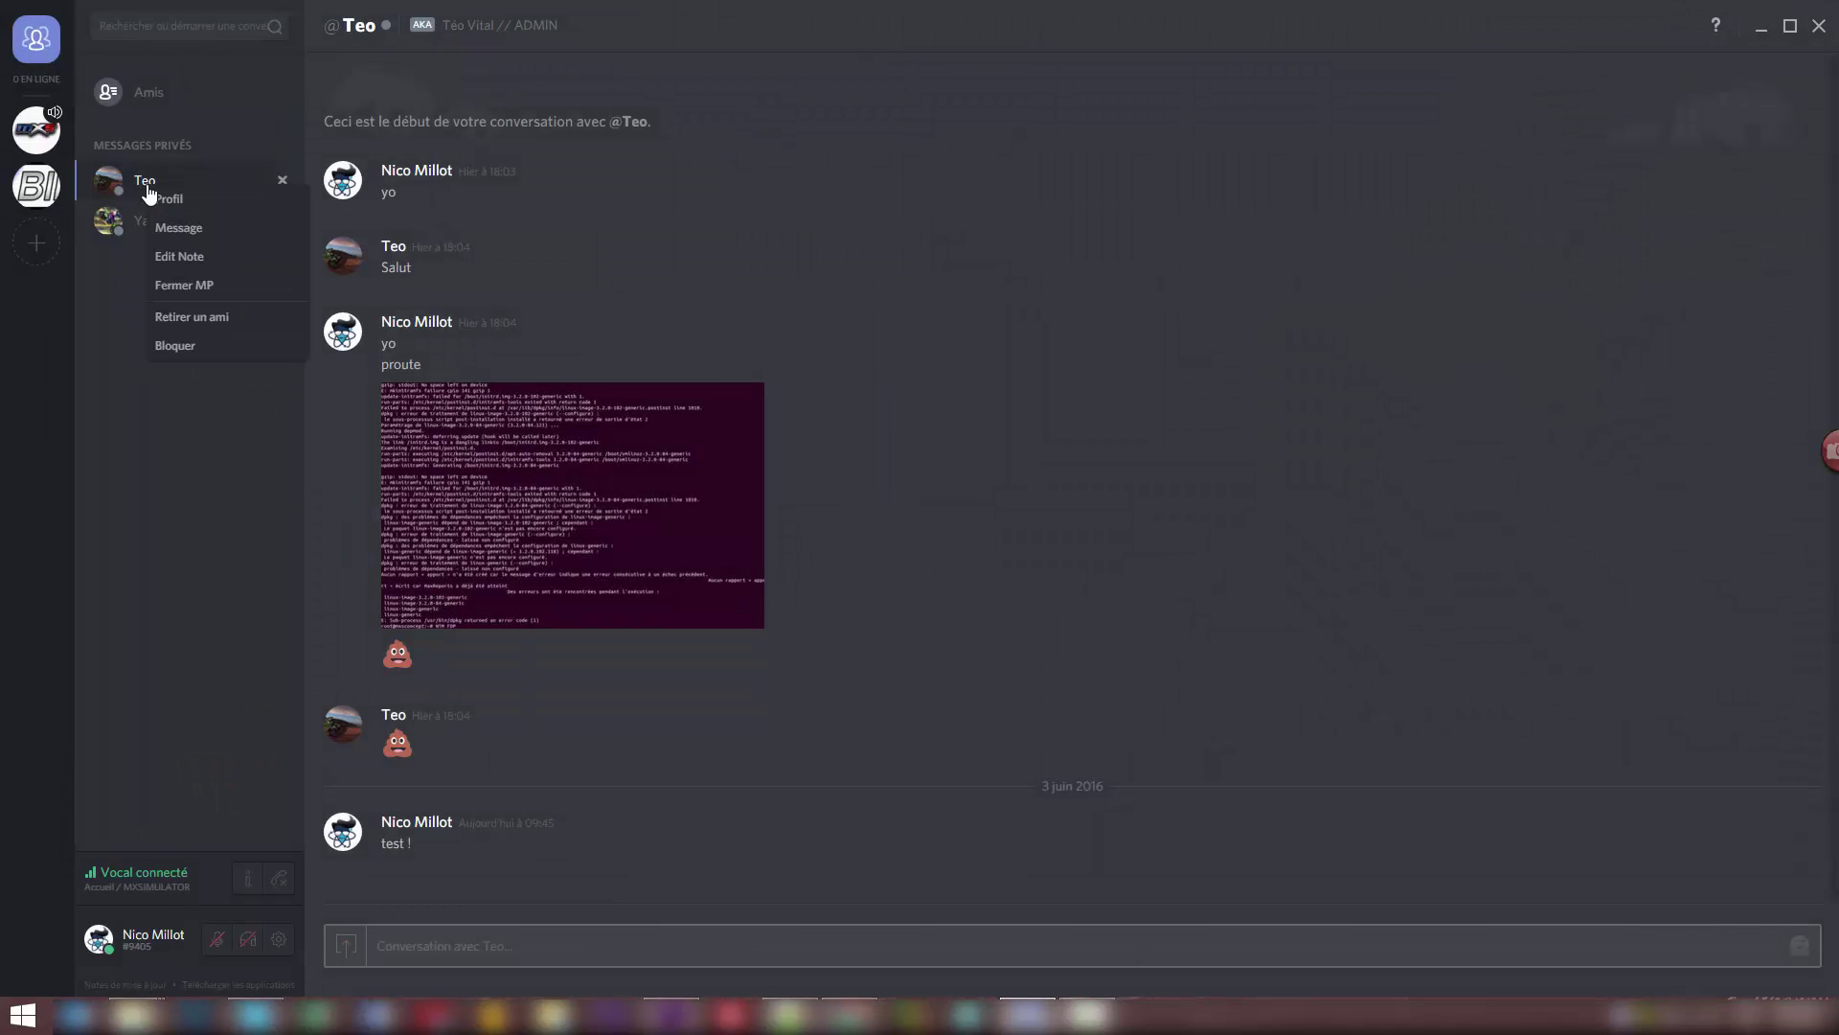
{"action": "left_click", "coordinate": [221, 255]}
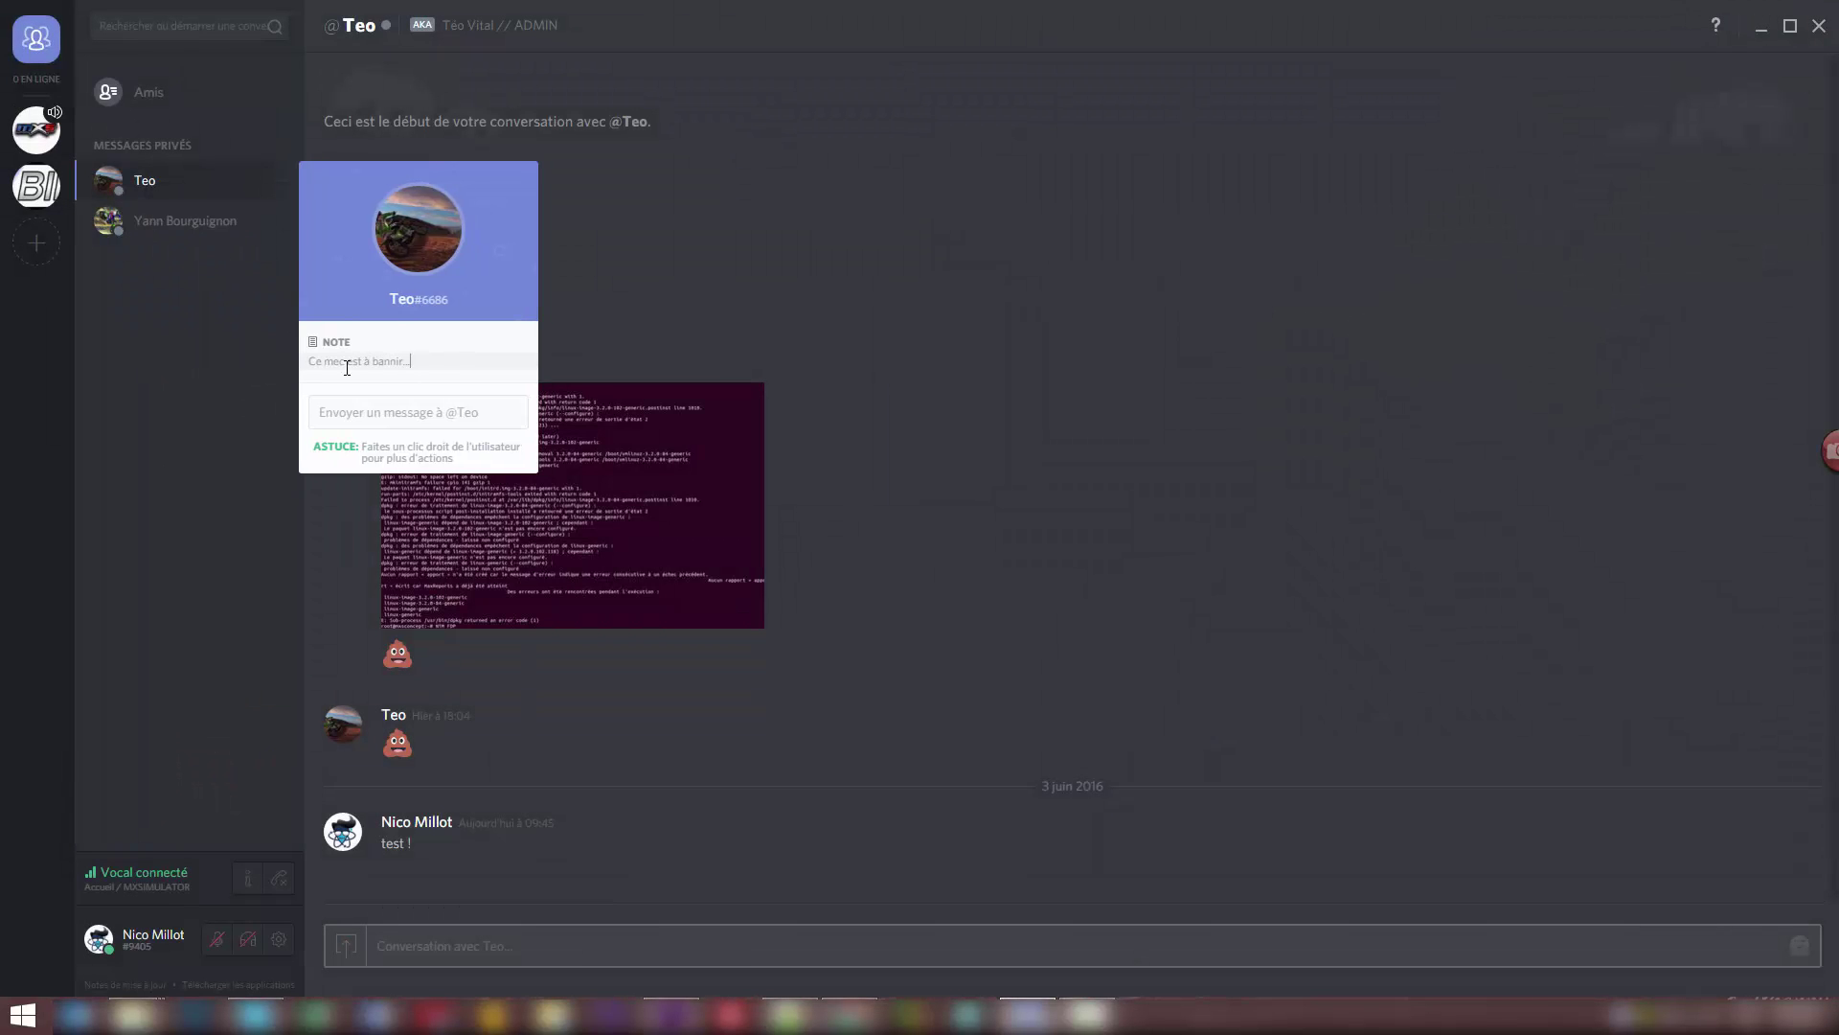
{"action": "left_click", "coordinate": [160, 406]}
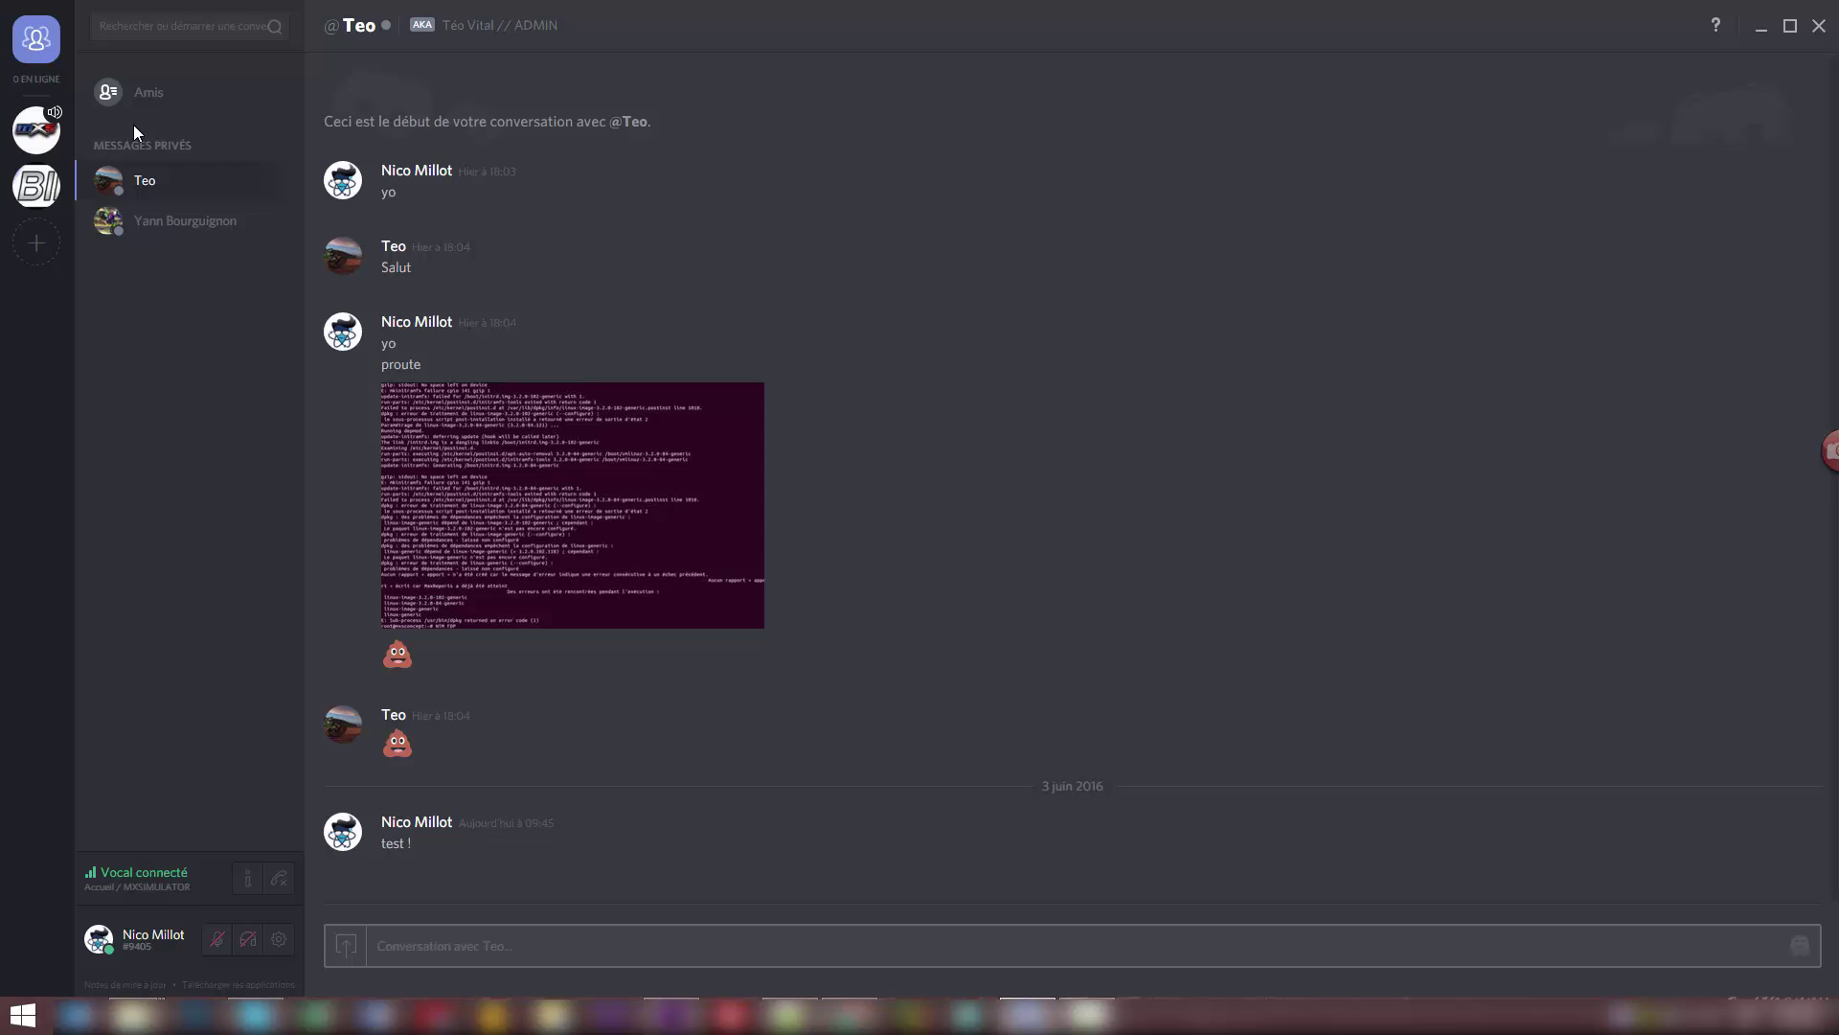
{"action": "left_click", "coordinate": [48, 126]}
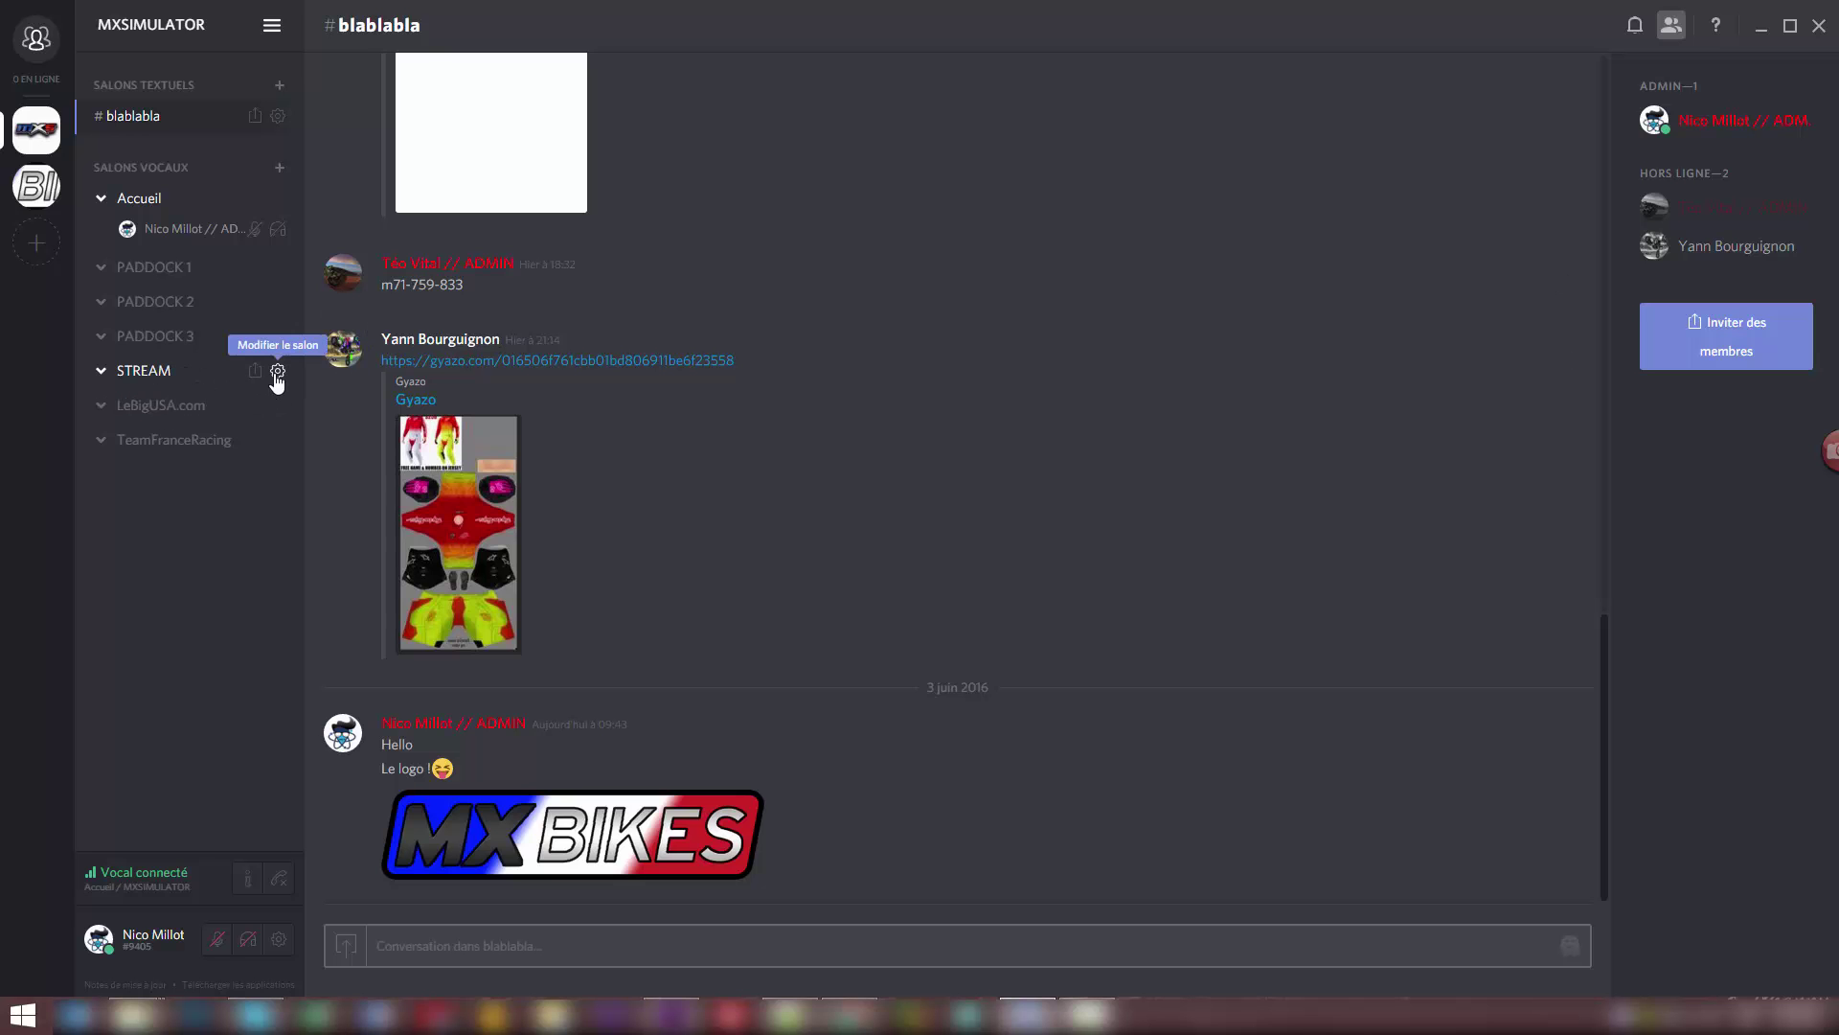
{"action": "left_click", "coordinate": [277, 373]}
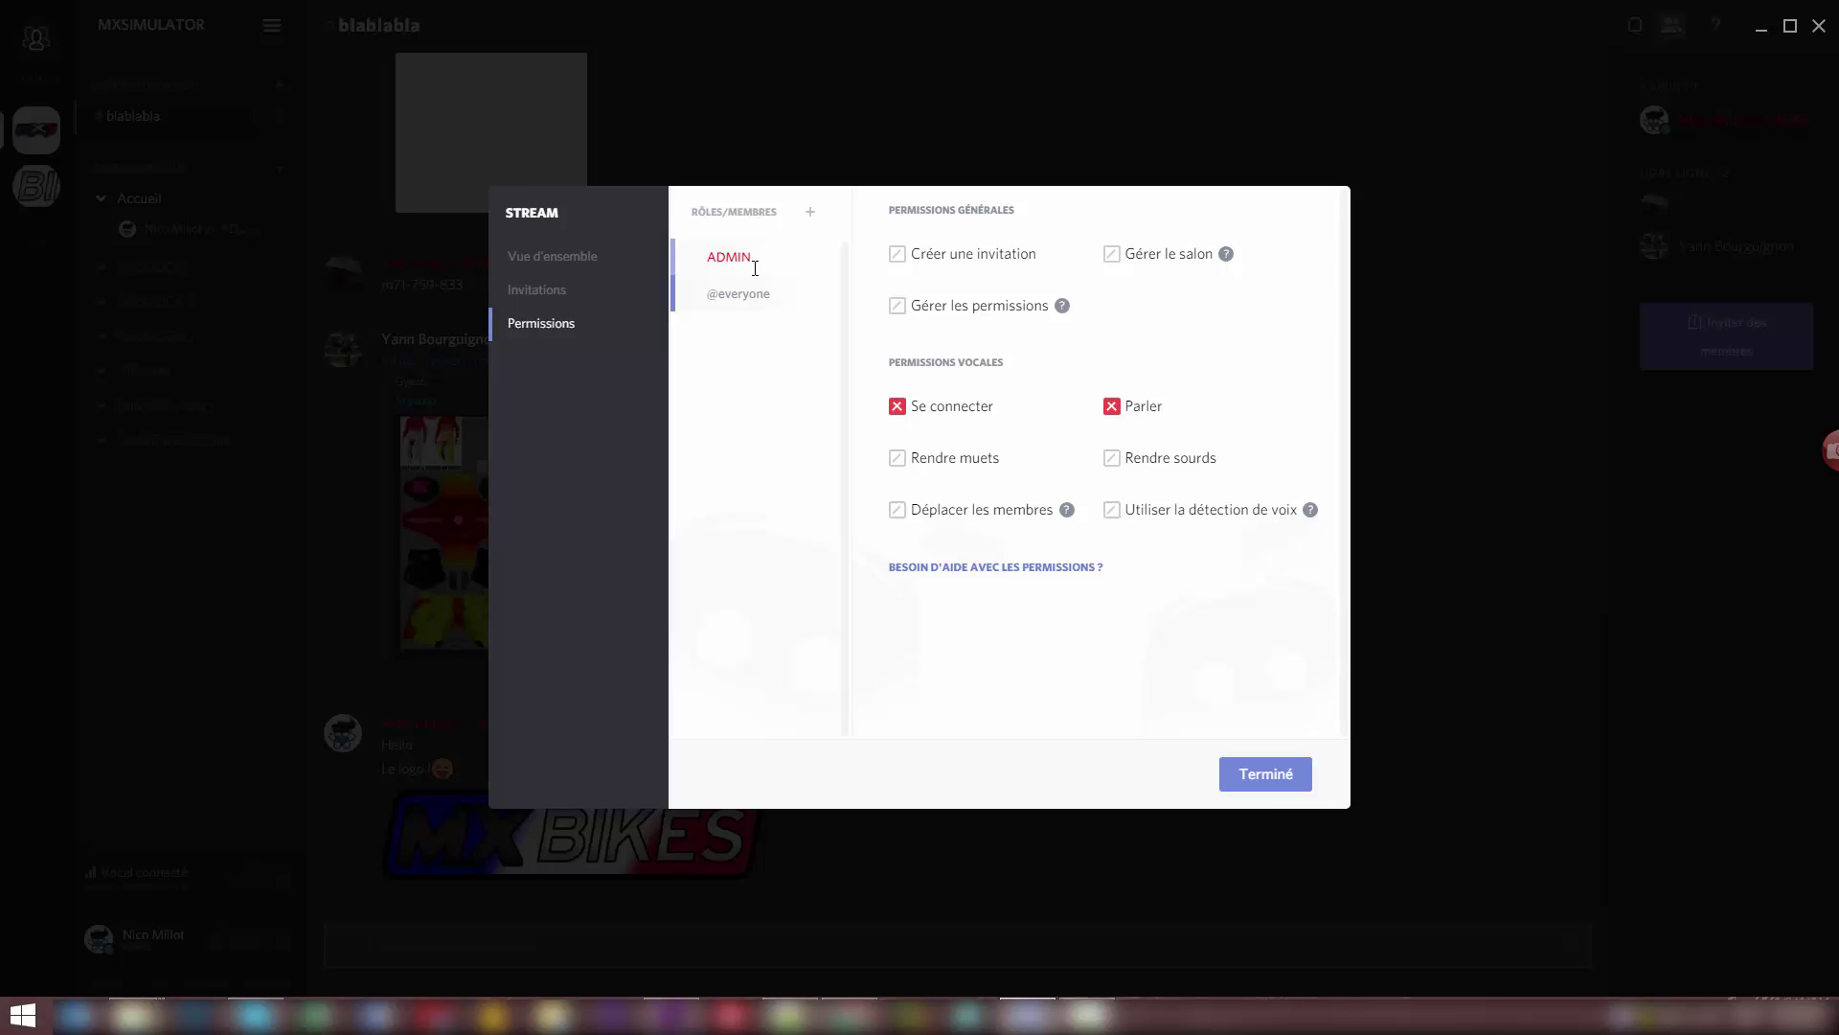
{"action": "left_click", "coordinate": [1274, 776]}
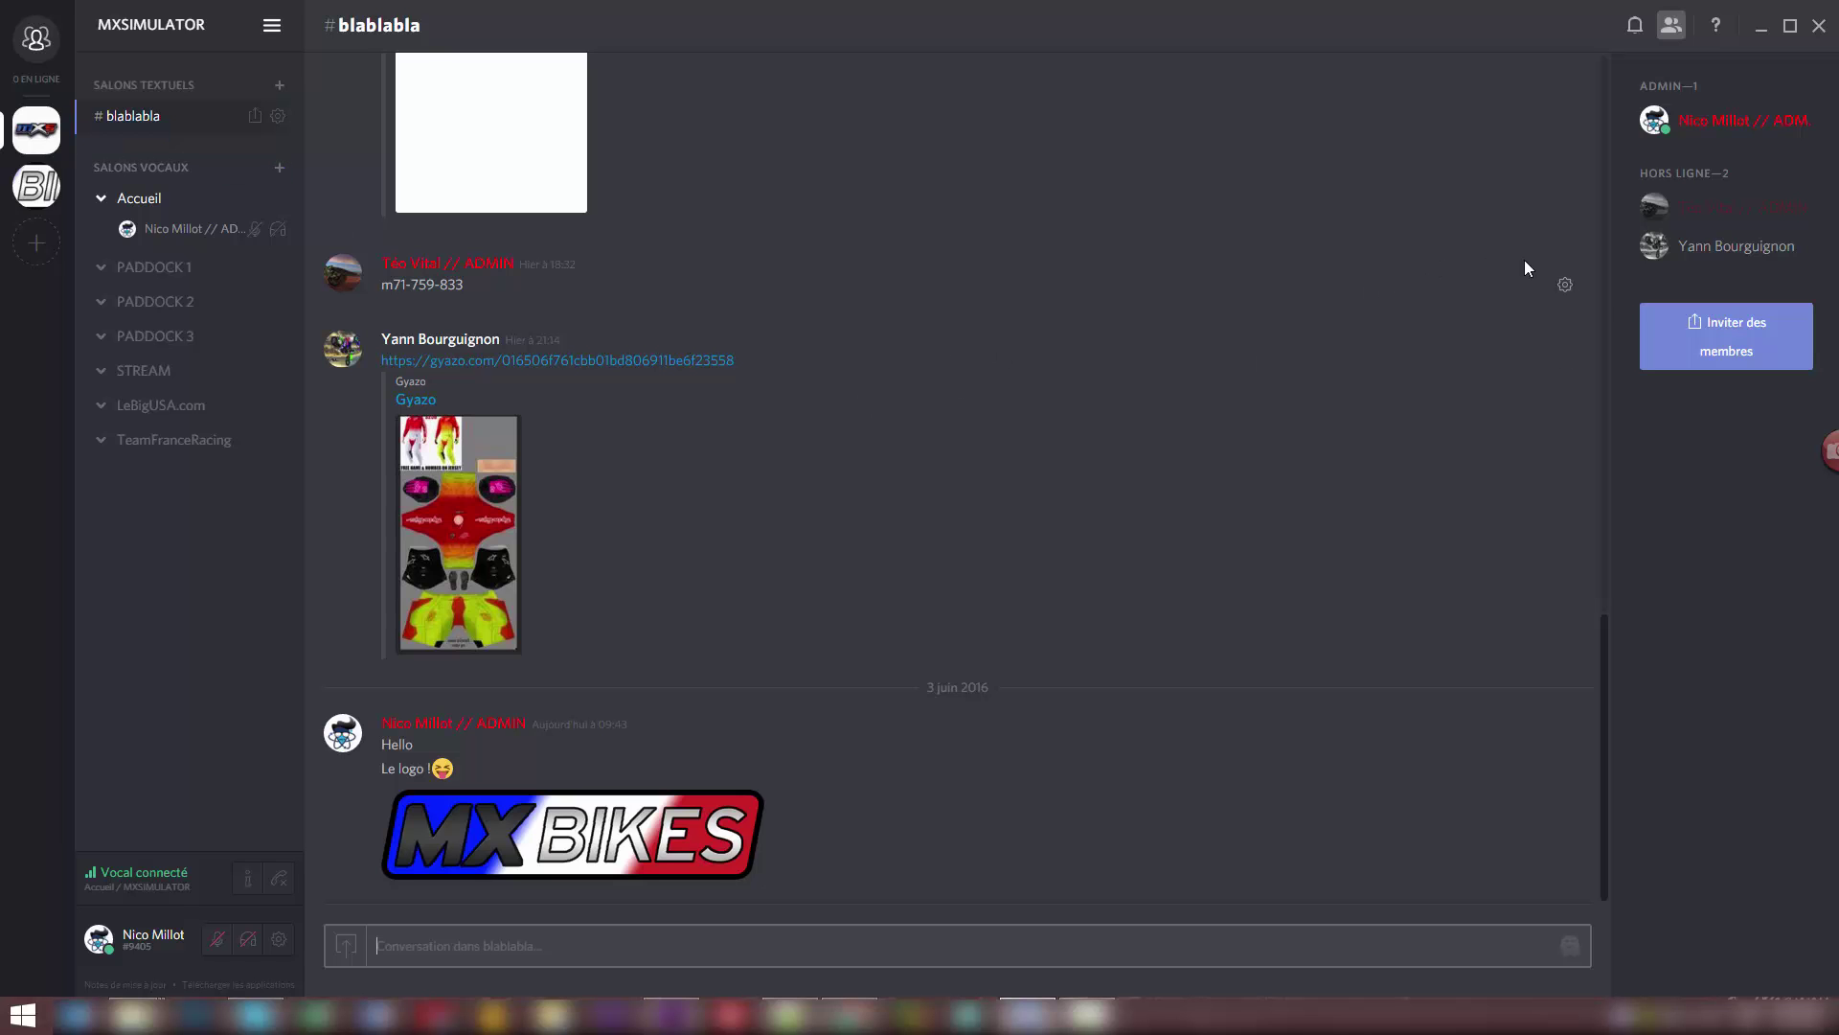
View the options for creating another server or joining one by invitation, and close the dialog.
{"action": "left_click", "coordinate": [37, 243]}
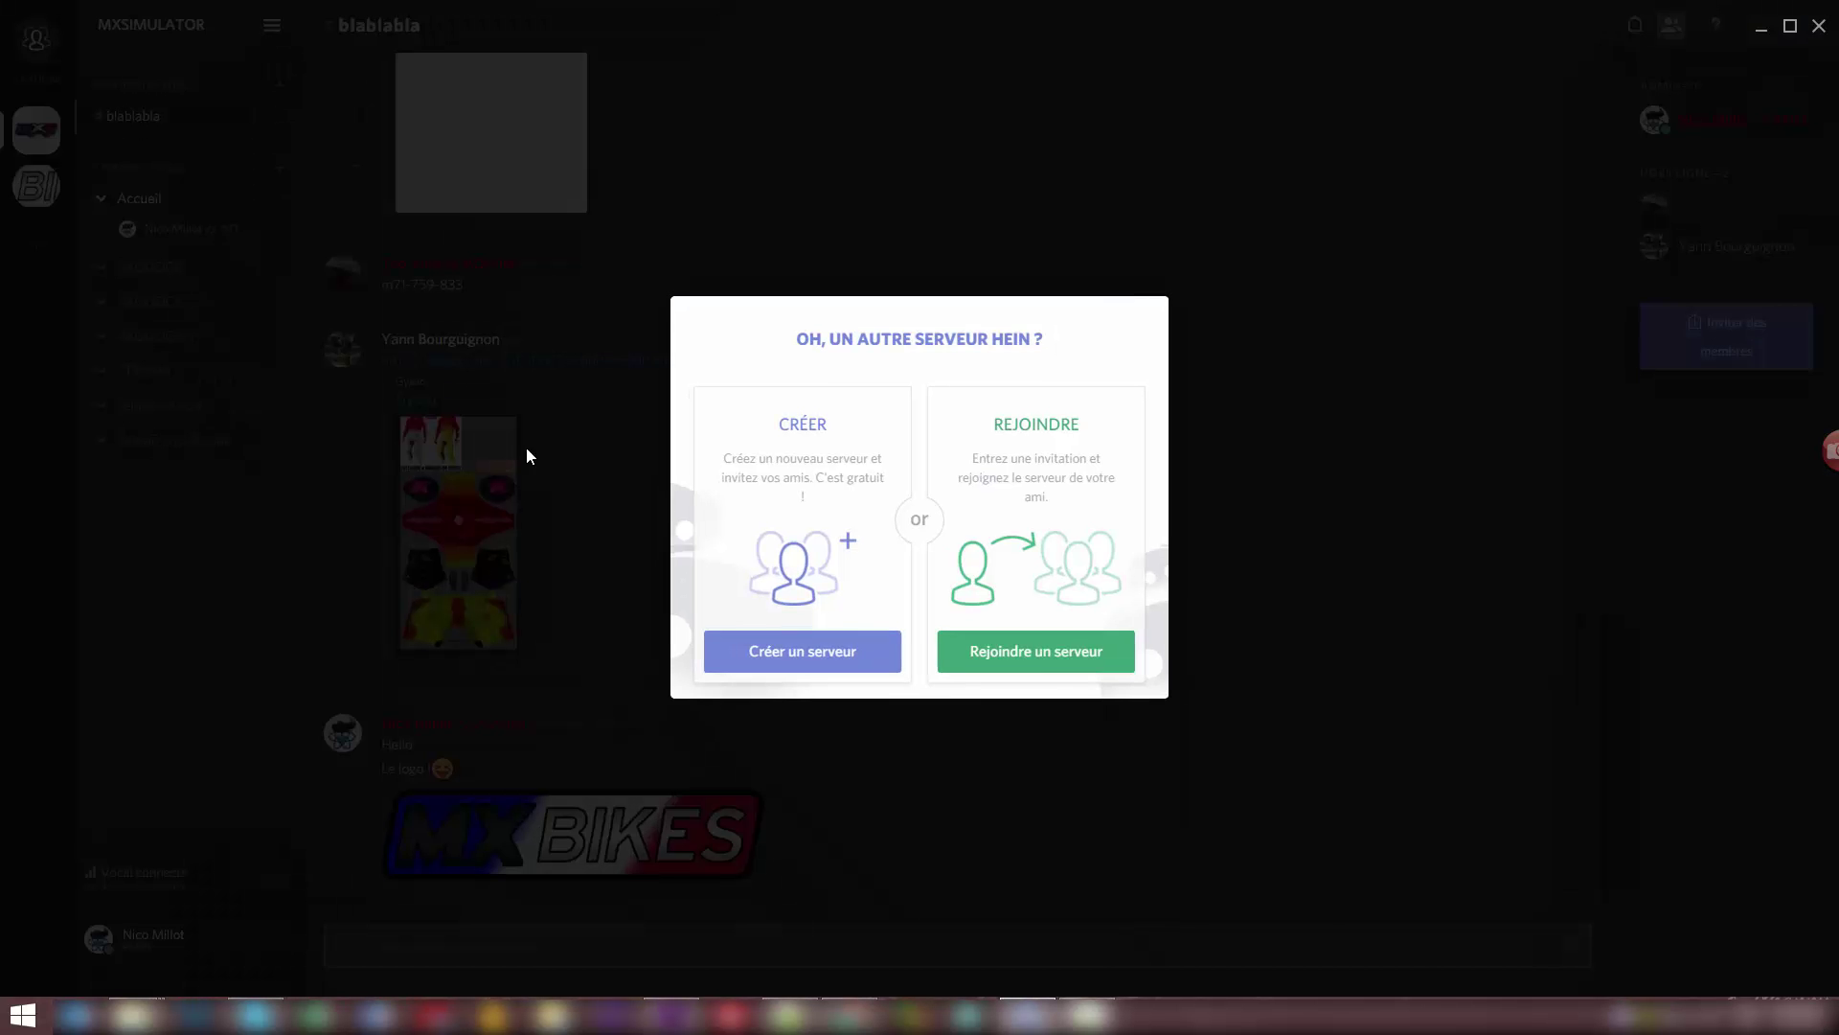
{"action": "left_click", "coordinate": [1057, 665]}
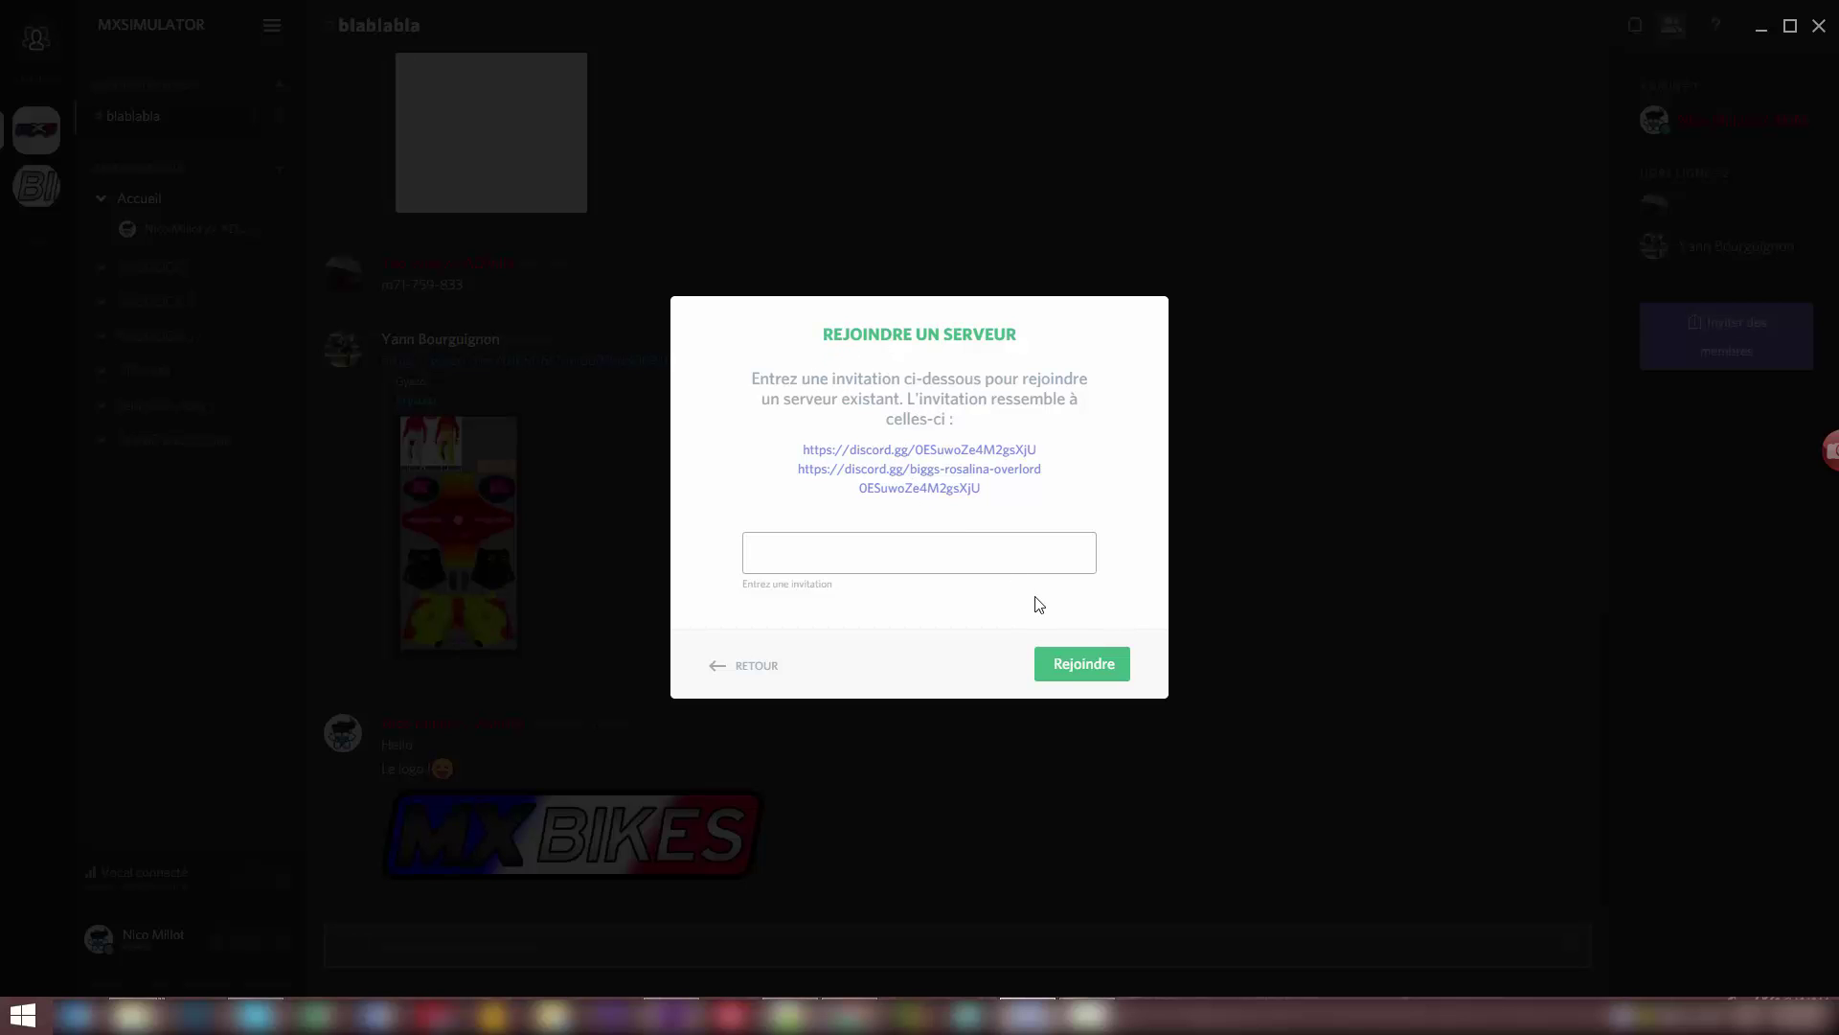
{"action": "left_click", "coordinate": [738, 672]}
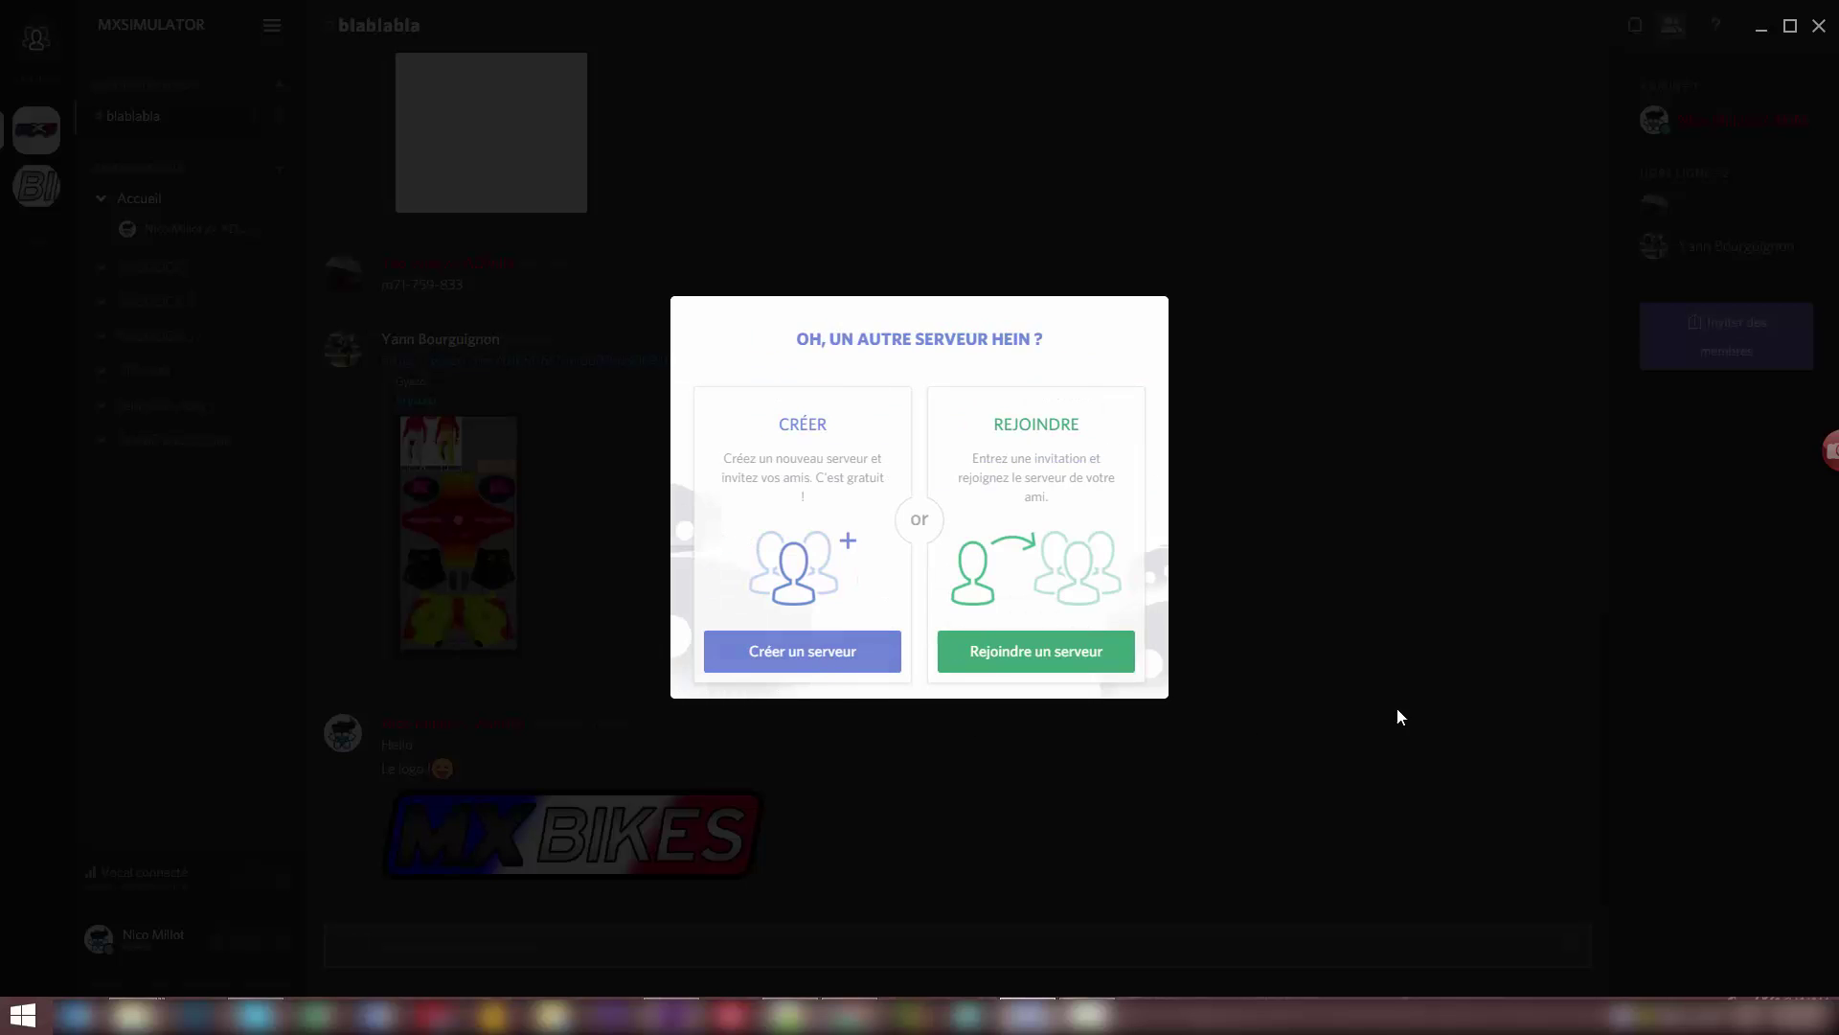
{"action": "left_click", "coordinate": [1437, 640]}
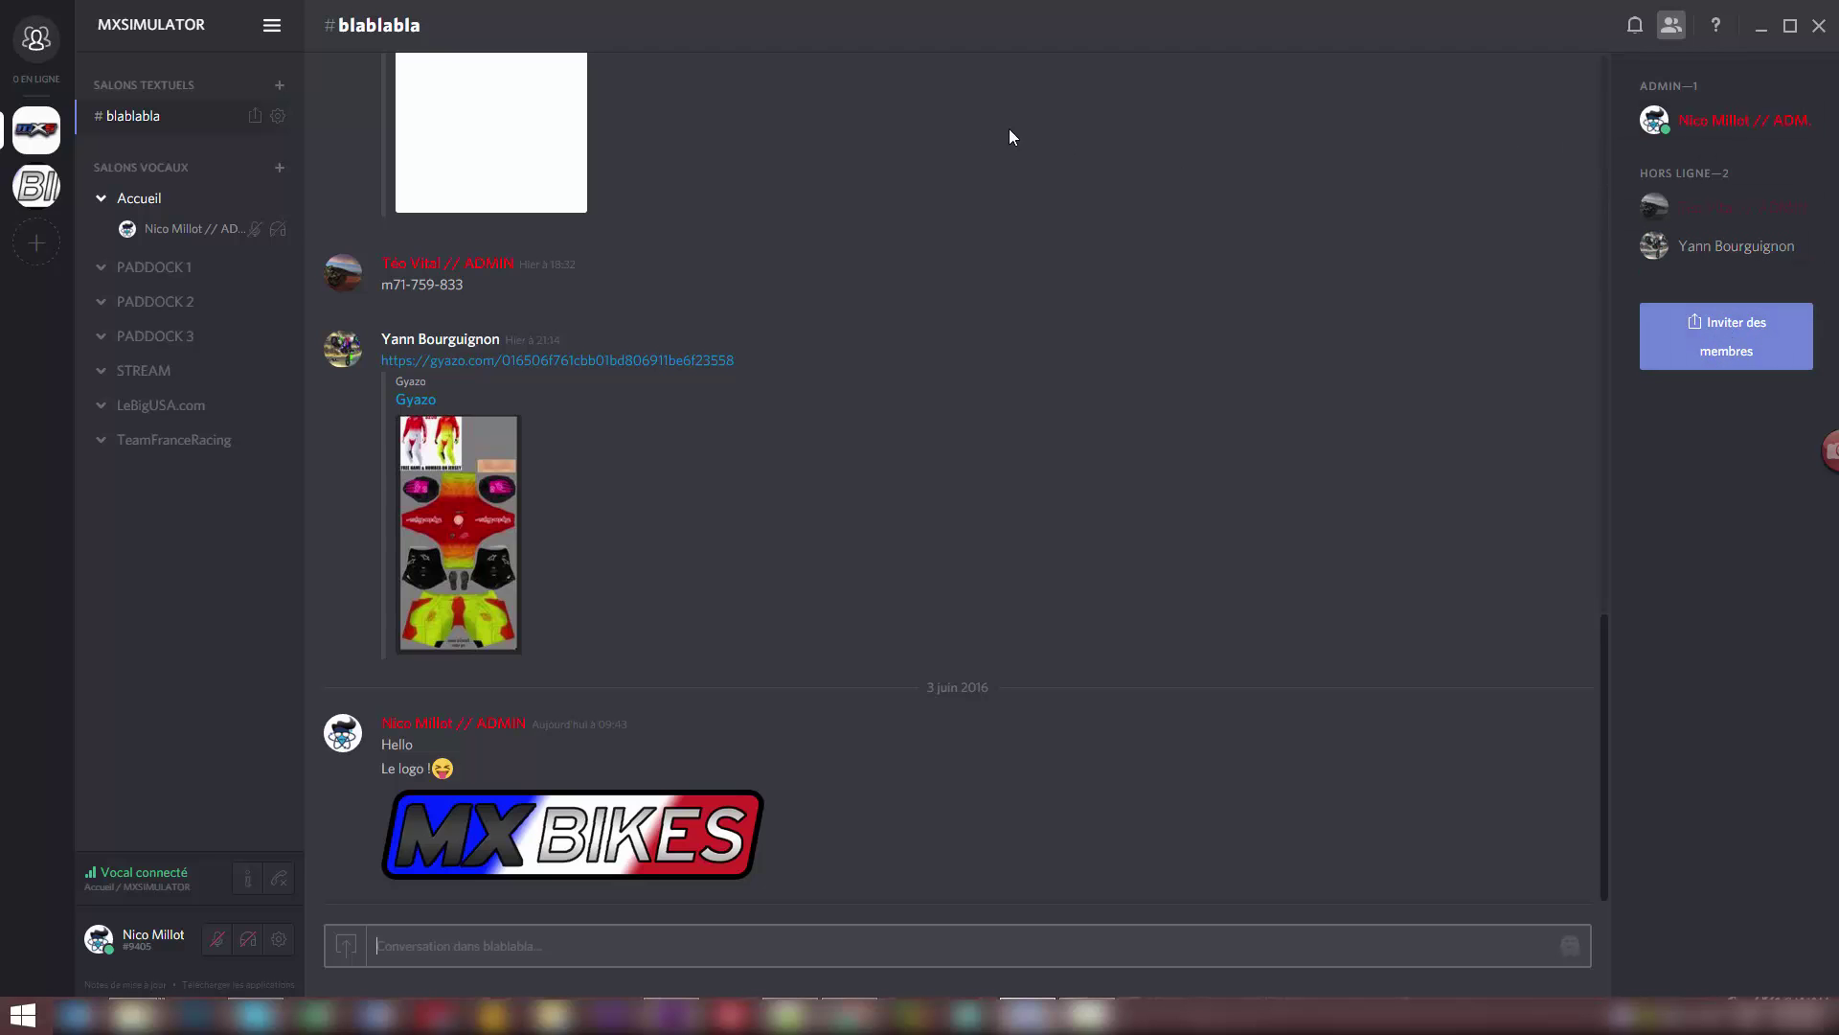
Generate a server invitation link that expires after 30 minutes with a maximum of 1 use, and copy it.
{"action": "left_click", "coordinate": [1734, 349]}
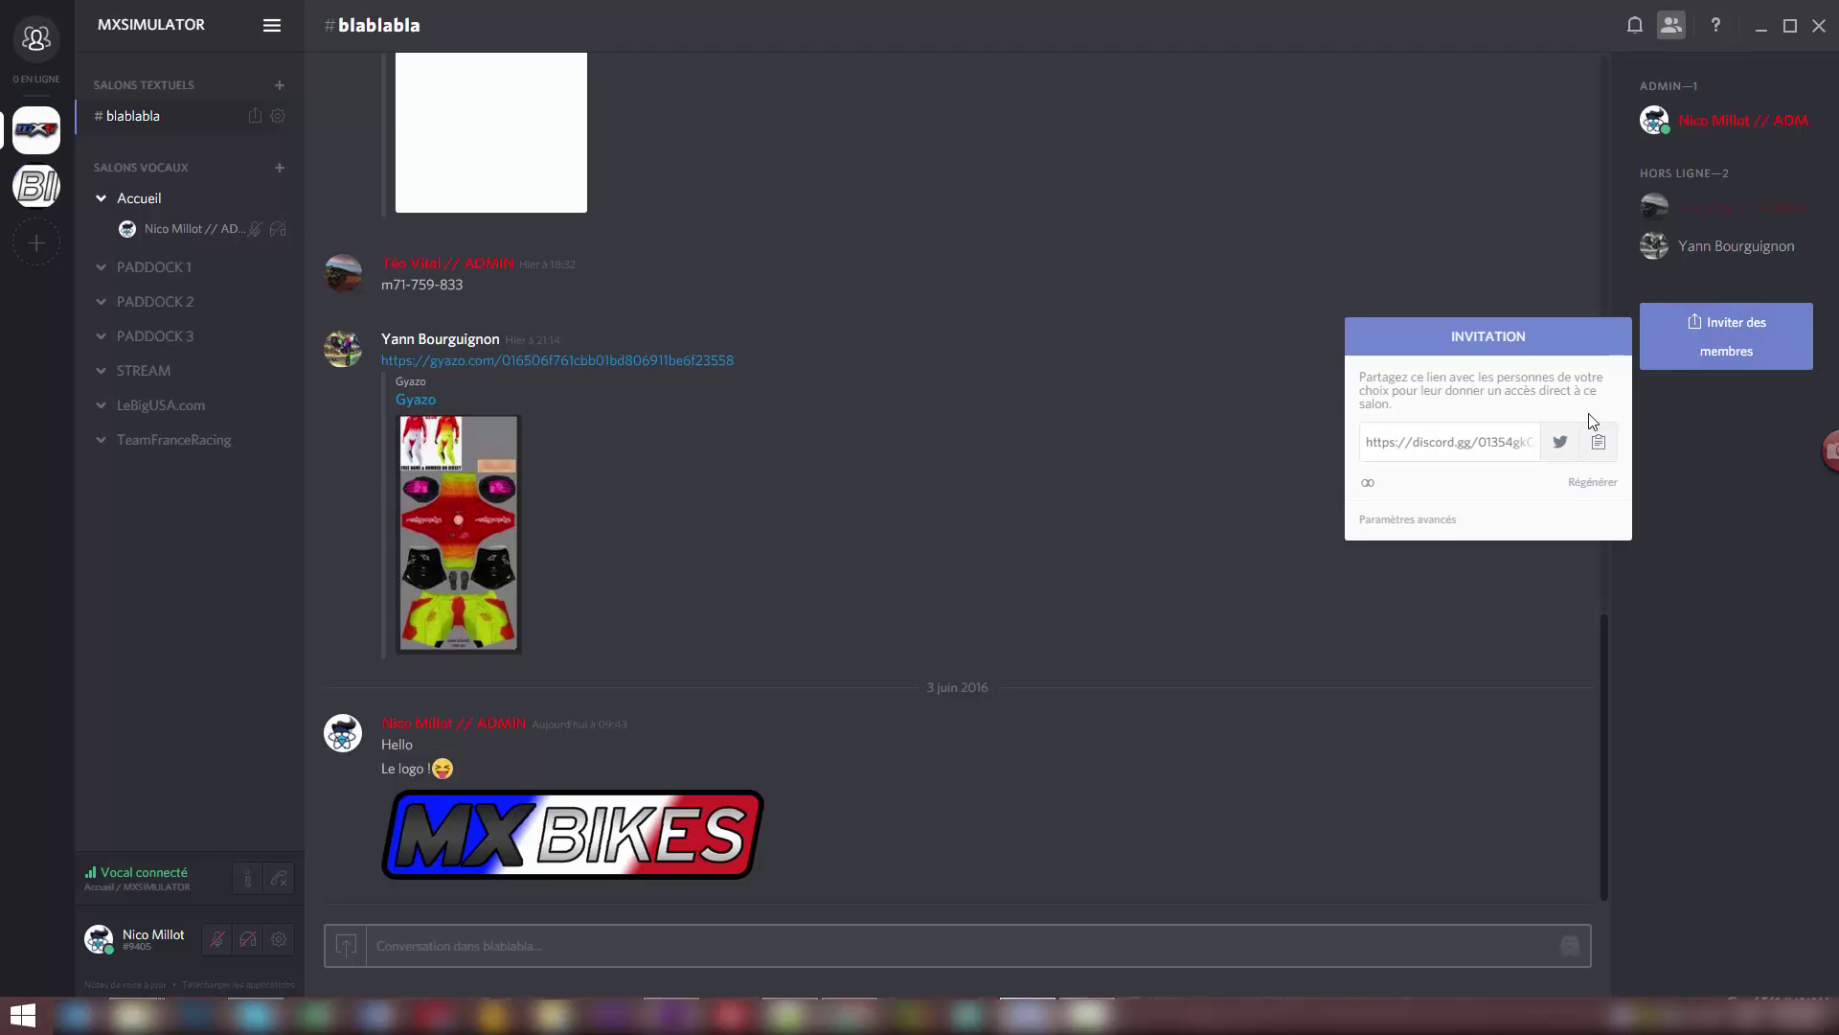
{"action": "left_click", "coordinate": [1389, 523]}
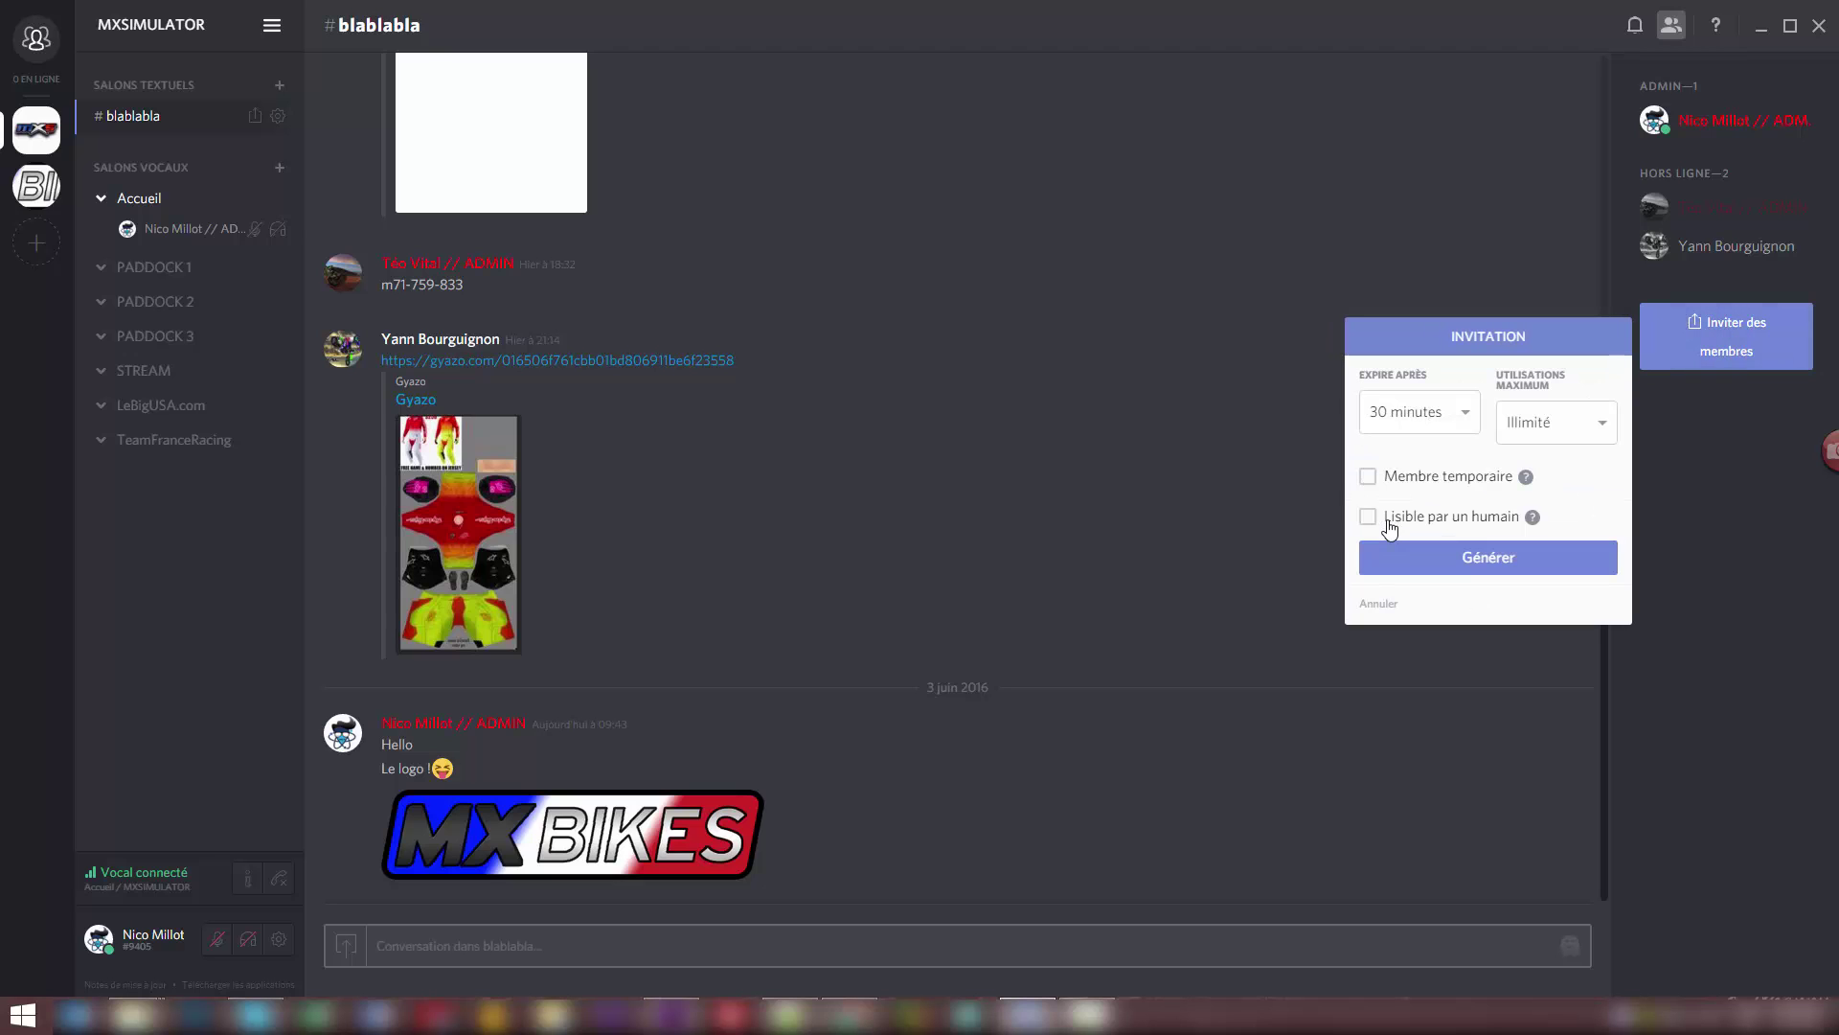
{"action": "left_click", "coordinate": [1400, 422]}
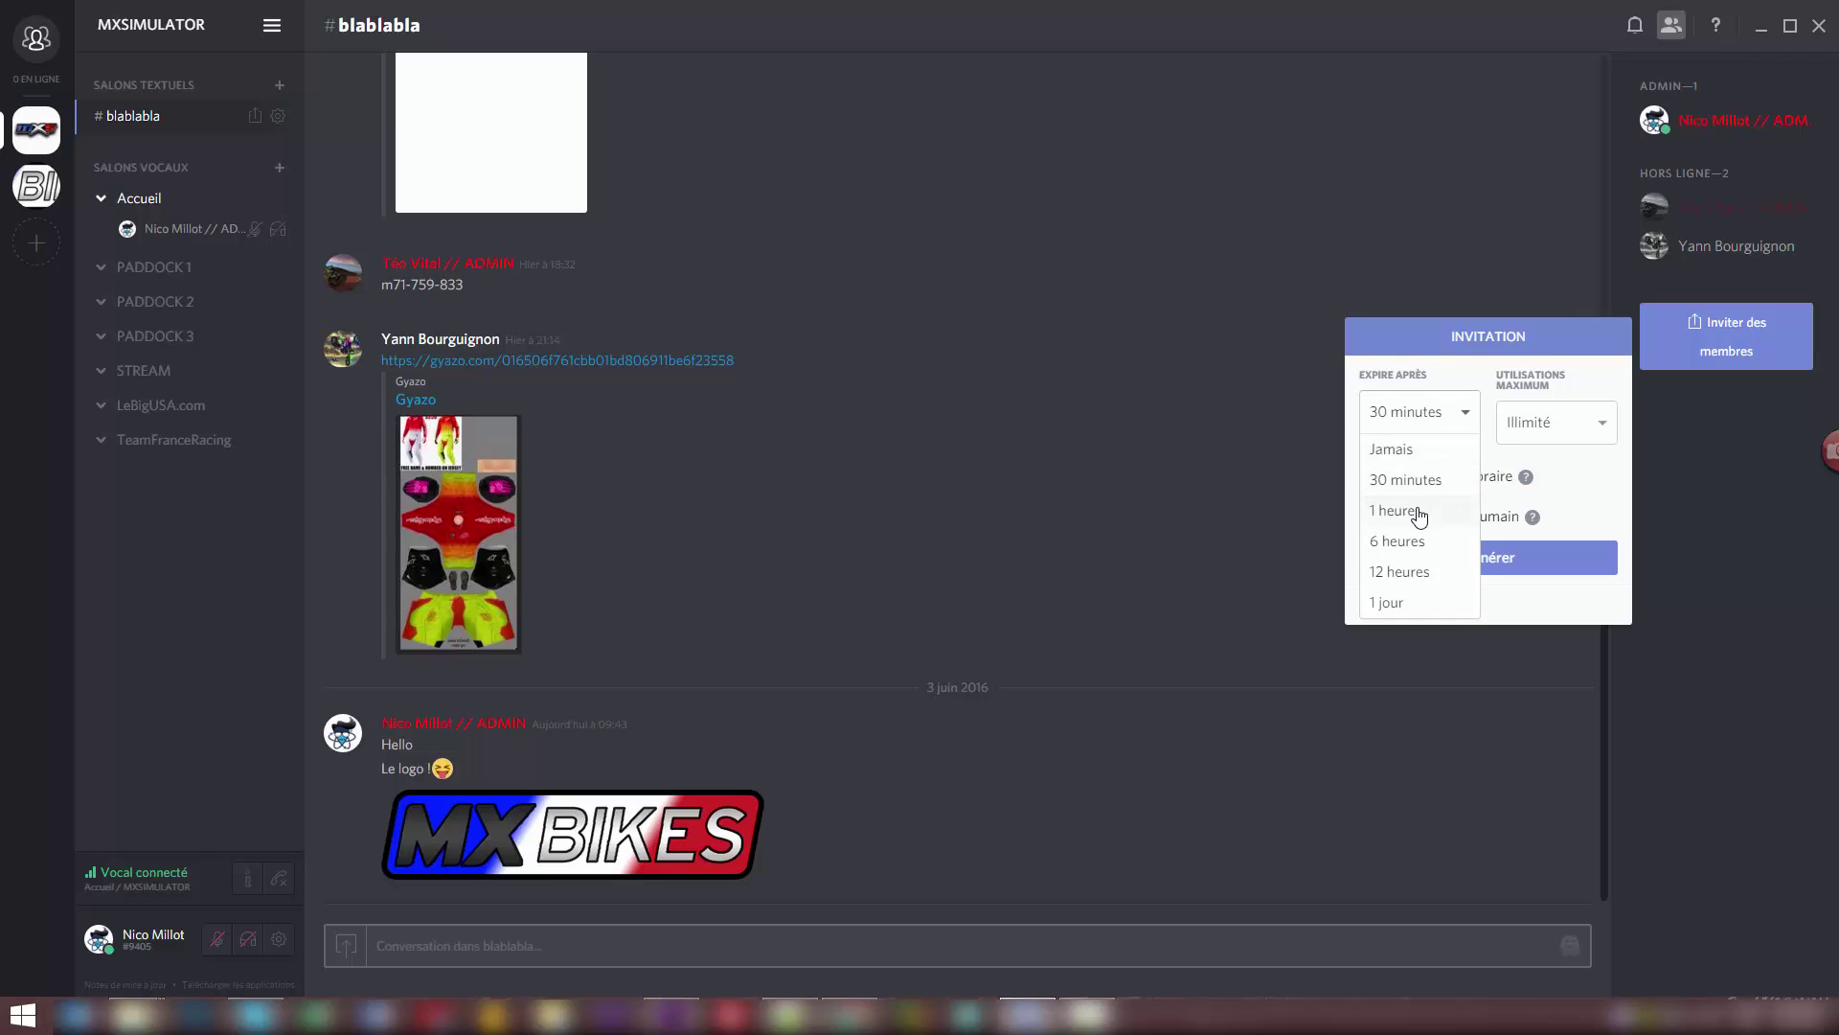
{"action": "left_click", "coordinate": [1400, 481]}
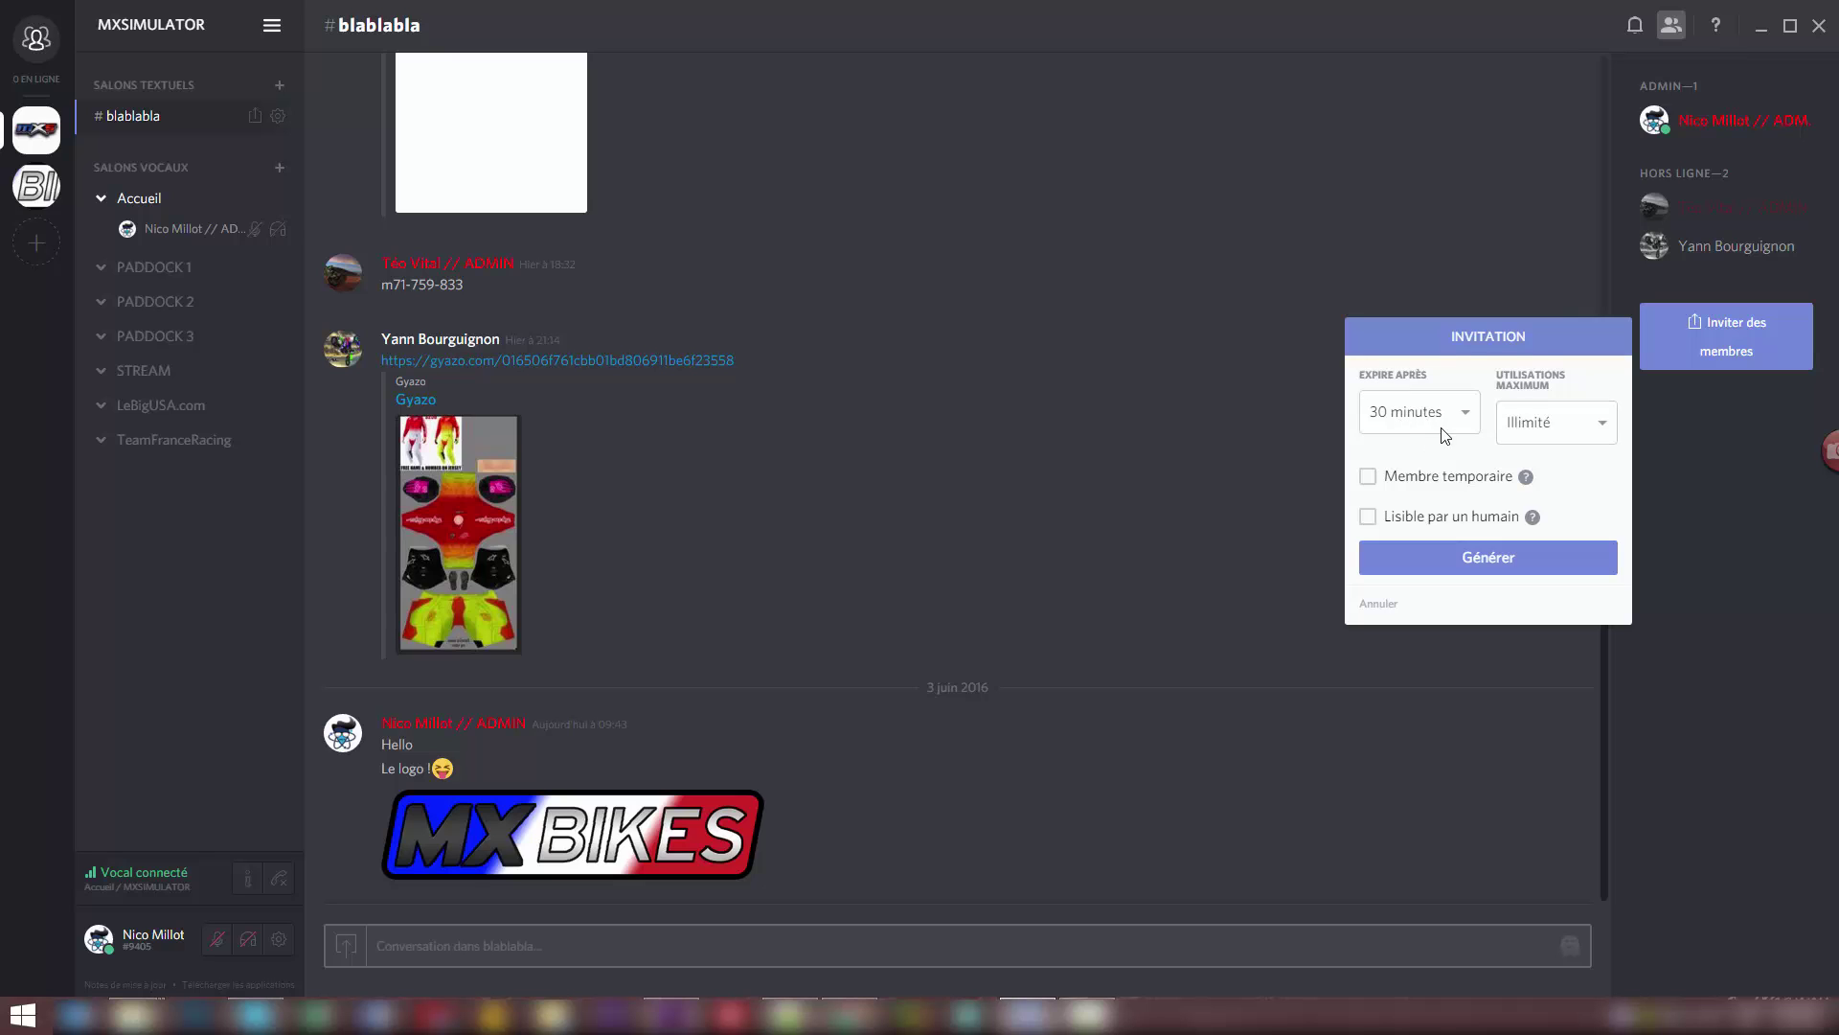
{"action": "left_click", "coordinate": [1546, 422]}
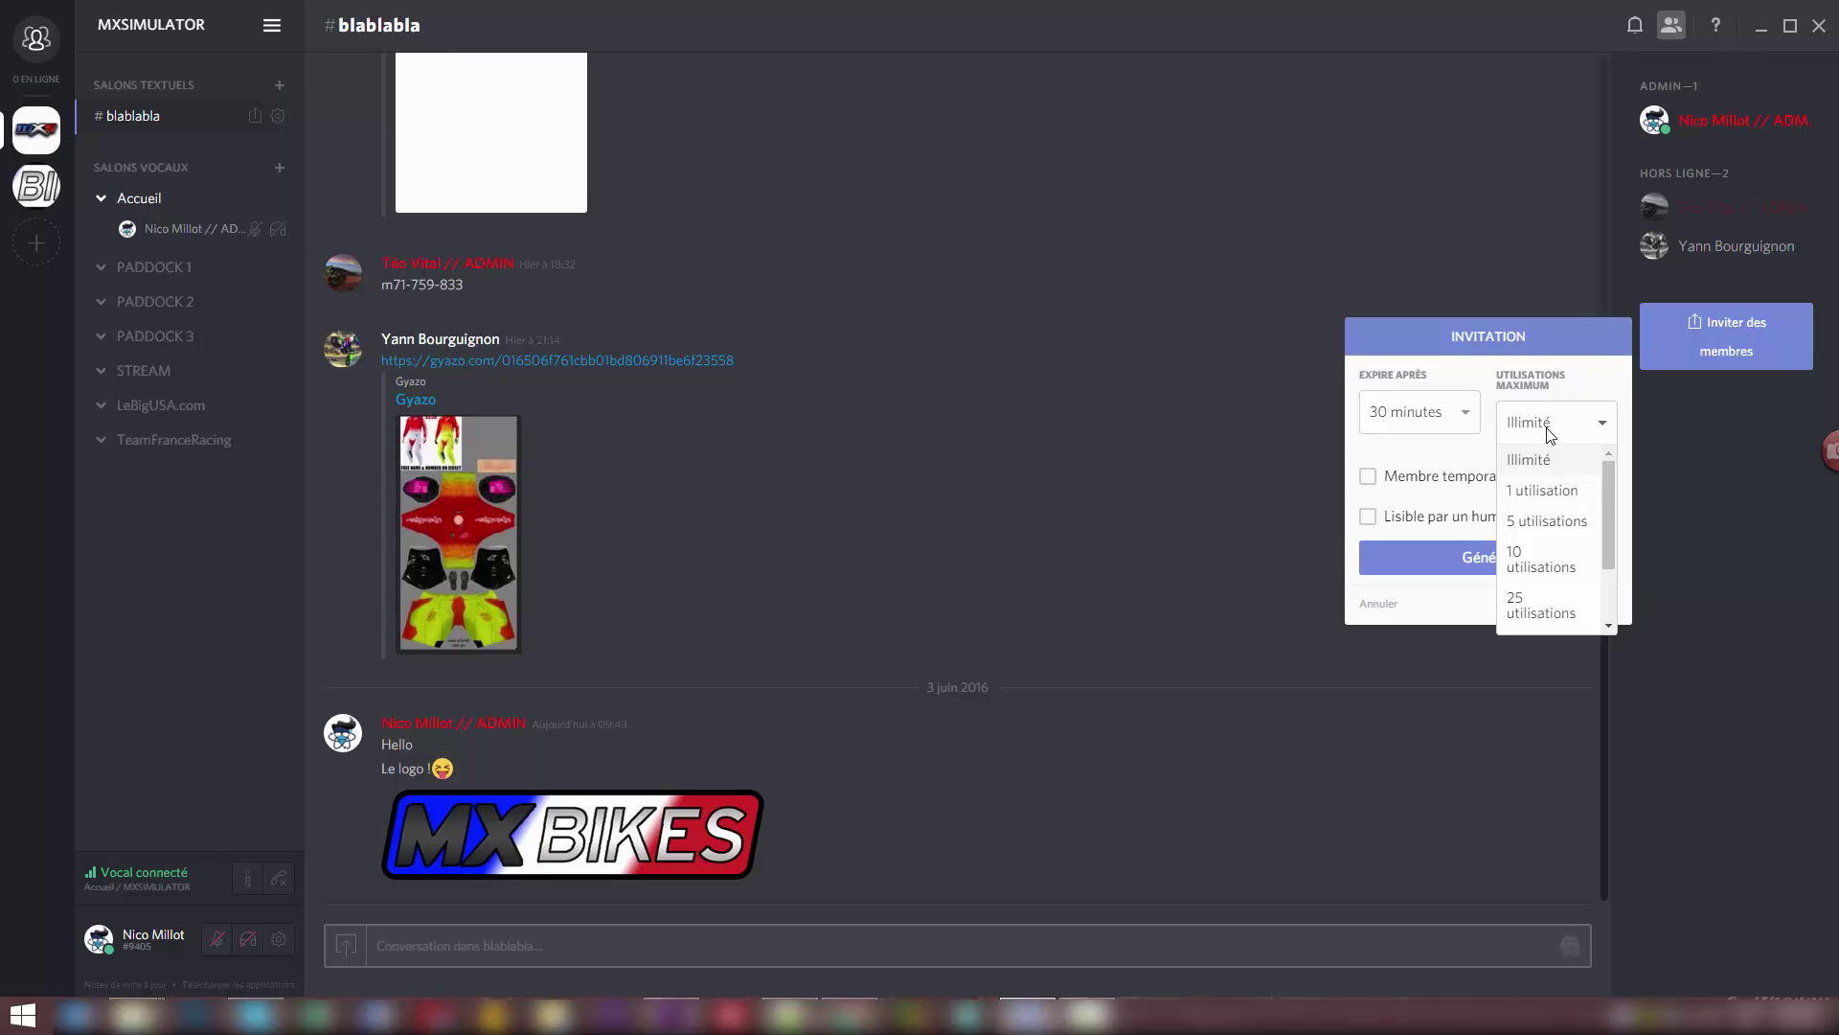
{"action": "left_click", "coordinate": [1557, 491]}
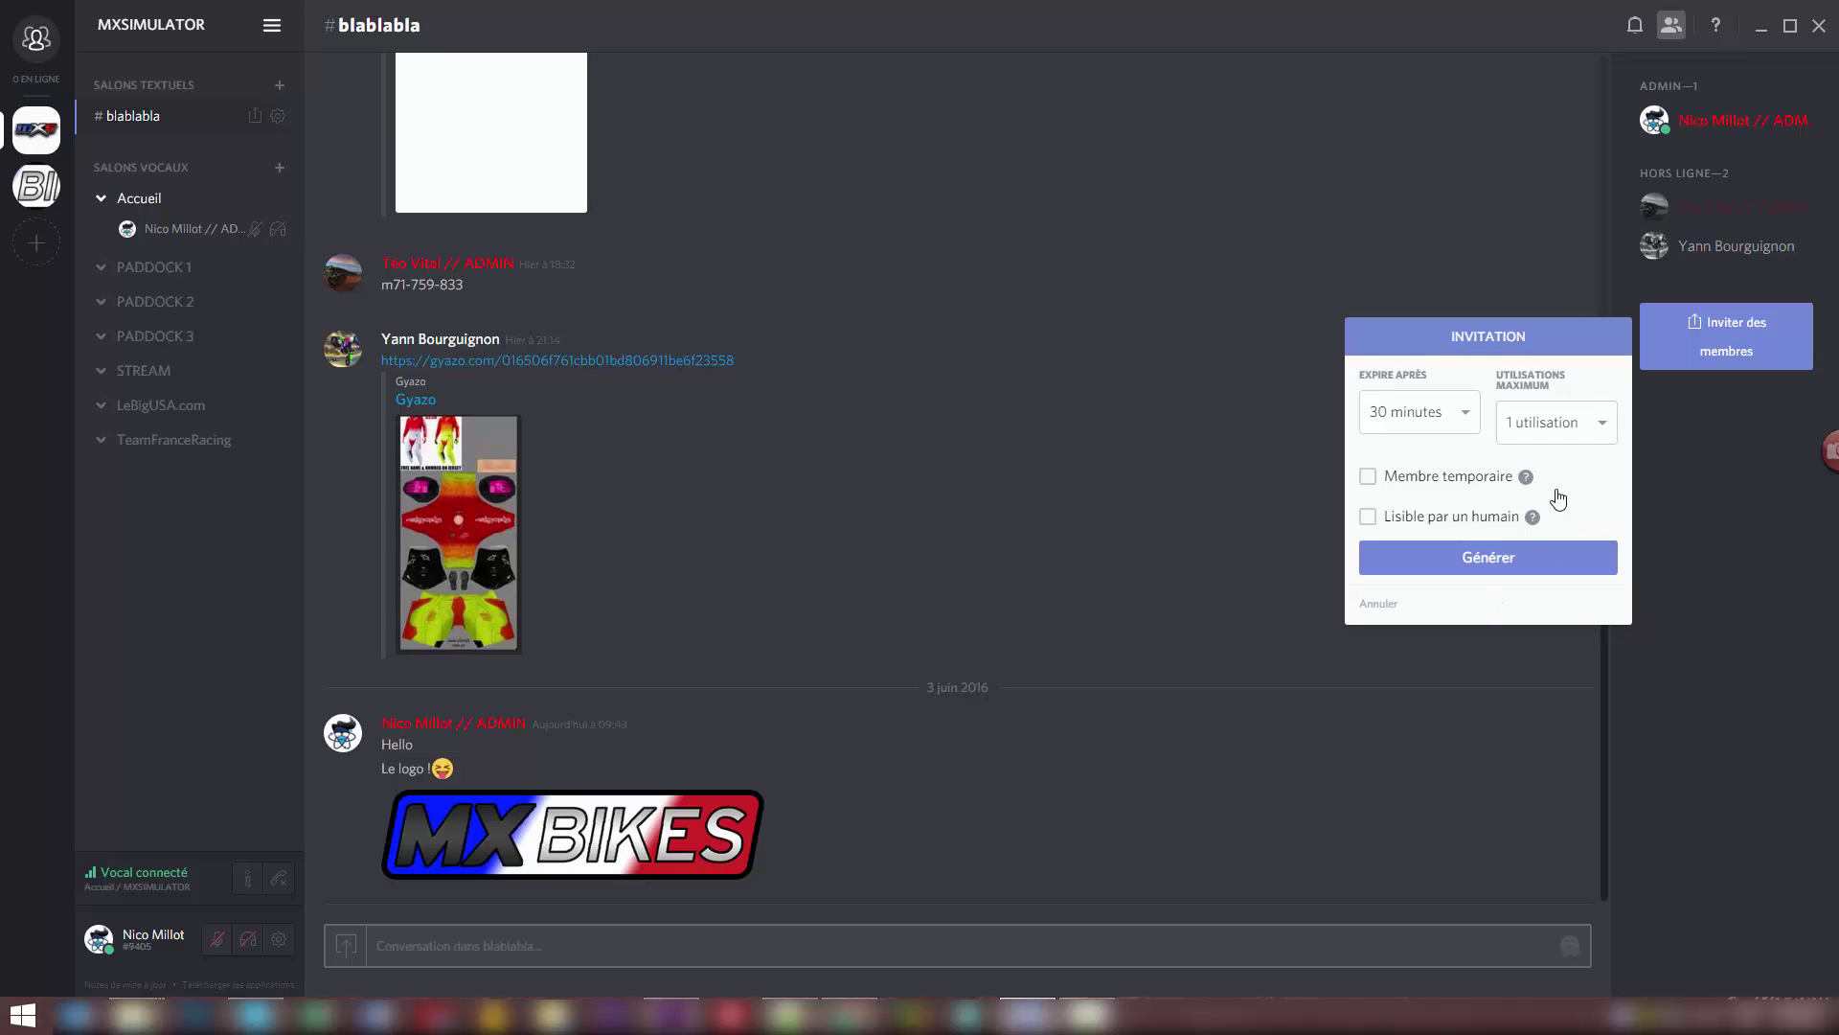
{"action": "left_click", "coordinate": [1509, 564]}
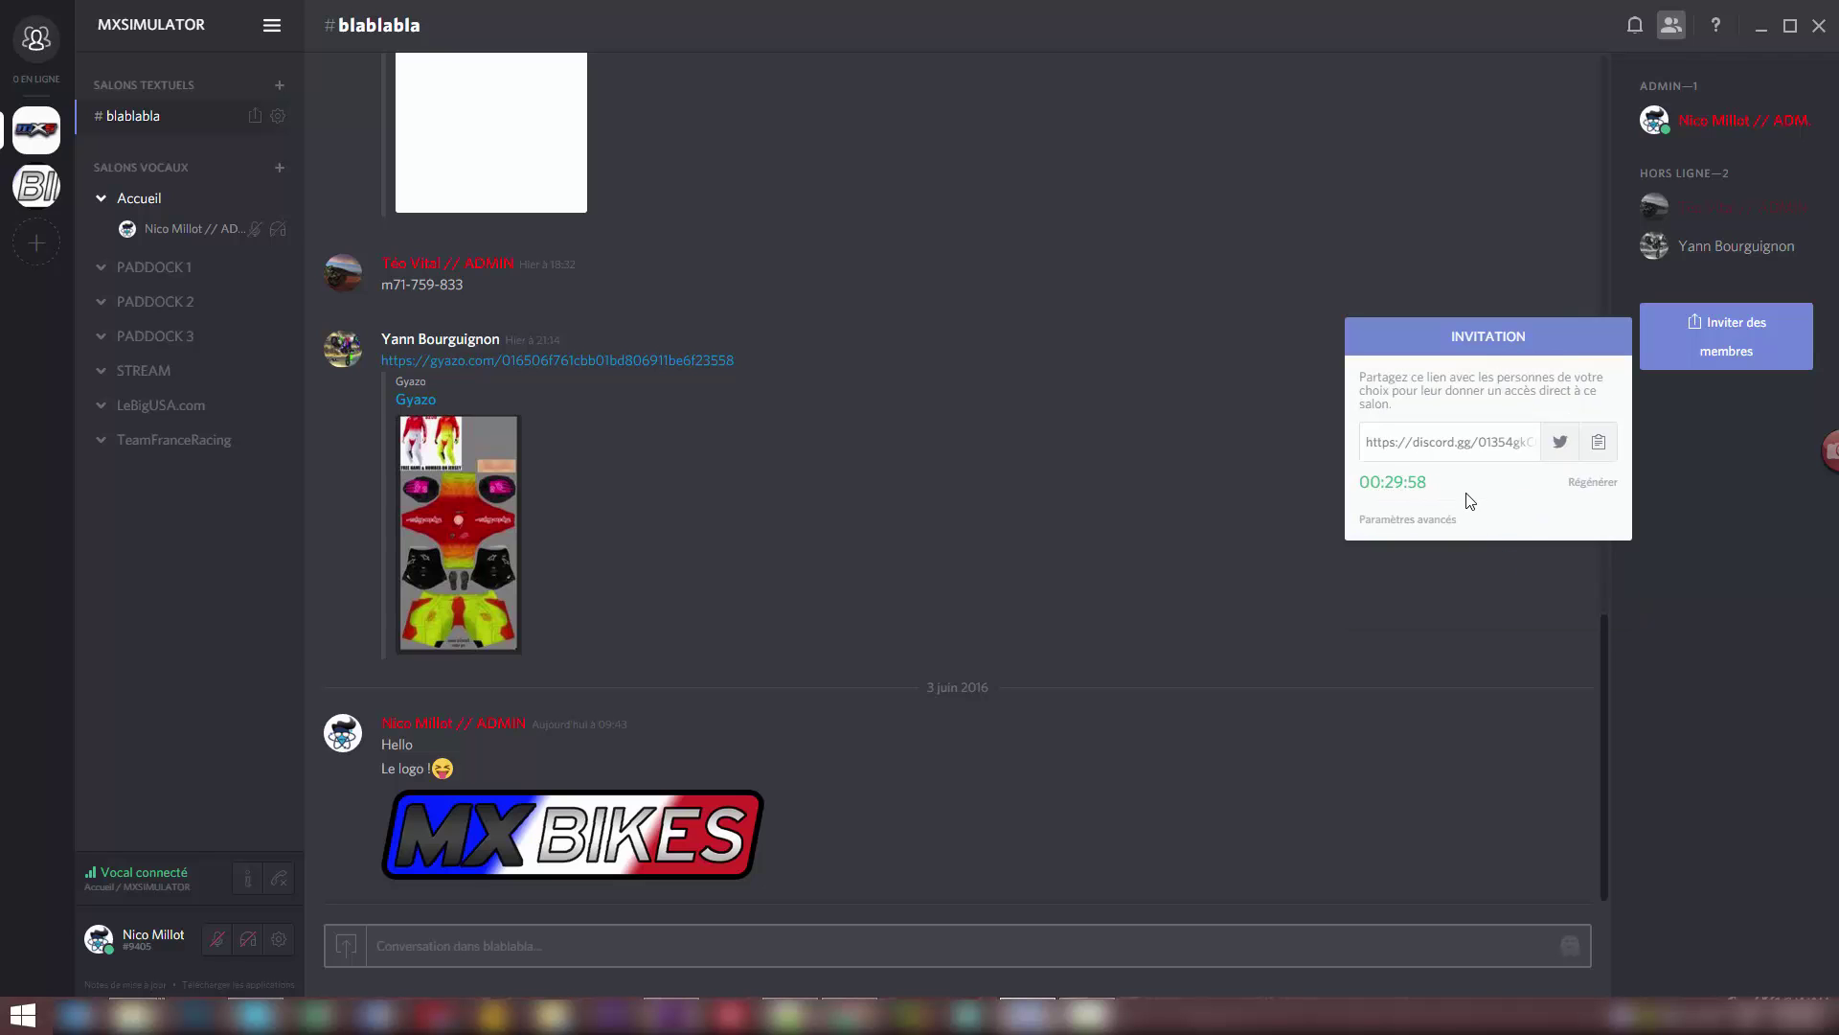
{"action": "left_click", "coordinate": [1599, 444]}
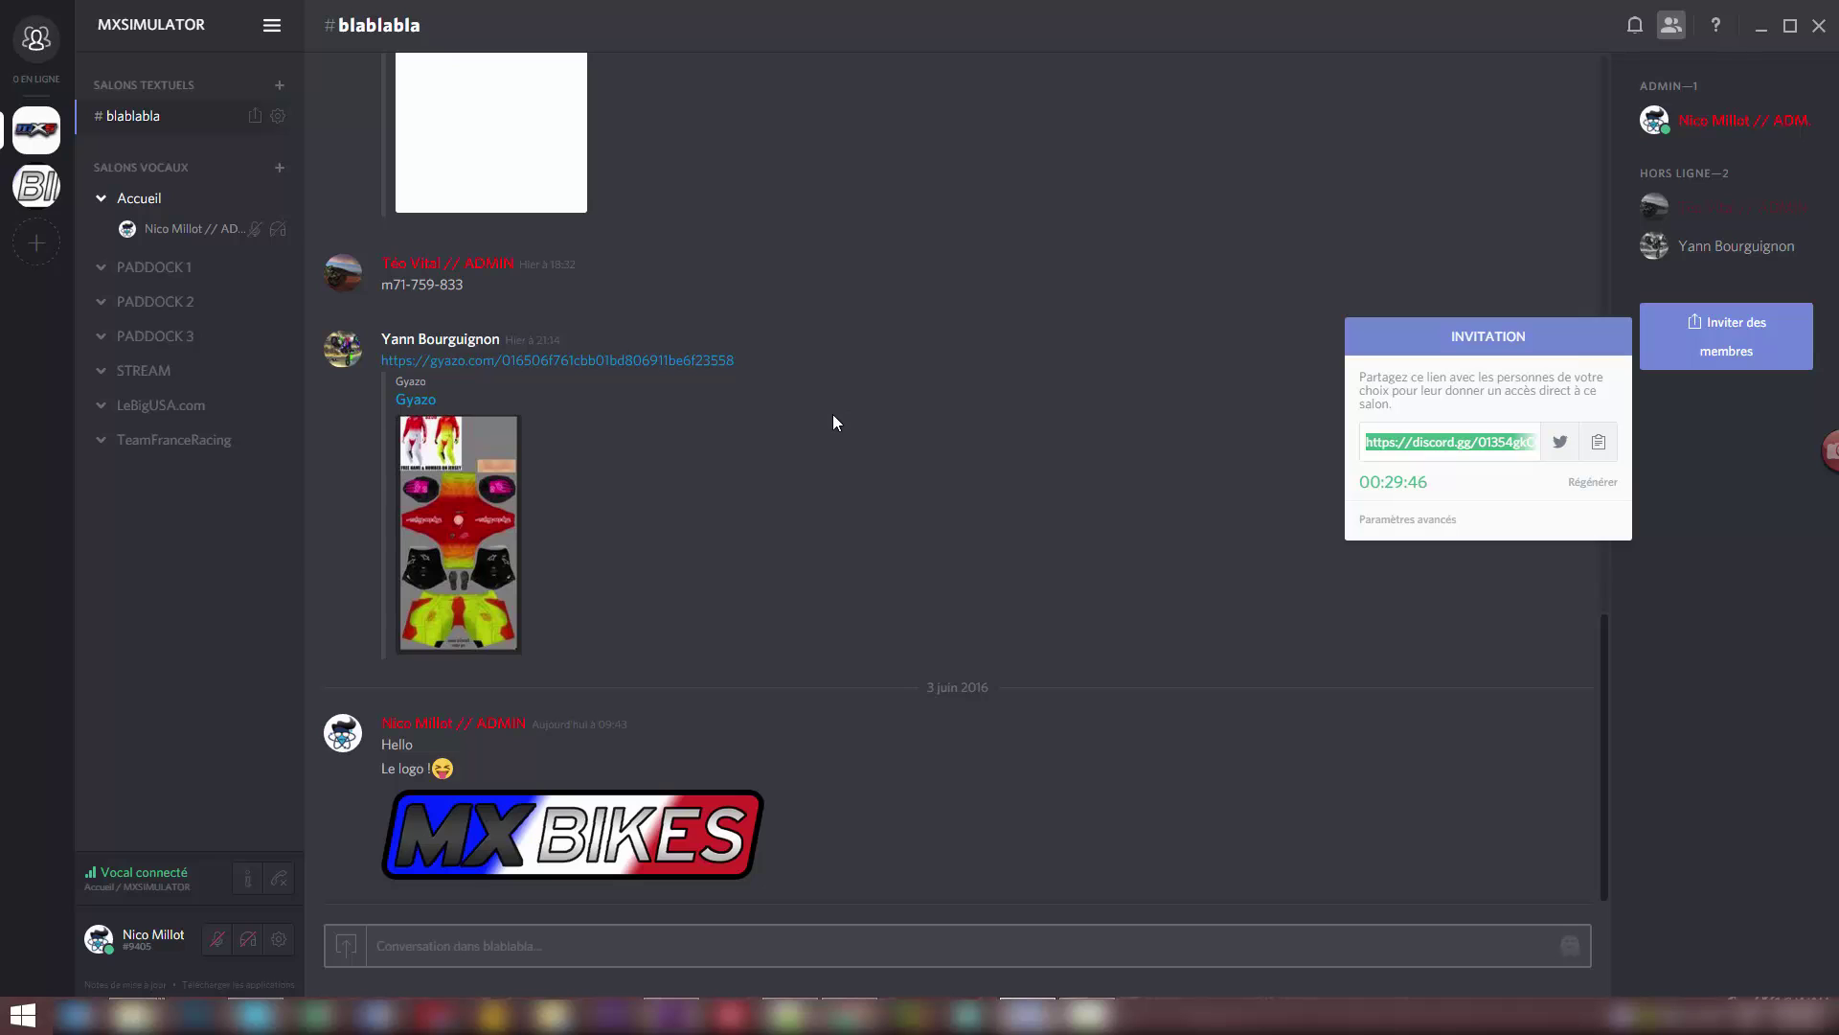
{"action": "left_click", "coordinate": [1711, 584]}
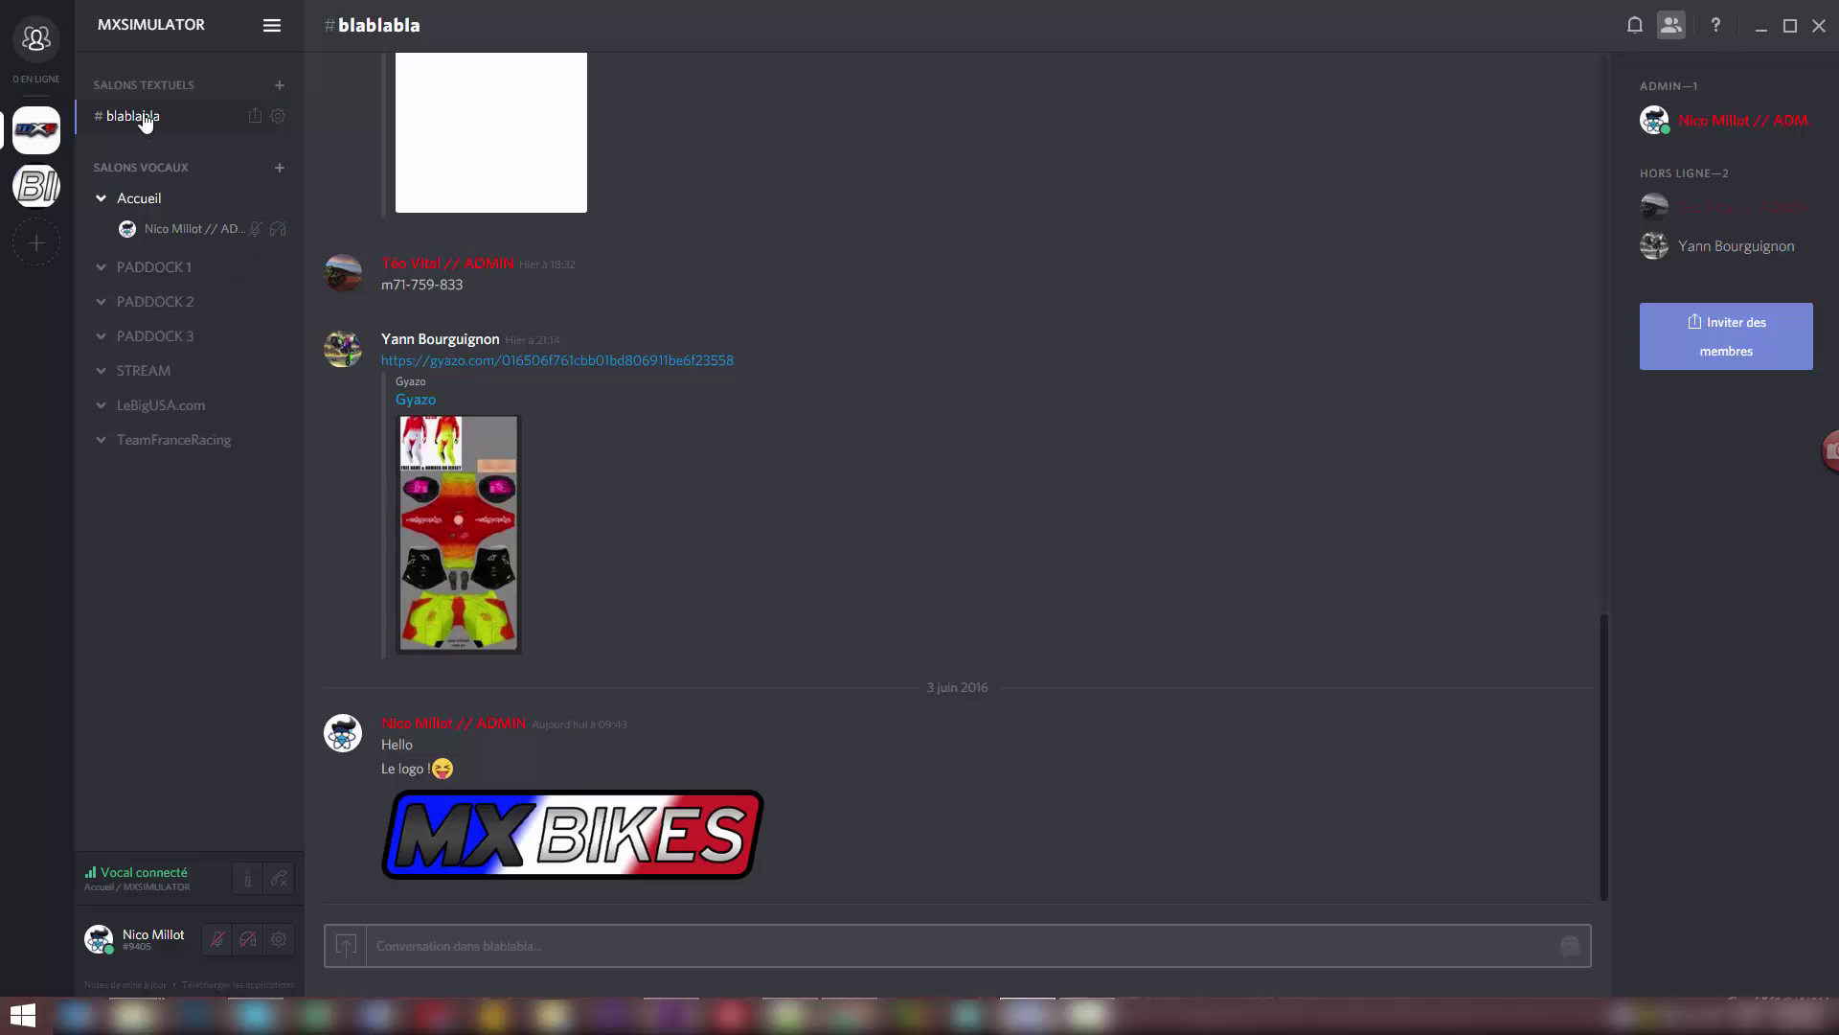
Revoke the single-use blablabla invitation and the LeBigUSA.com and PADDOCK 1 invitations in the MXSIMULATOR server settings.
{"action": "left_click", "coordinate": [271, 26]}
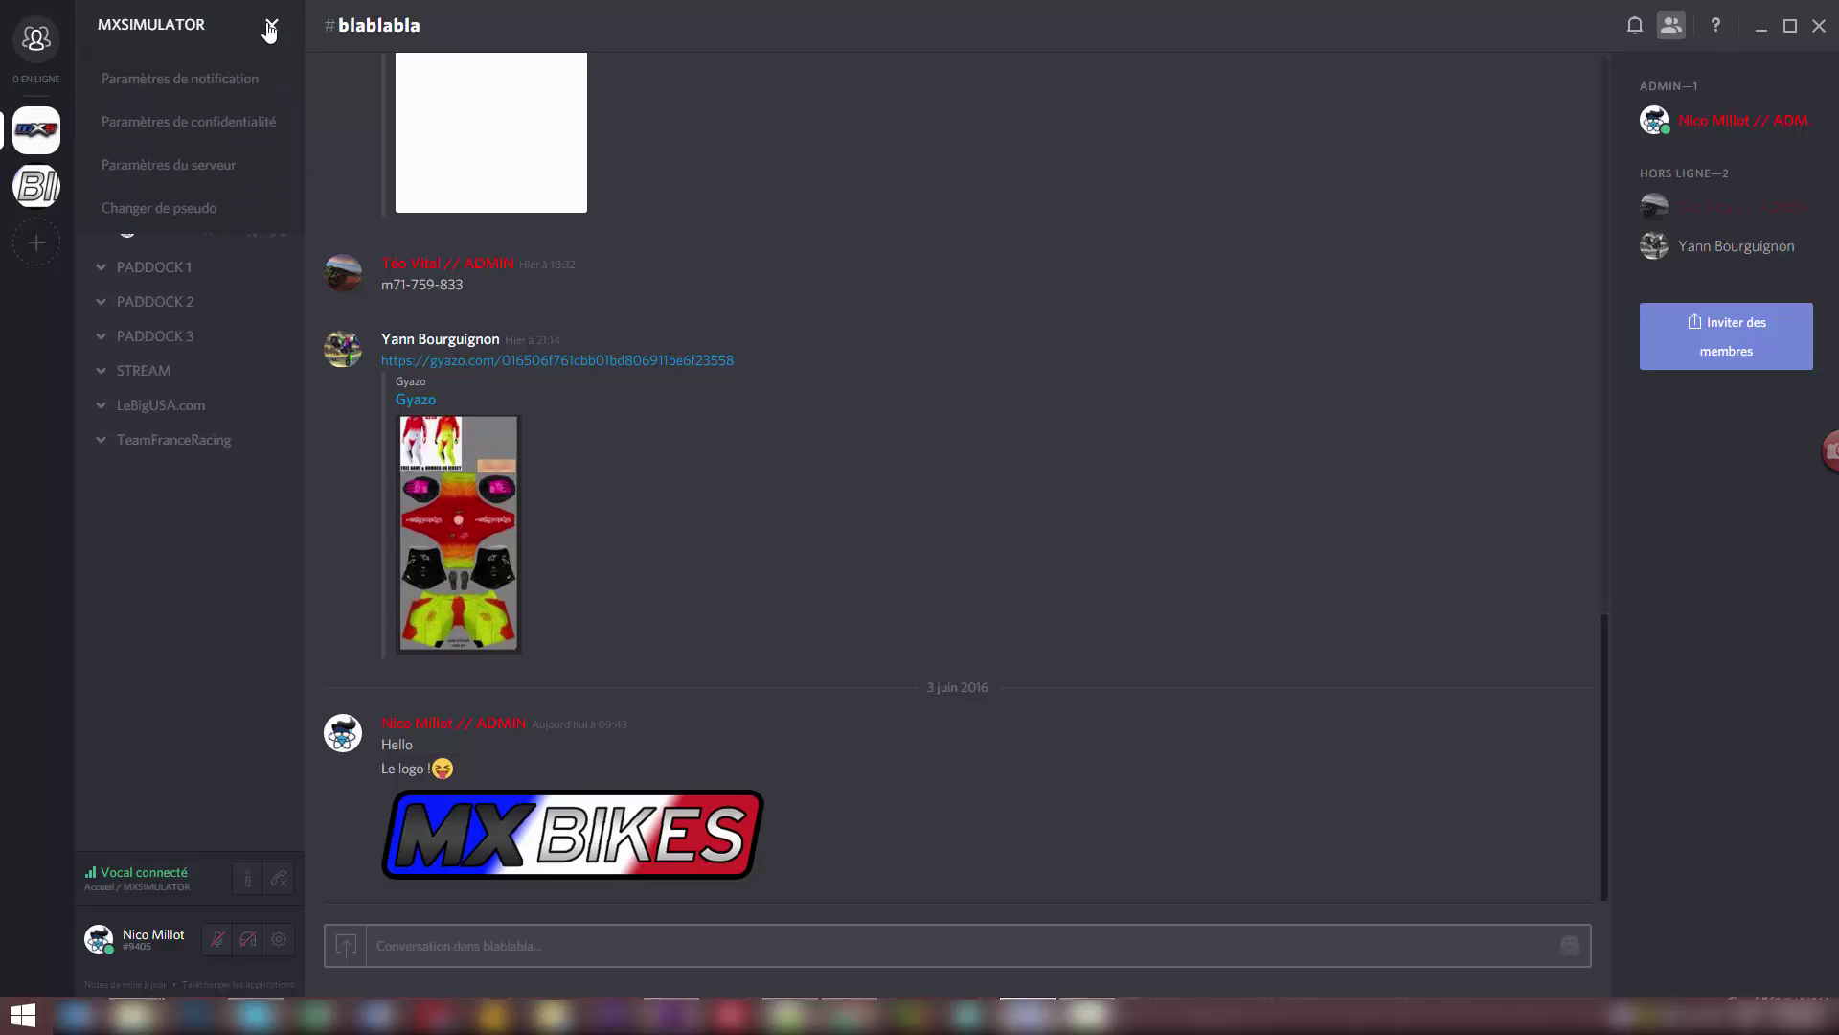
{"action": "left_click", "coordinate": [196, 165]}
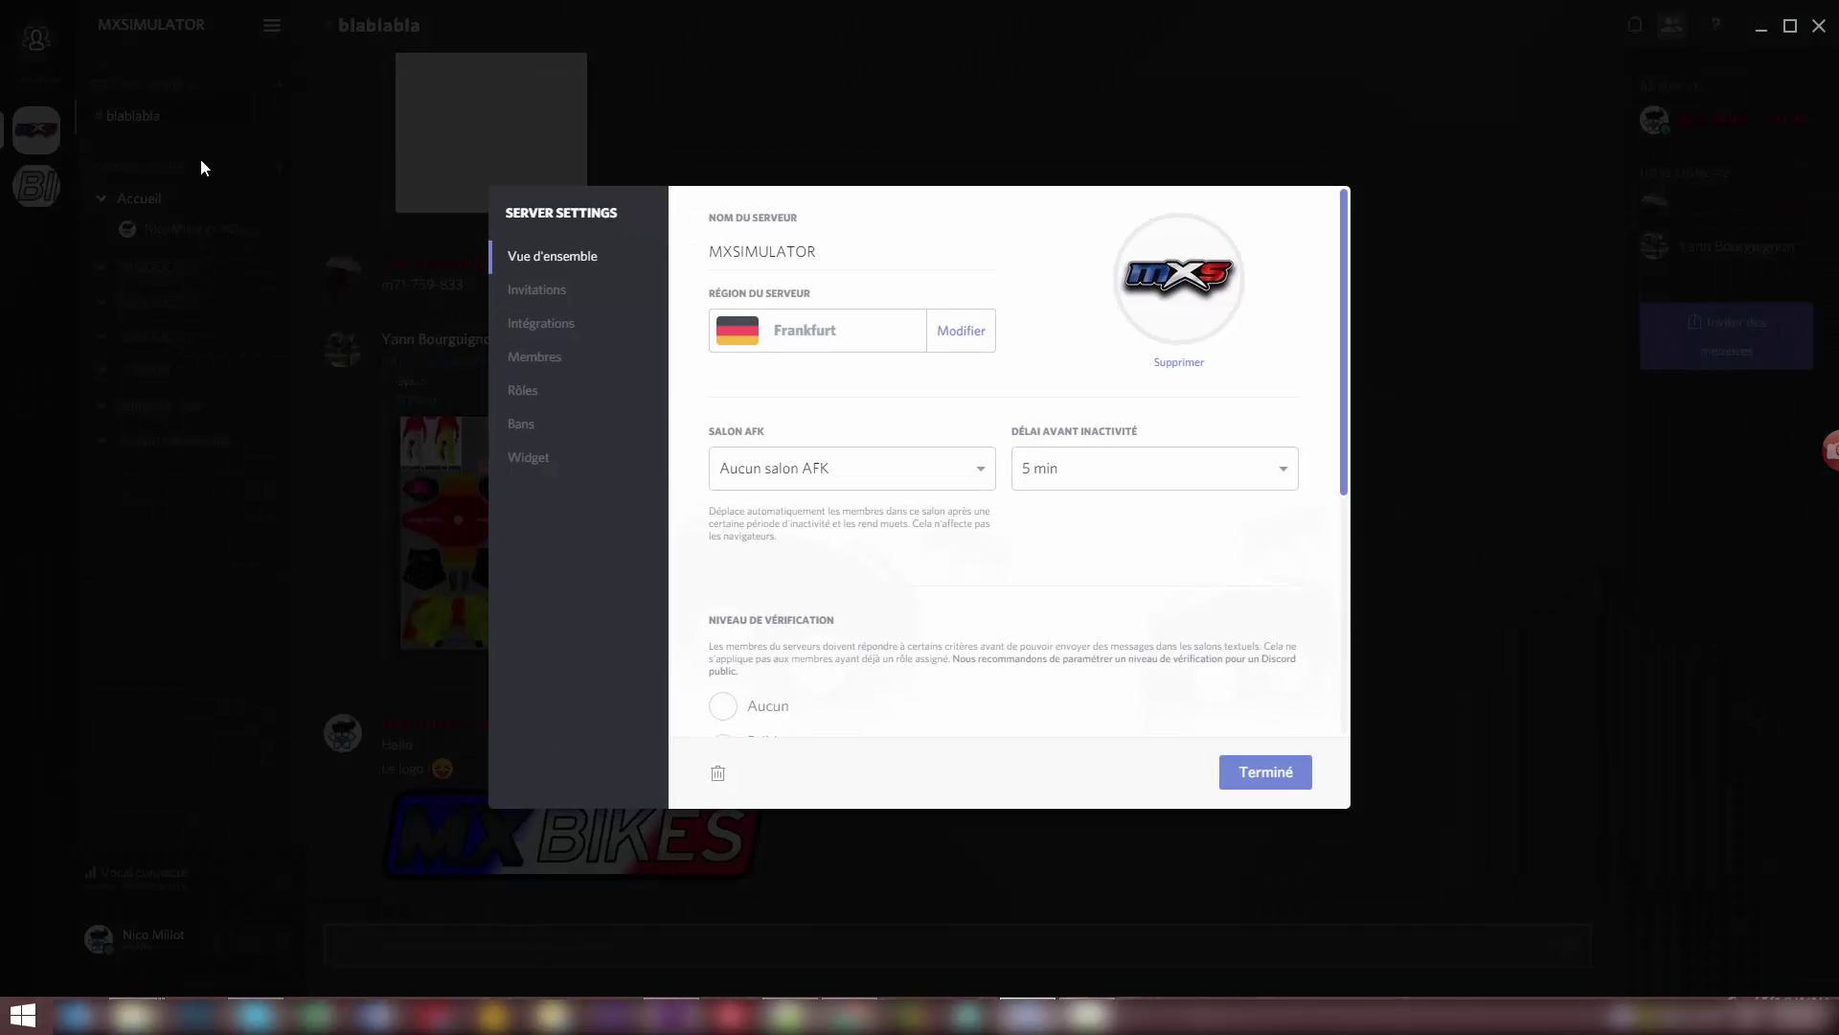
{"action": "left_click", "coordinate": [542, 300]}
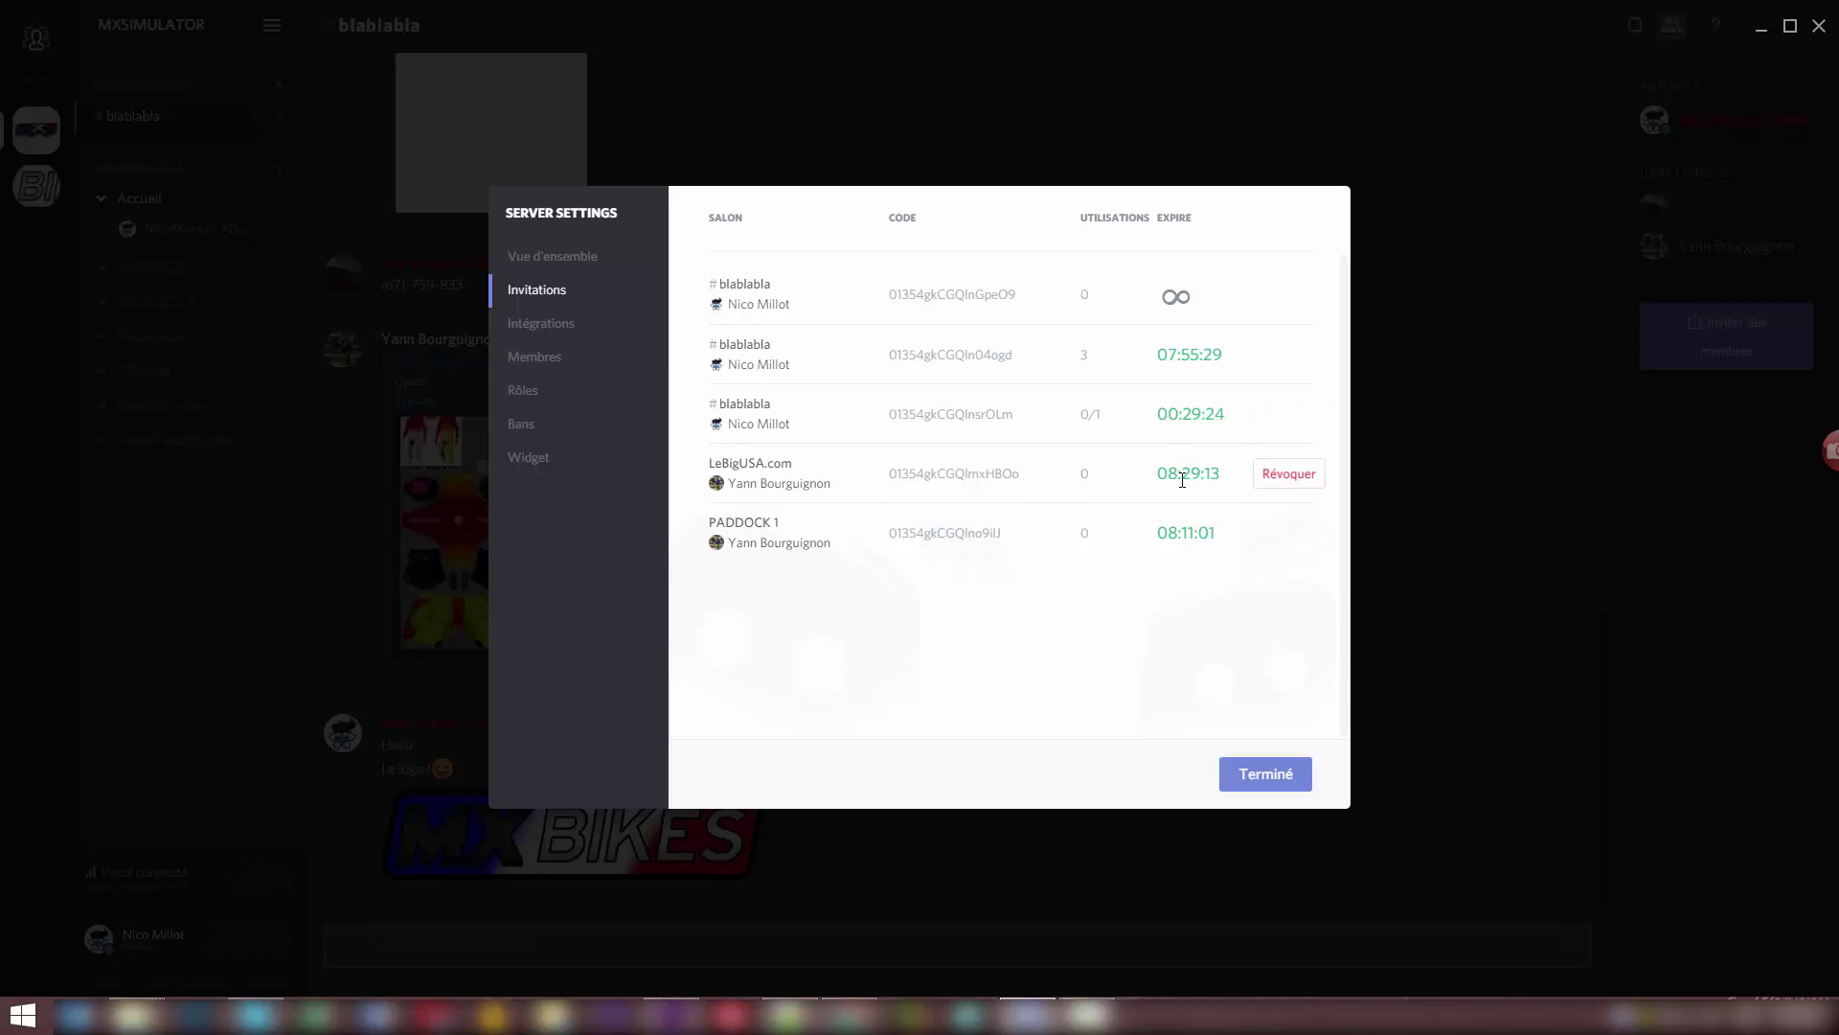
{"action": "left_click", "coordinate": [1286, 414]}
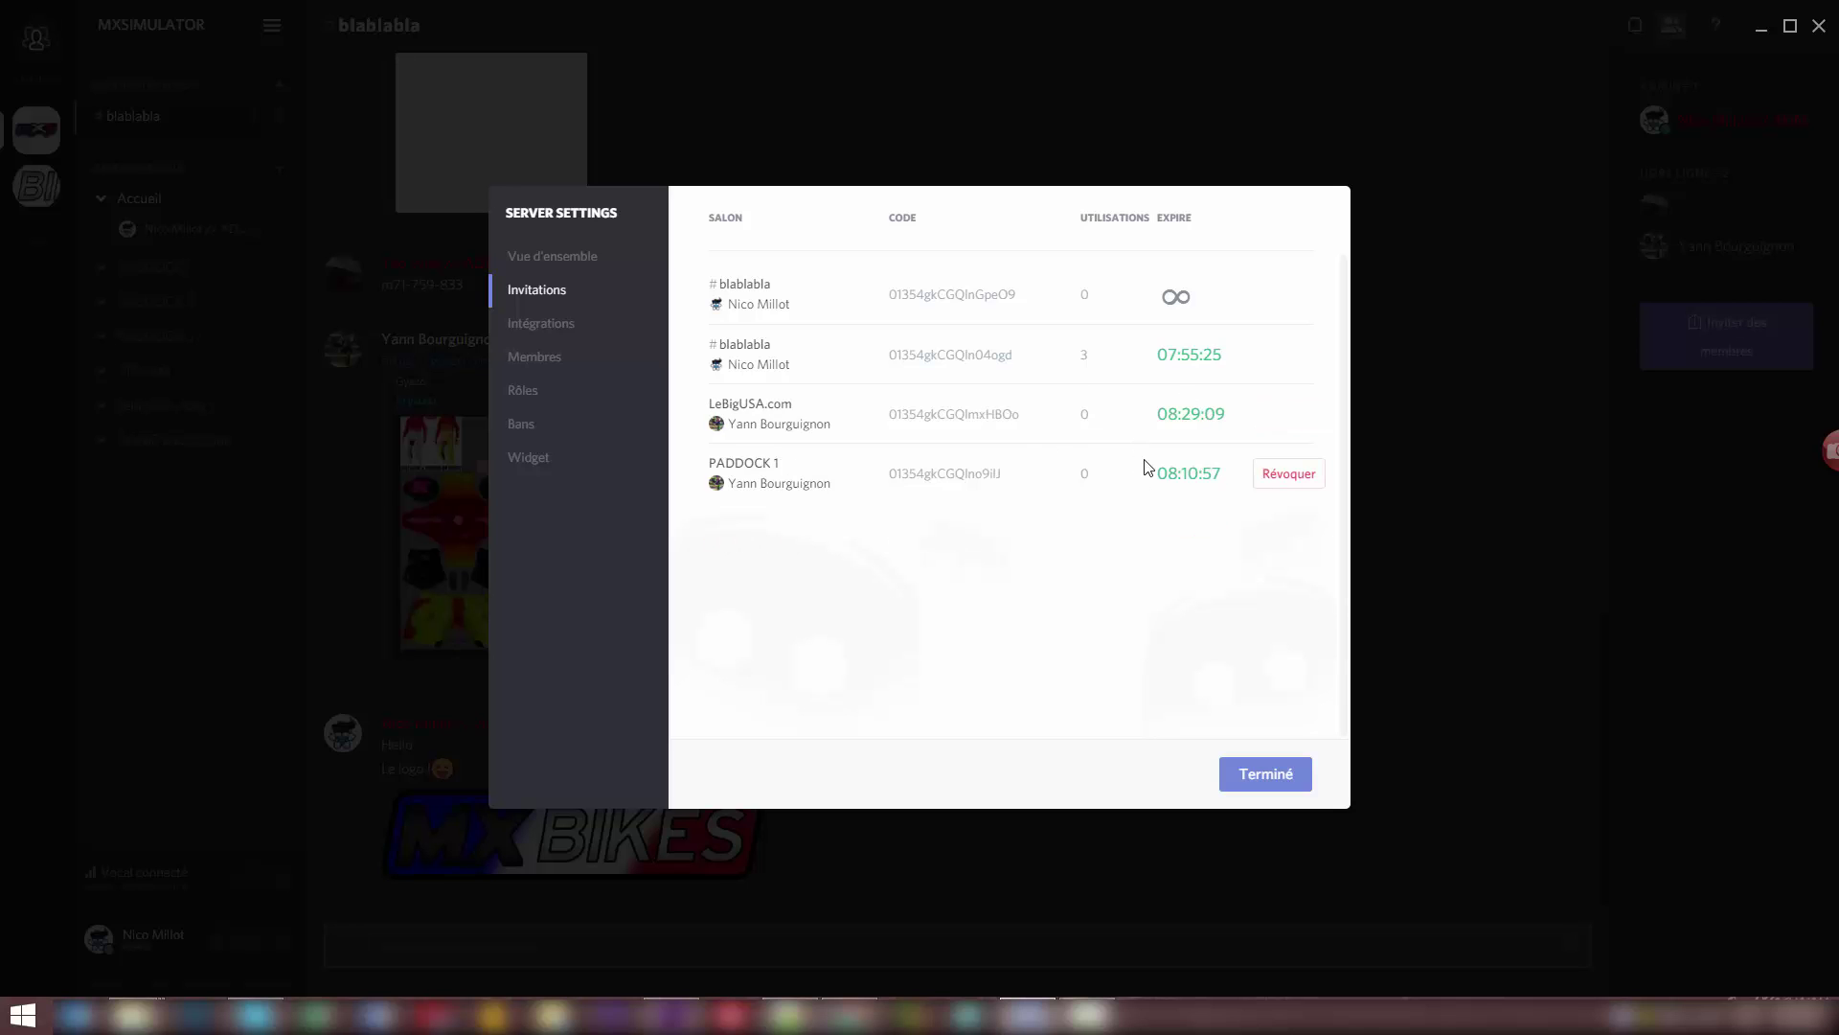
{"action": "left_click", "coordinate": [1290, 427]}
{"action": "left_click", "coordinate": [1291, 424]}
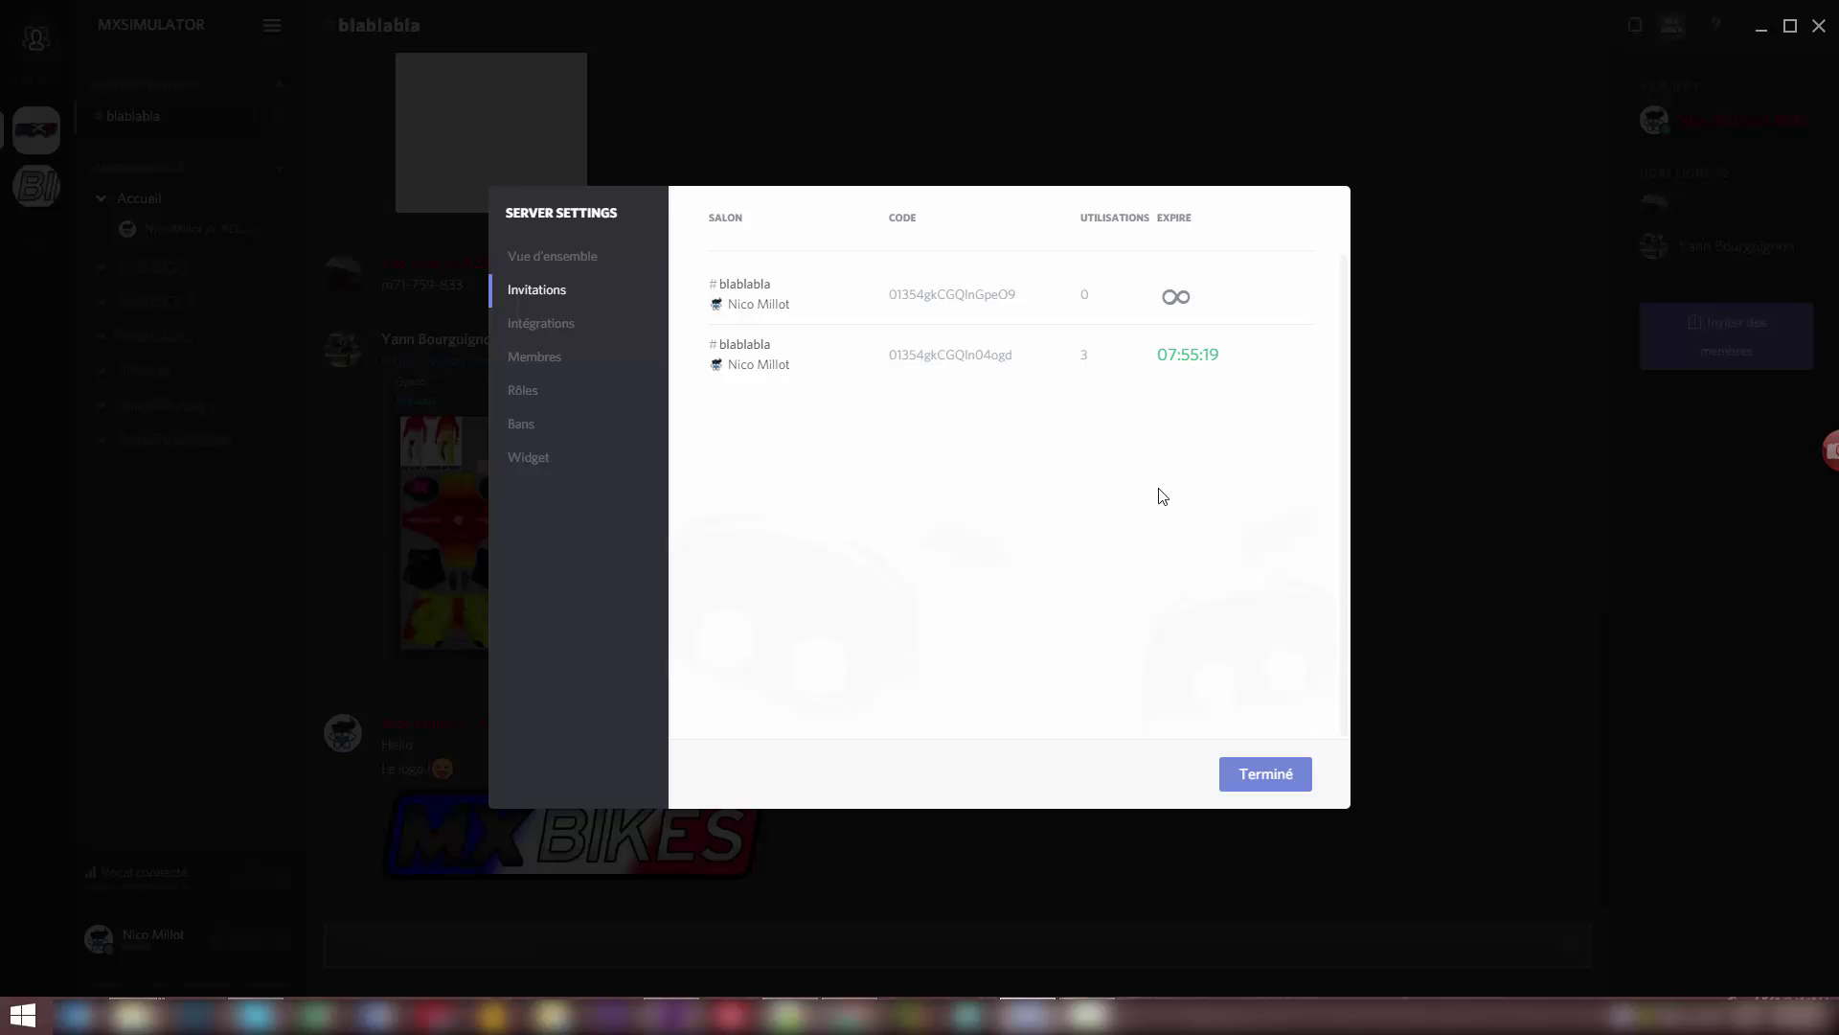
{"action": "left_click", "coordinate": [1253, 783]}
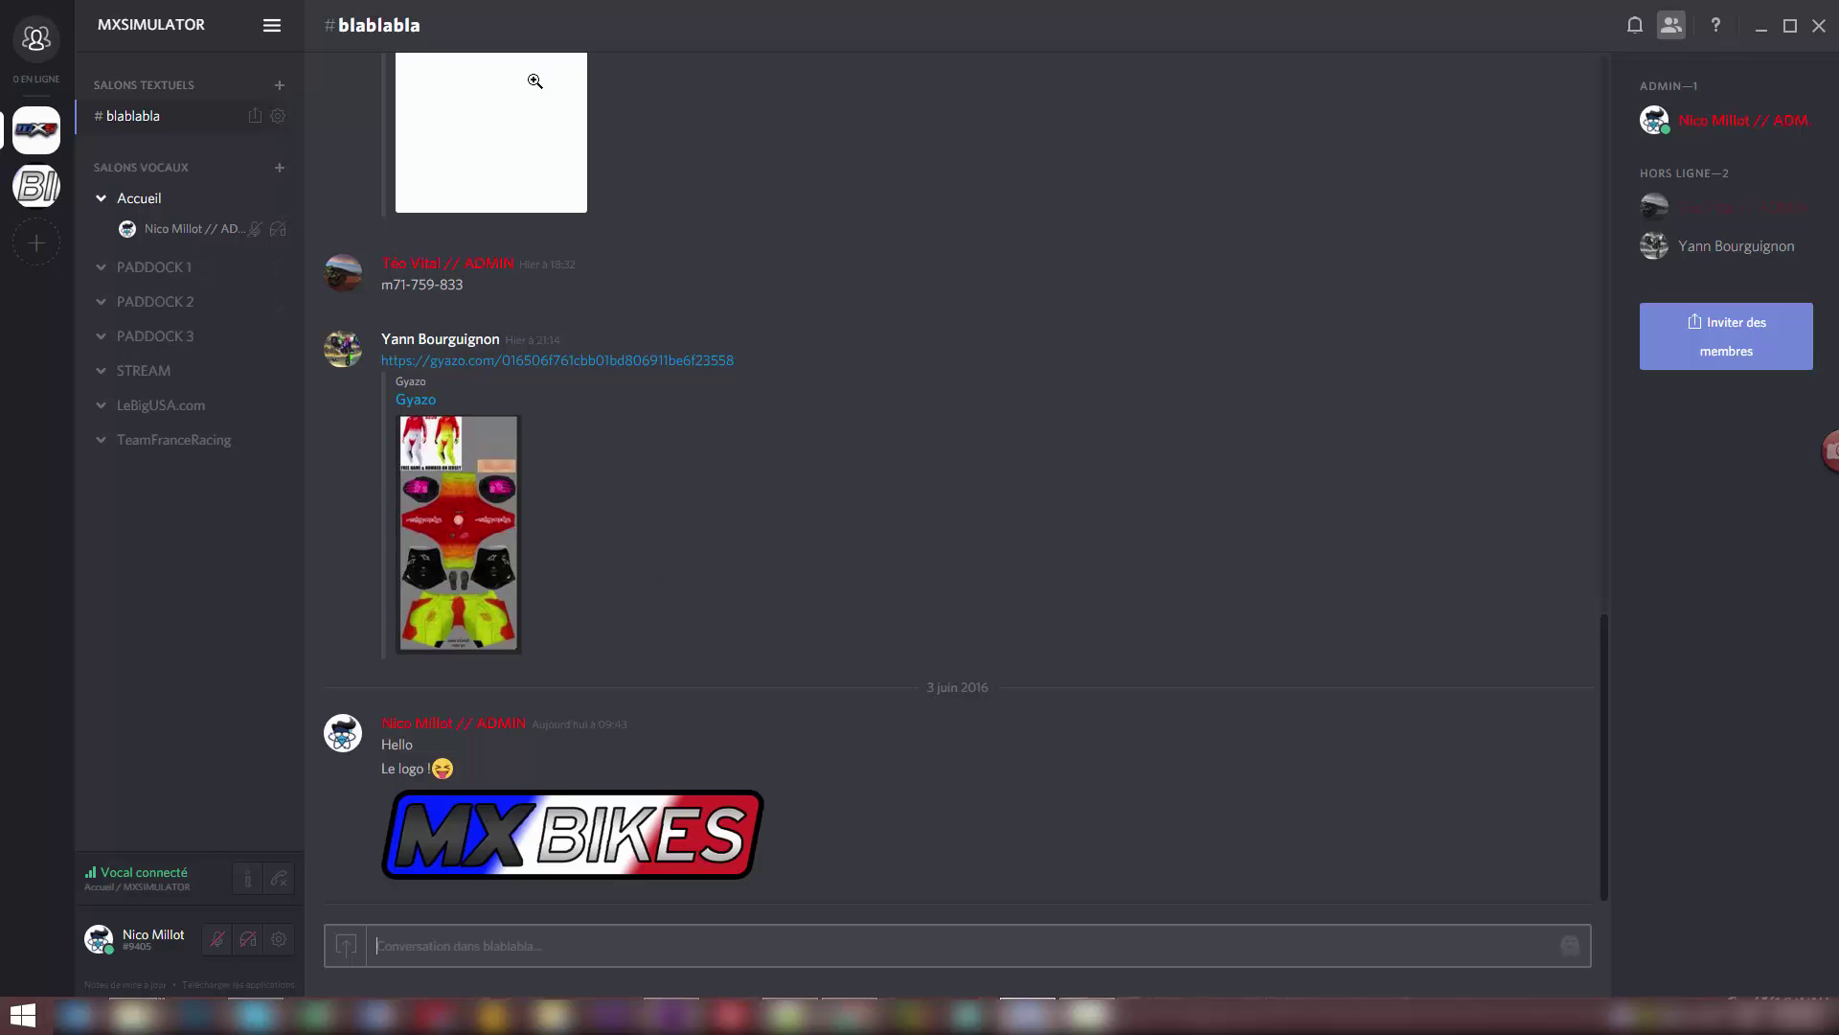
Hide the blablabla channel's member list and show it again.
{"action": "left_click", "coordinate": [1672, 29]}
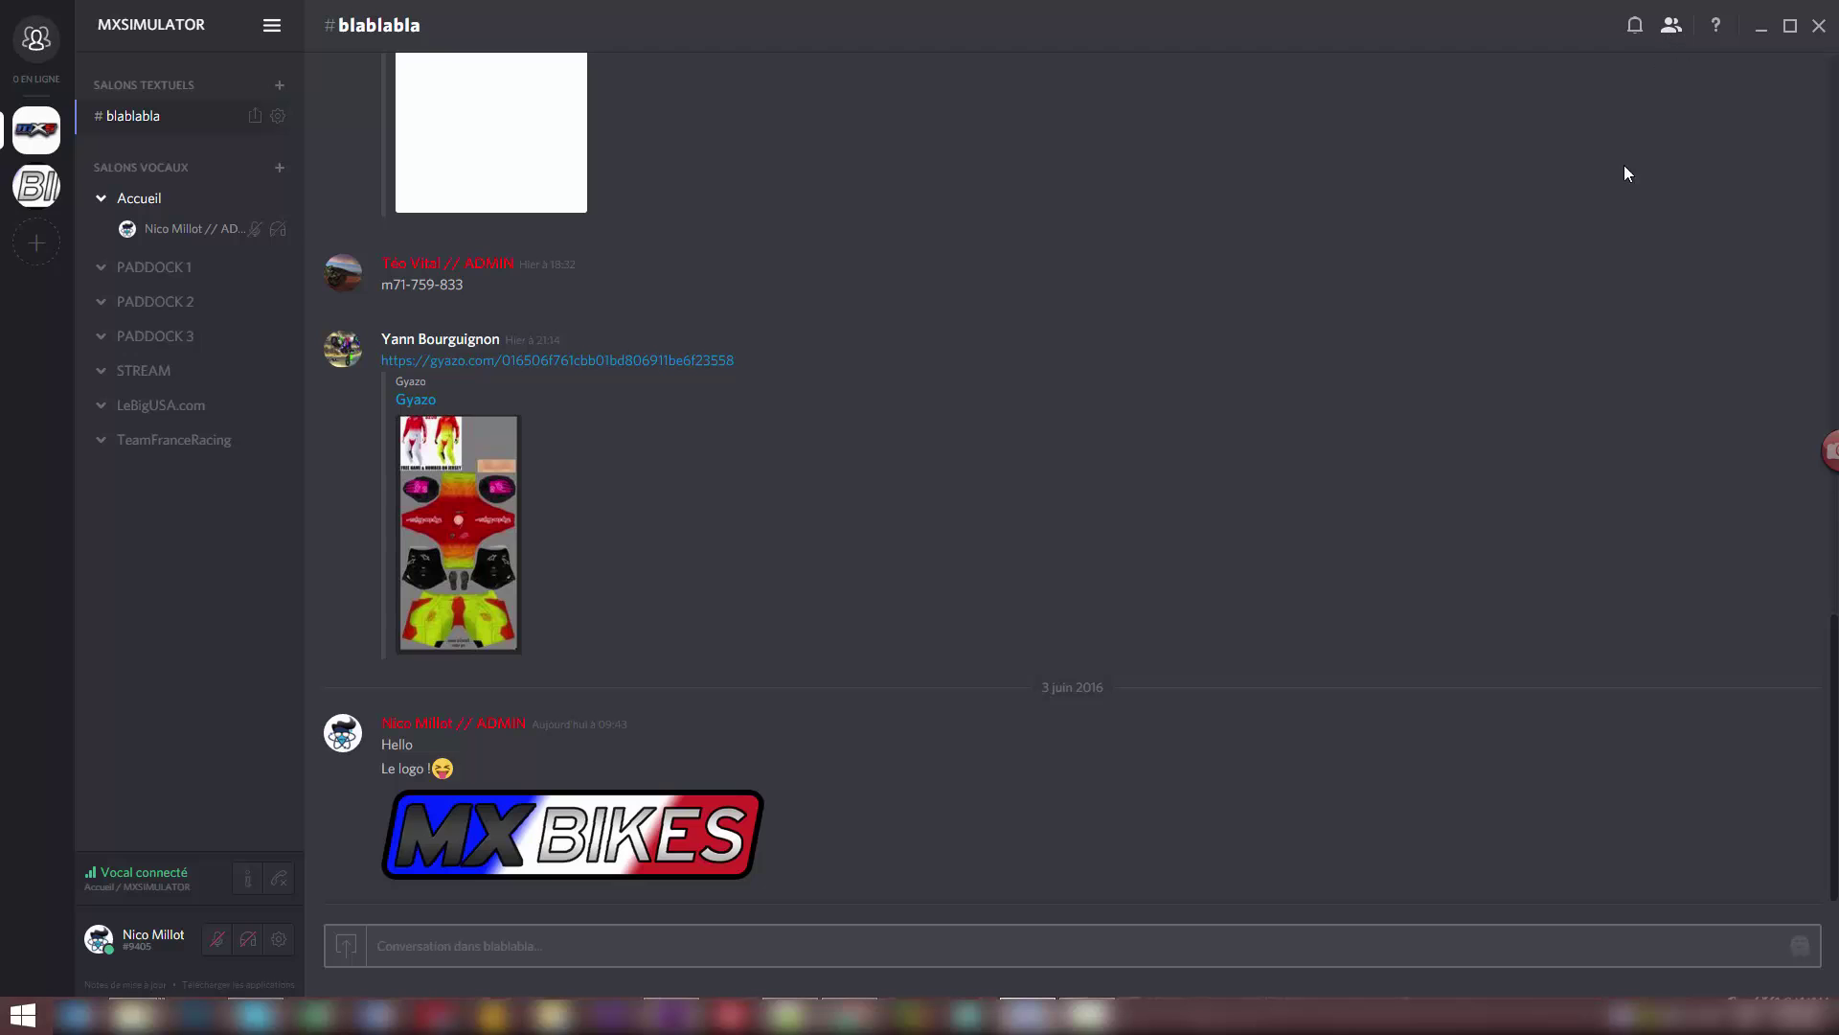
{"action": "left_click", "coordinate": [1671, 29]}
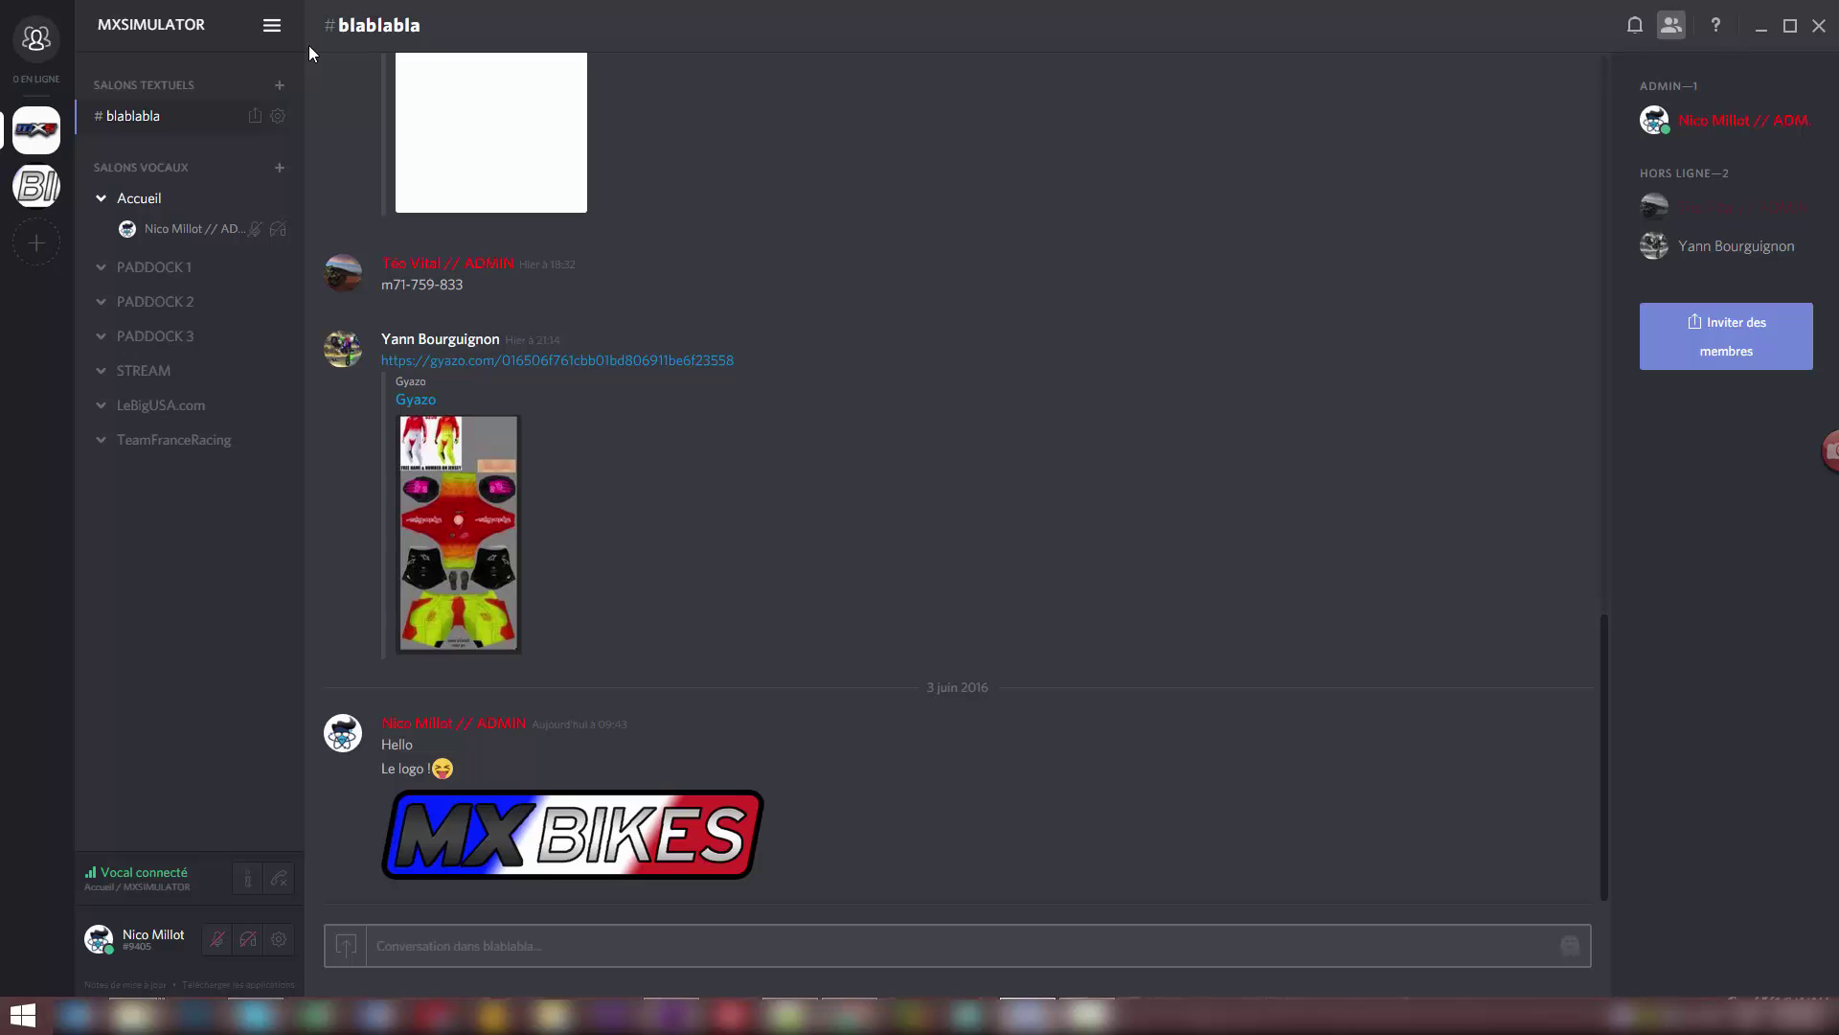
View the MXSIMULATOR server's options and turn the blablabla channel's notifications back on.
{"action": "left_click", "coordinate": [274, 27]}
{"action": "left_click", "coordinate": [274, 27]}
{"action": "left_click", "coordinate": [272, 25]}
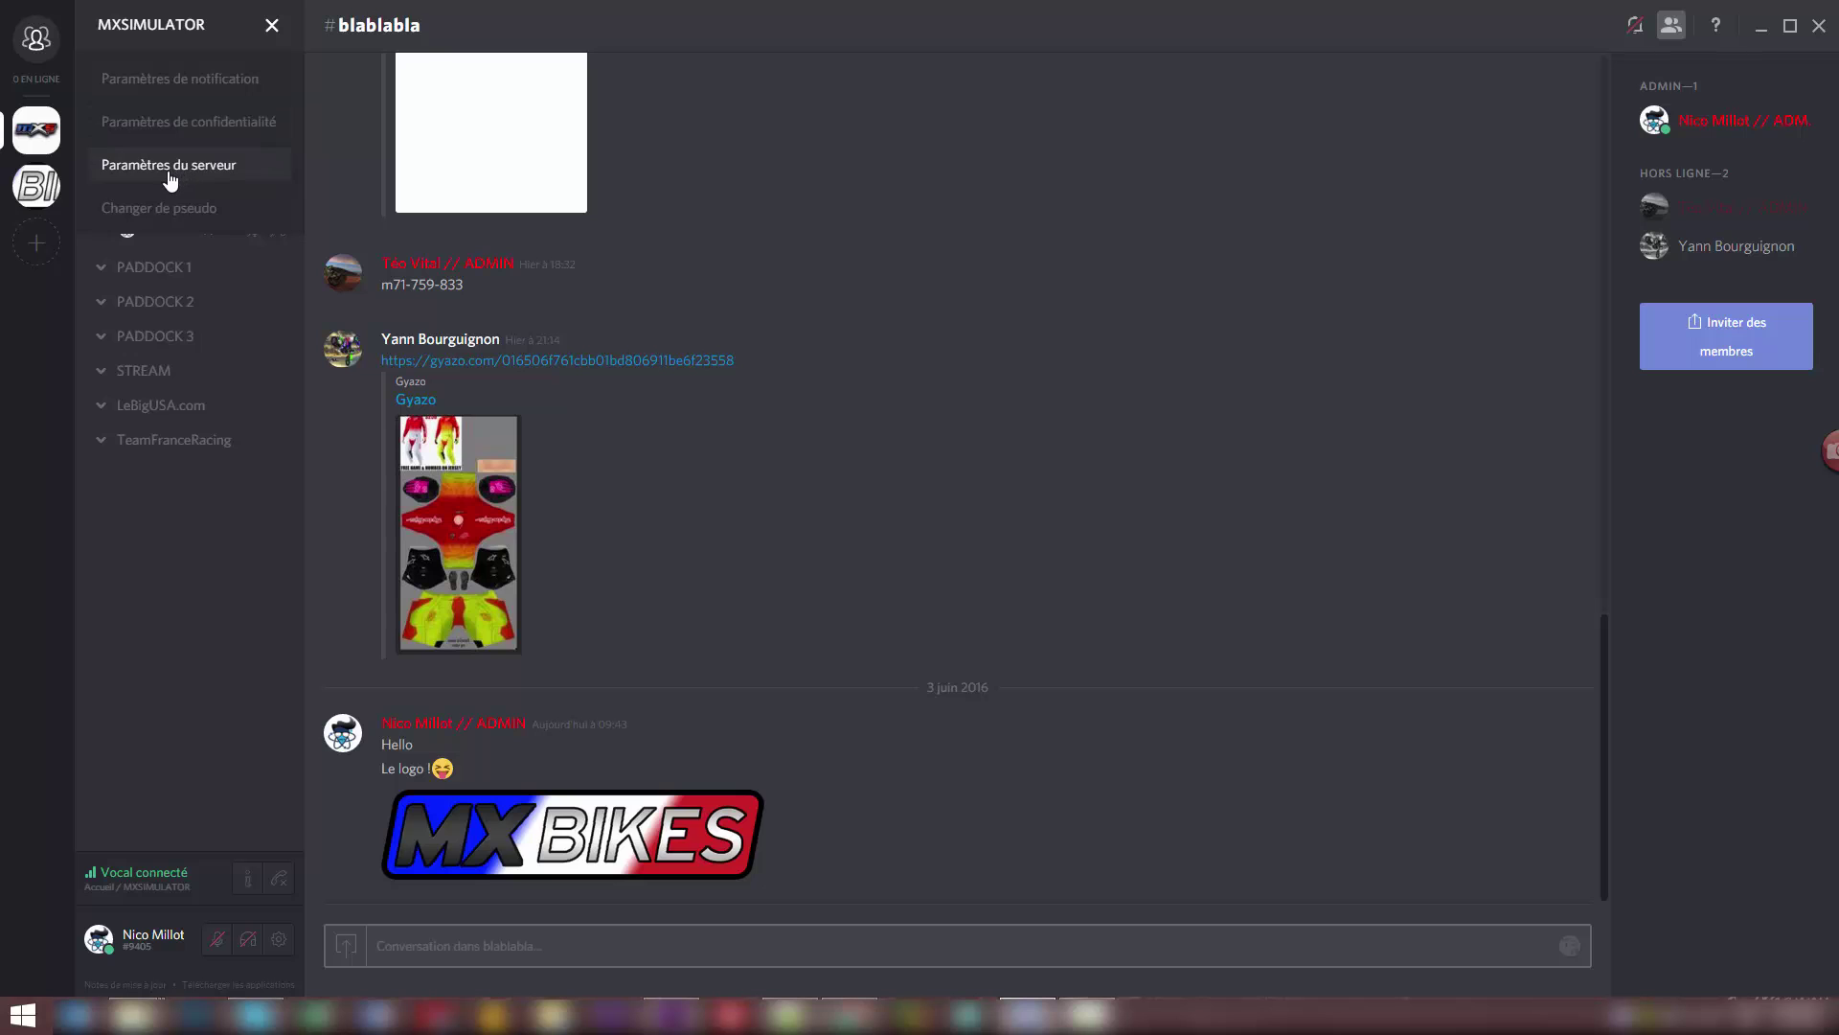
{"action": "left_click", "coordinate": [272, 24]}
{"action": "left_click", "coordinate": [1637, 27]}
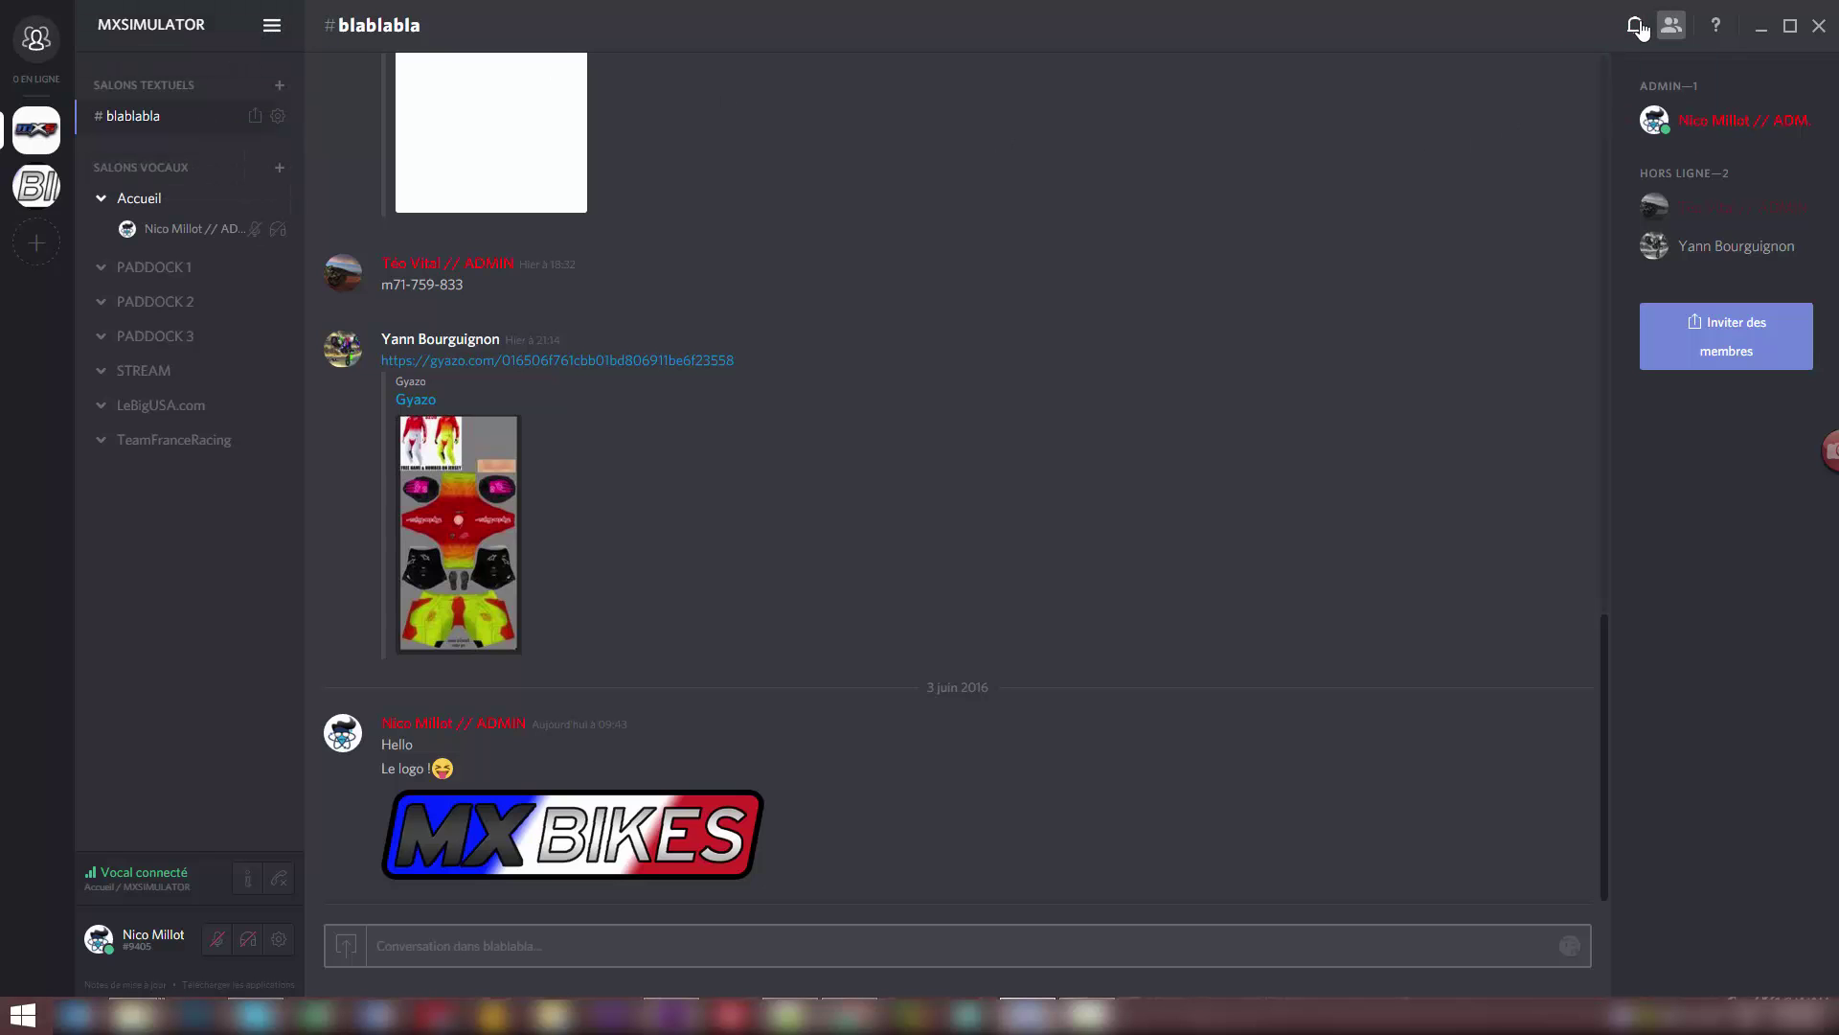
Close the Discord window and select its background instance in the Windows notification area.
{"action": "left_click", "coordinate": [1819, 27]}
{"action": "left_click", "coordinate": [1598, 1015]}
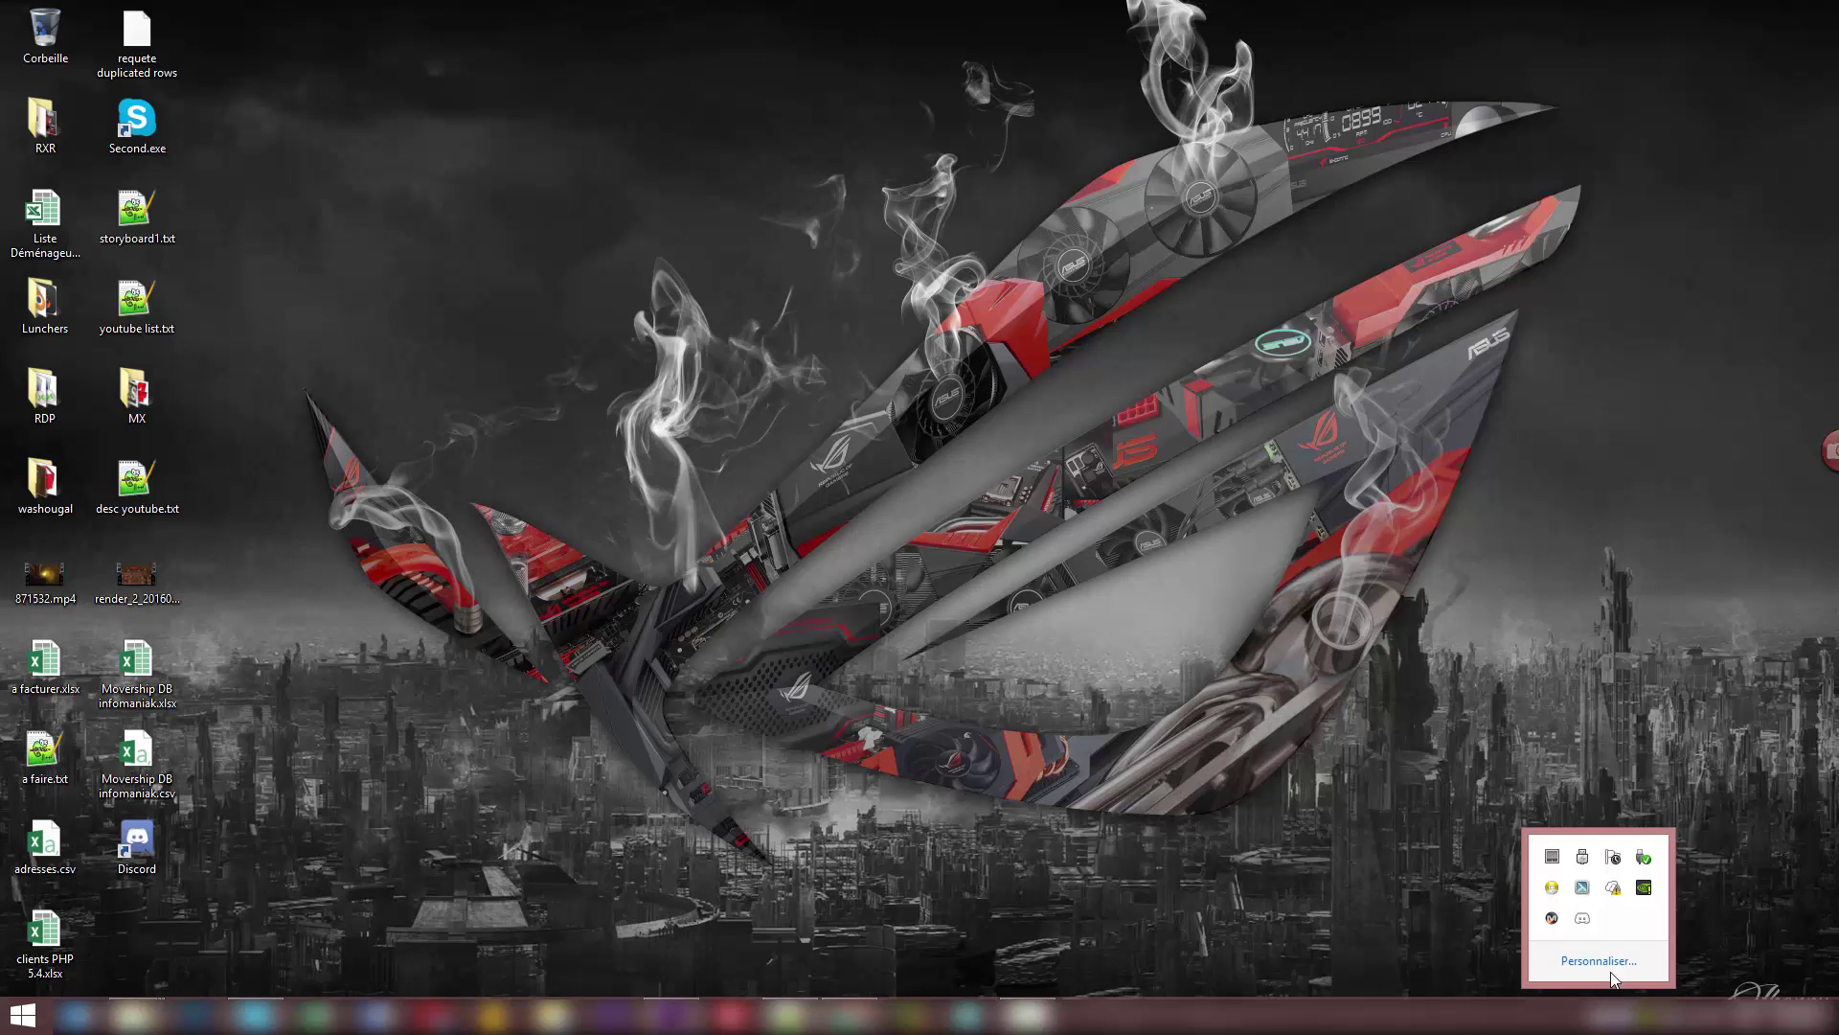
{"action": "left_click", "coordinate": [1582, 918]}
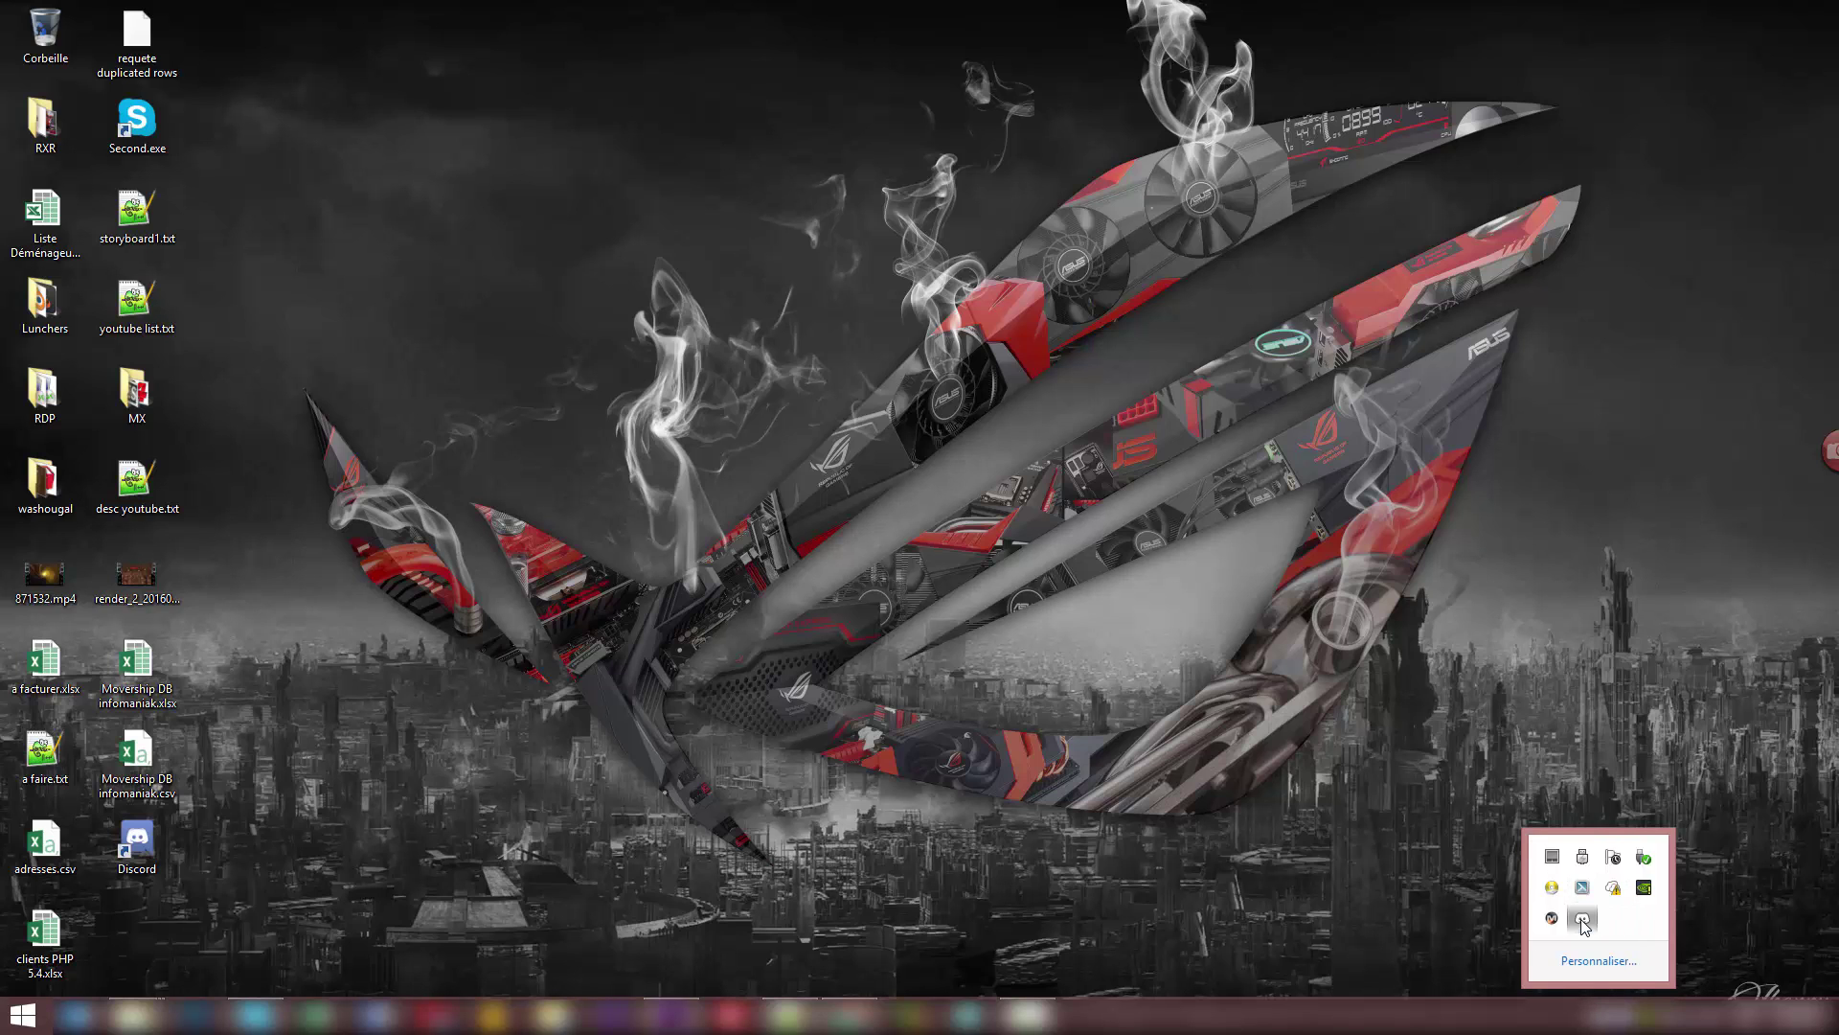